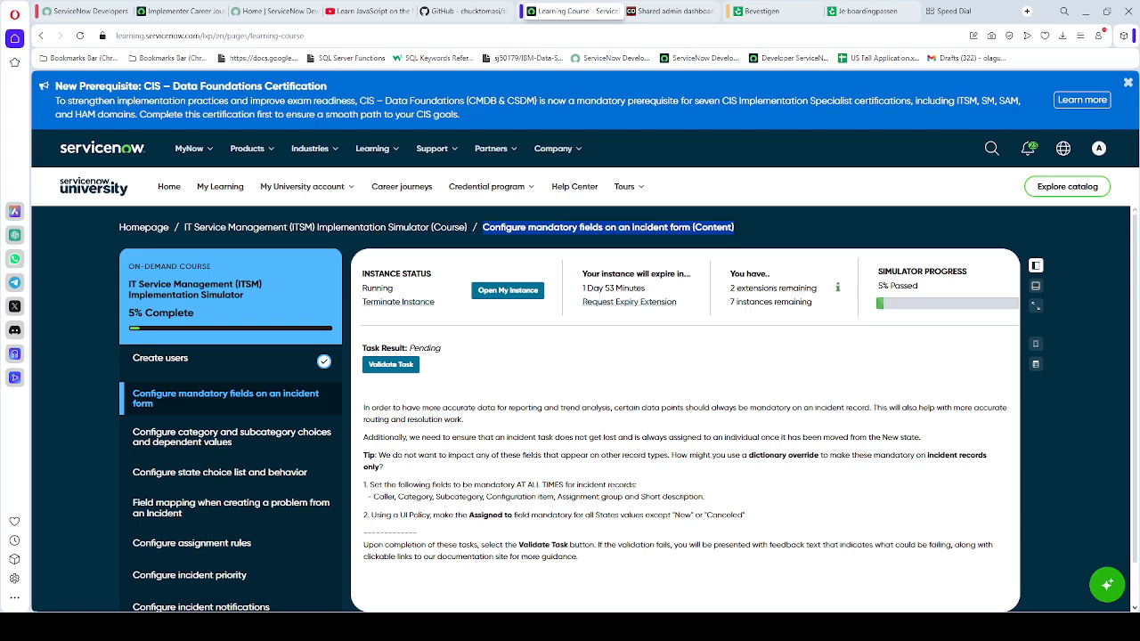
# - Review the Create users task instructions in the simulator course, covering the four user accounts and the group role assignments
pyautogui.click(161, 357)
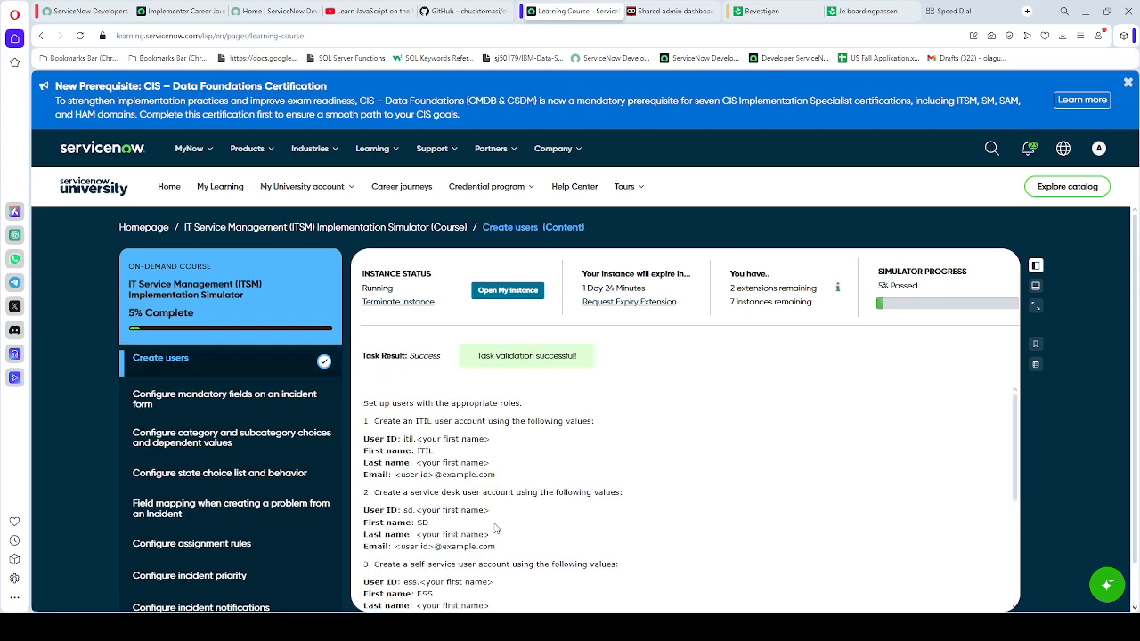
pyautogui.scroll(-1, 497, 528)
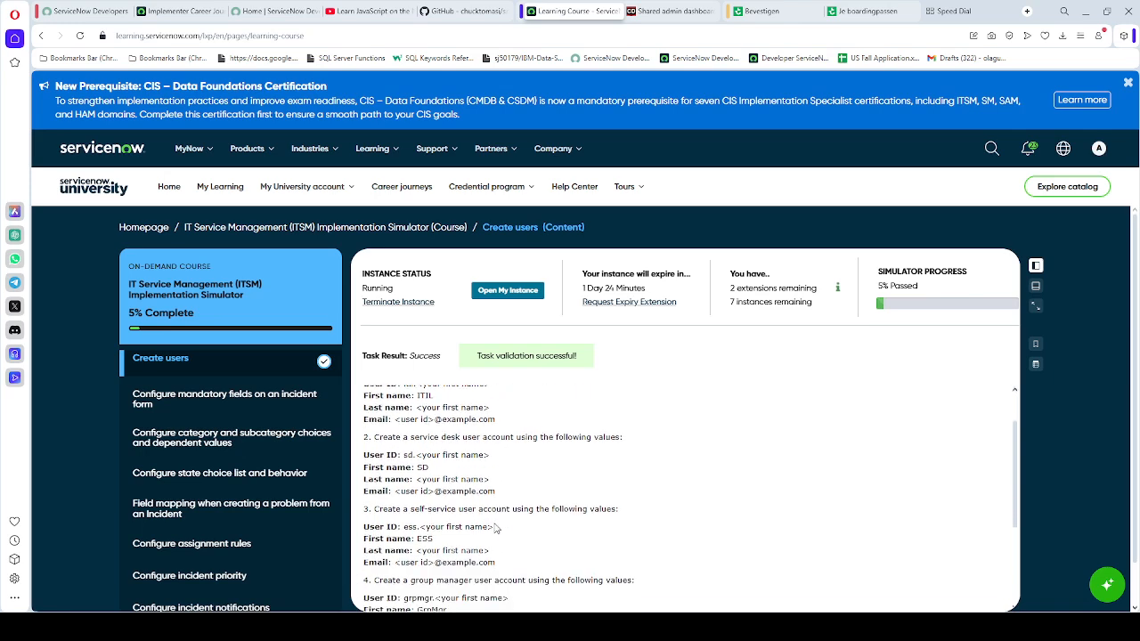
pyautogui.scroll(-1, 497, 528)
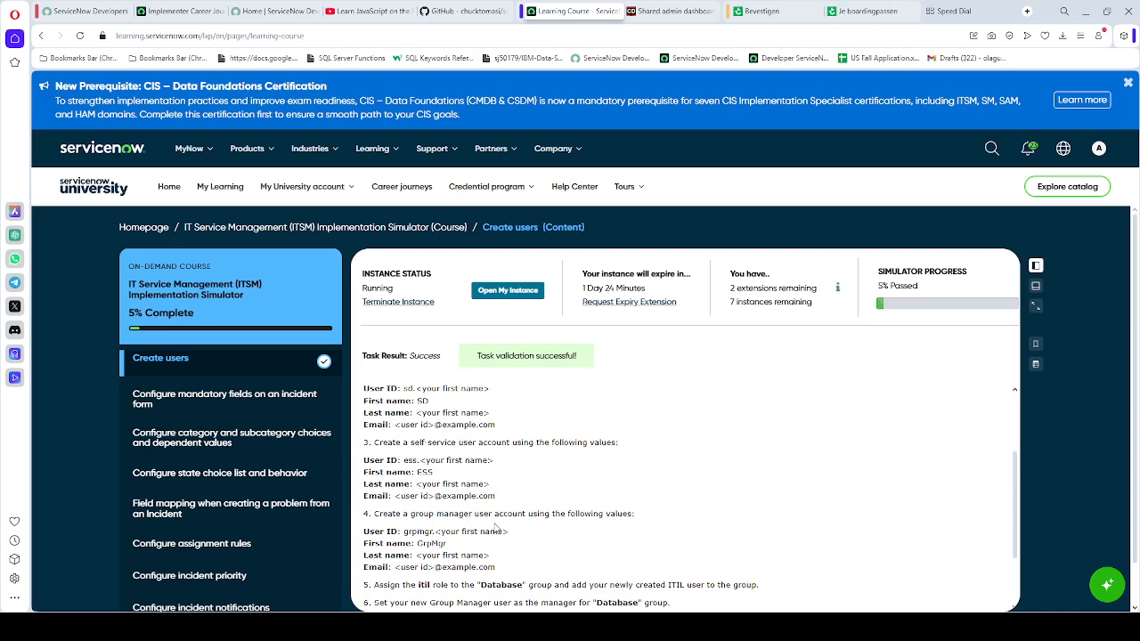
pyautogui.scroll(-2, 496, 529)
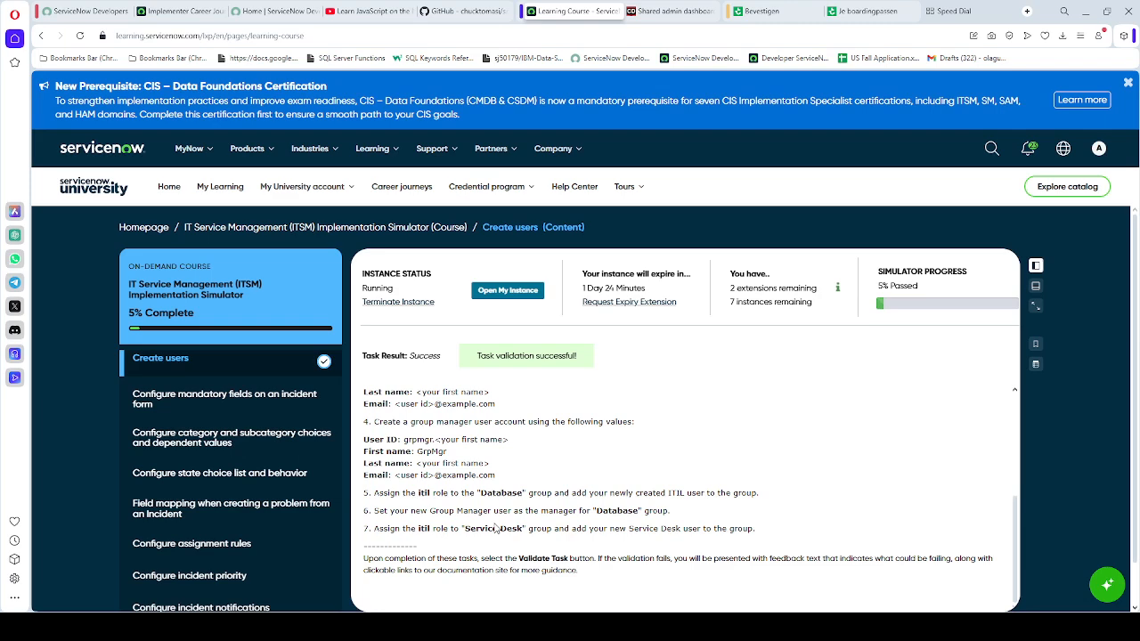
pyautogui.scroll(3, 499, 488)
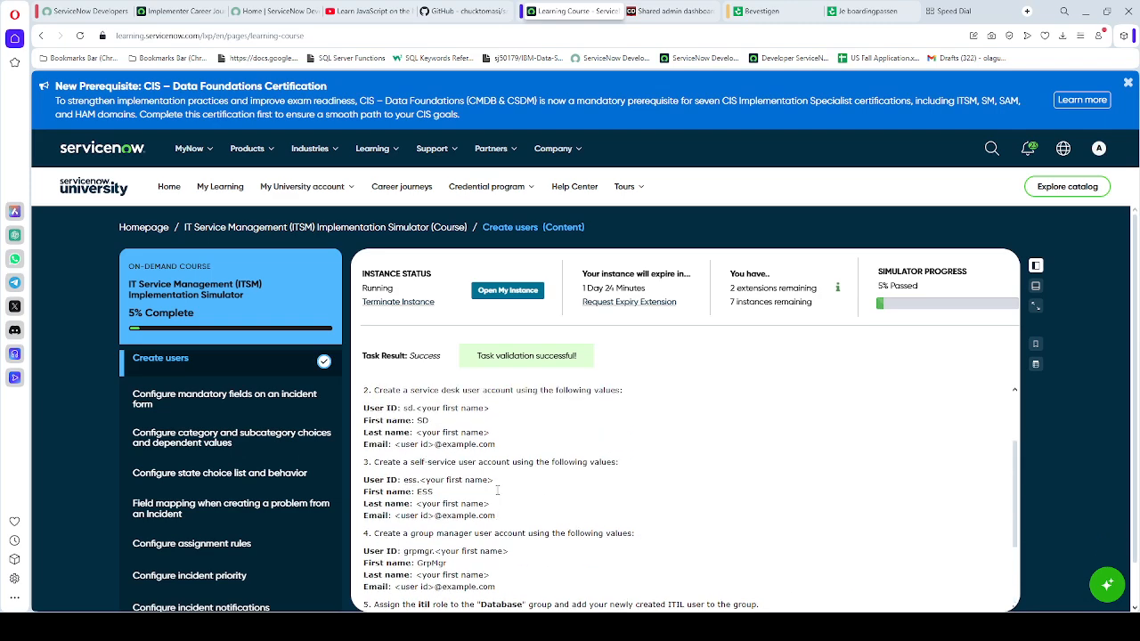
pyautogui.scroll(-1, 499, 490)
pyautogui.scroll(-1, 498, 490)
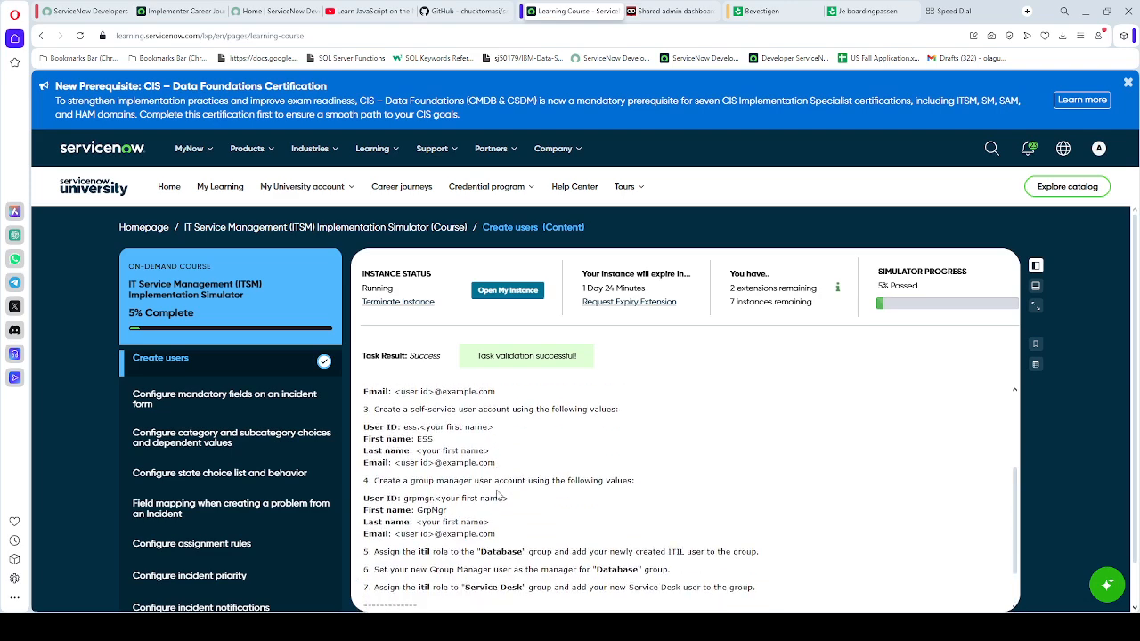
pyautogui.scroll(2, 486, 474)
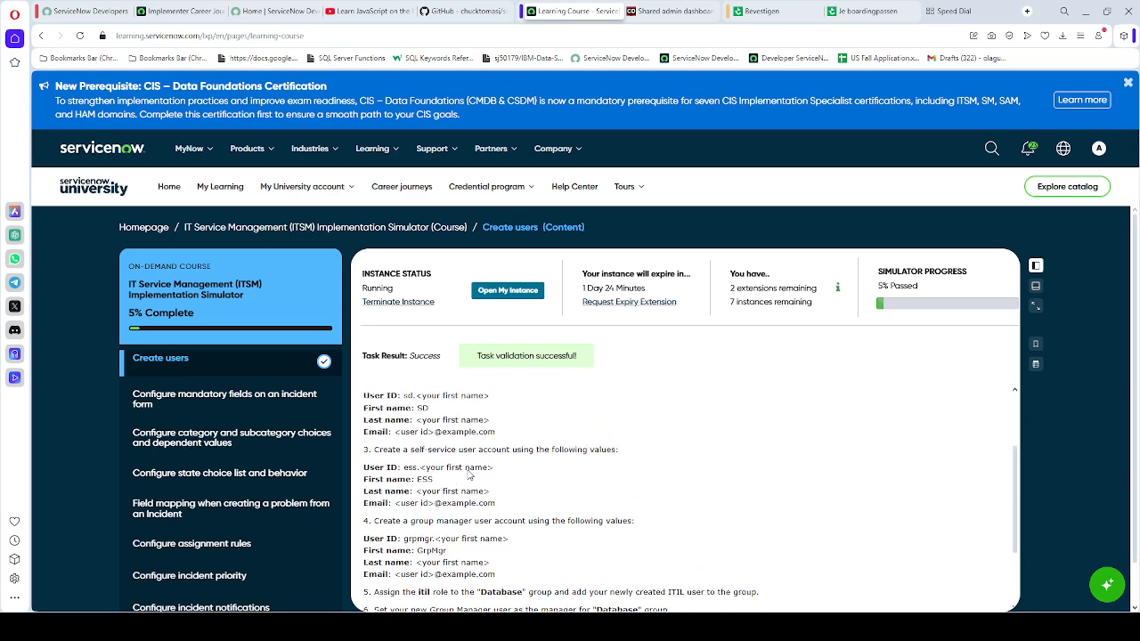
# - Open the "Configure mandatory fields on an incident form" task and read its requirements, including the dictionary override tip
pyautogui.click(259, 397)
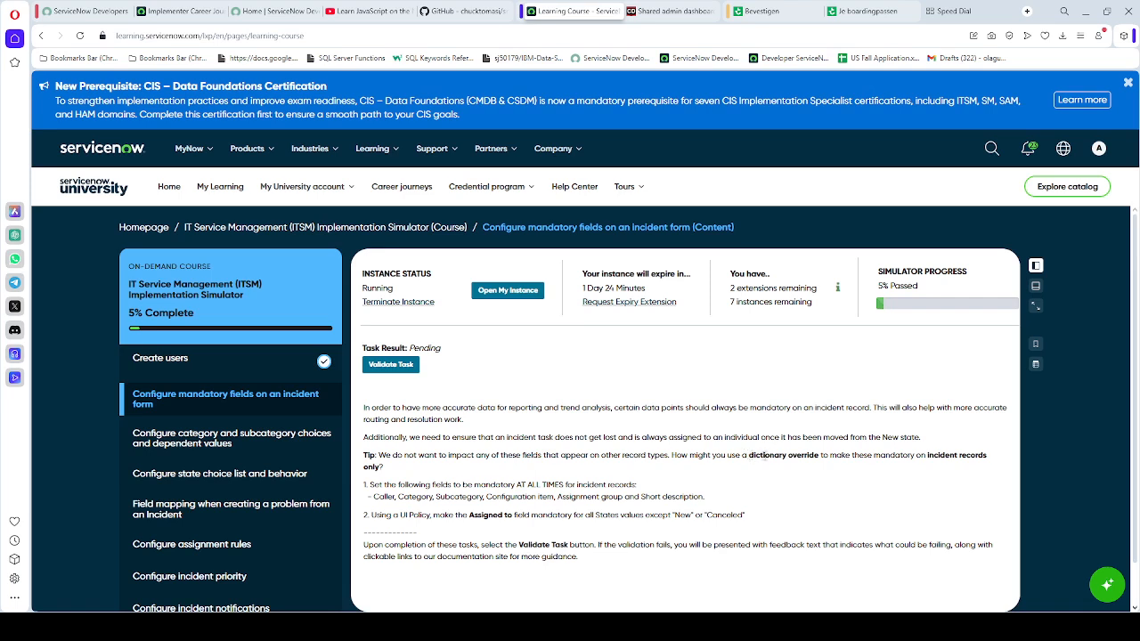
pyautogui.moveTo(743, 453); pyautogui.dragTo(819, 454)
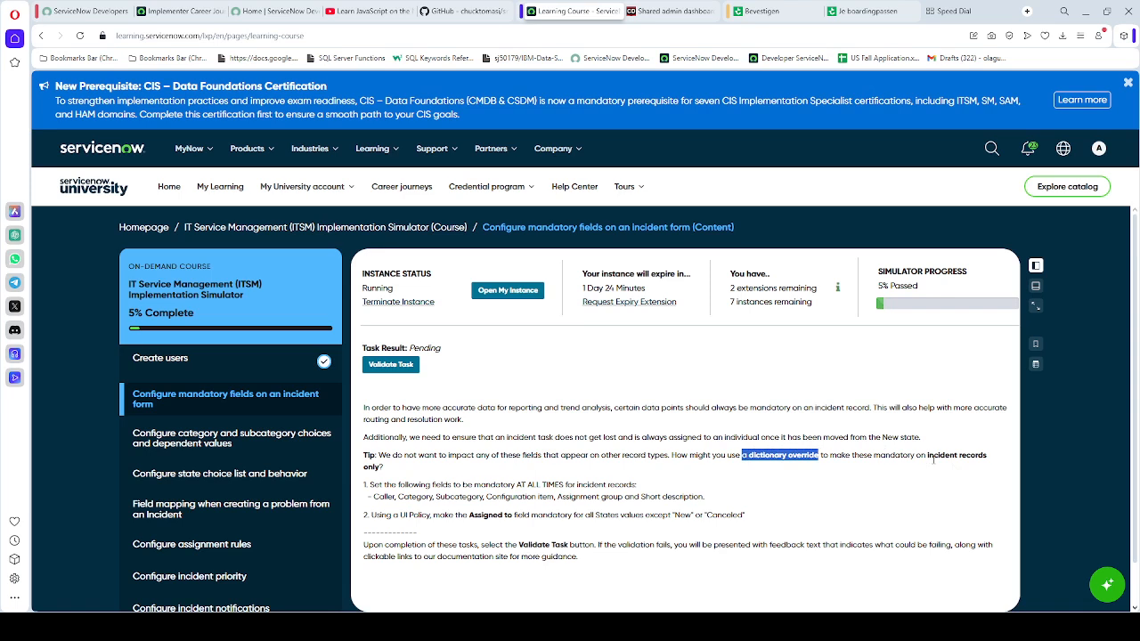
pyautogui.click(411, 474)
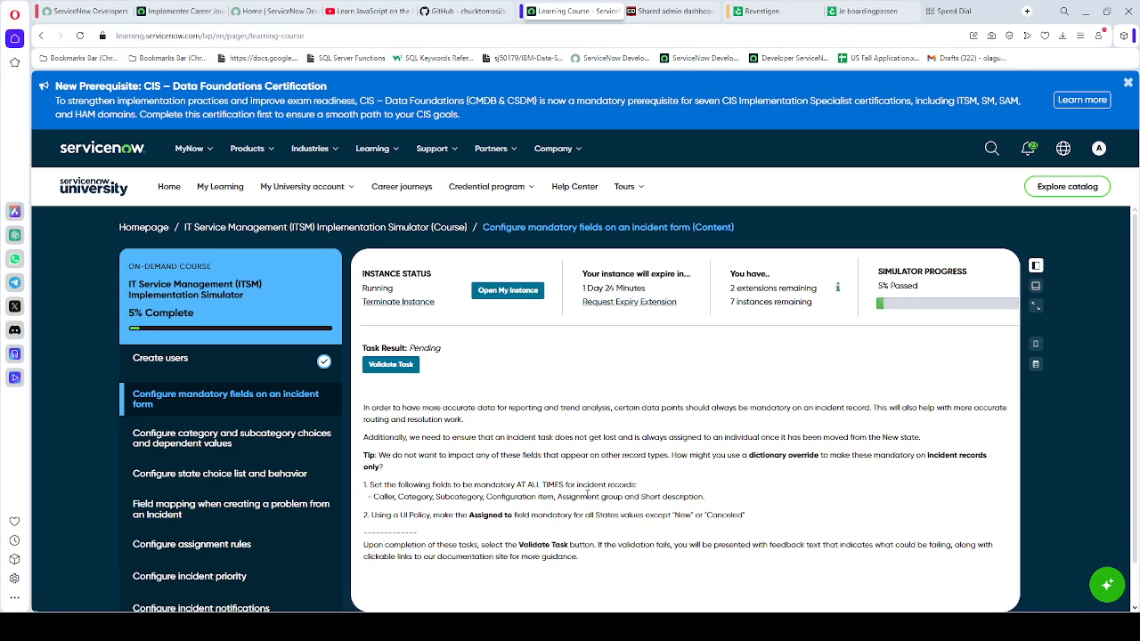
# - Switch to the ServiceNow lab instance and collapse the User Administration group in the favorites
pyautogui.click(660, 12)
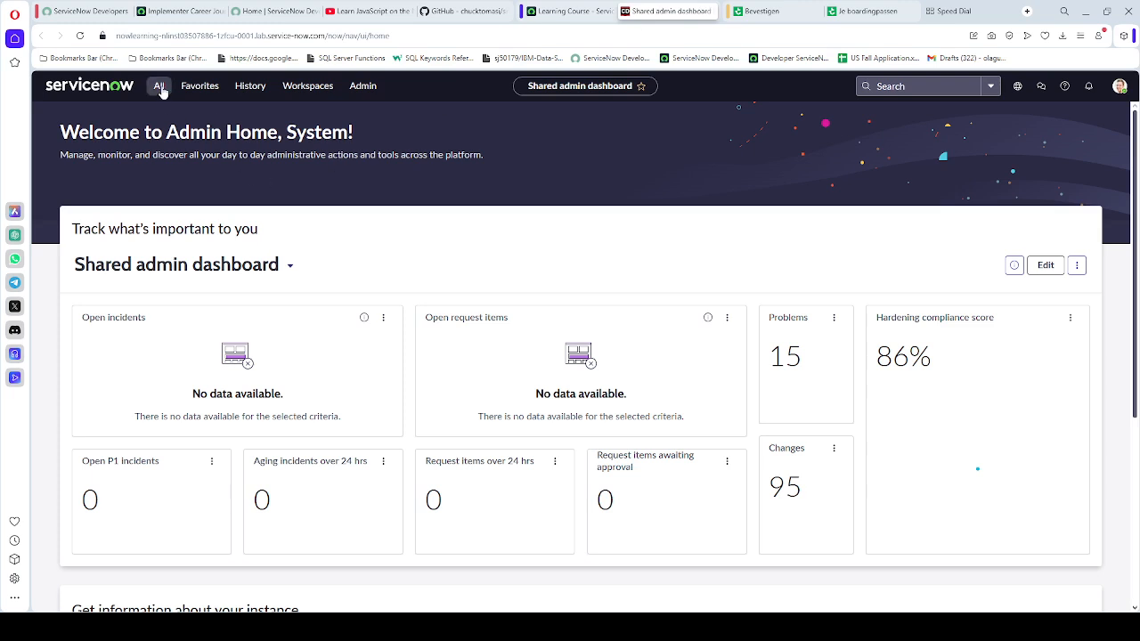
pyautogui.click(239, 90)
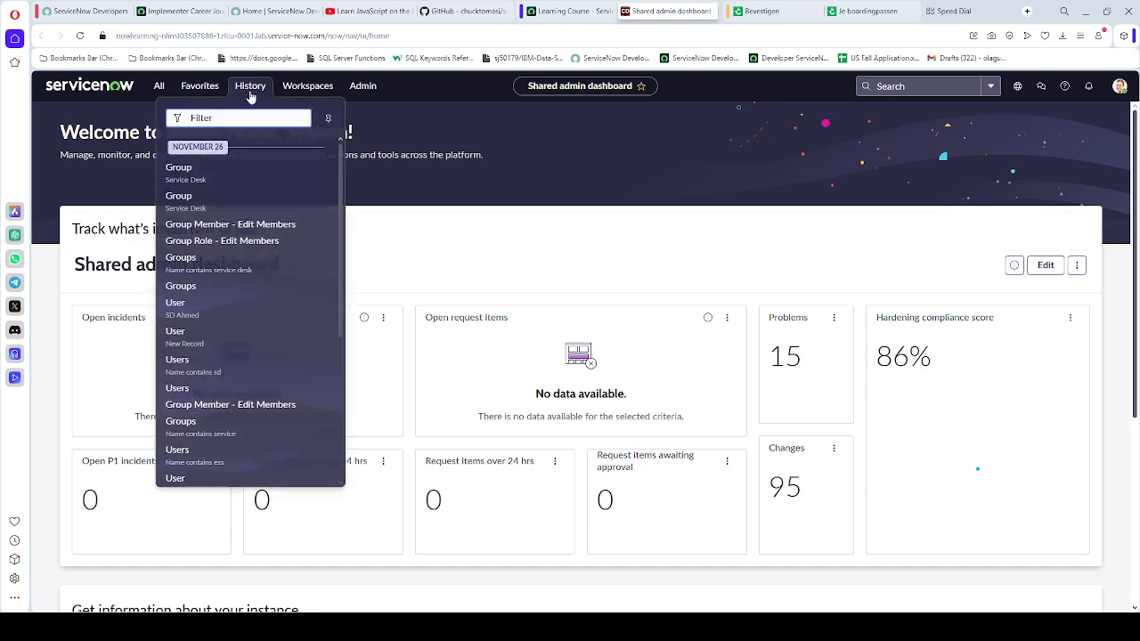
pyautogui.click(213, 90)
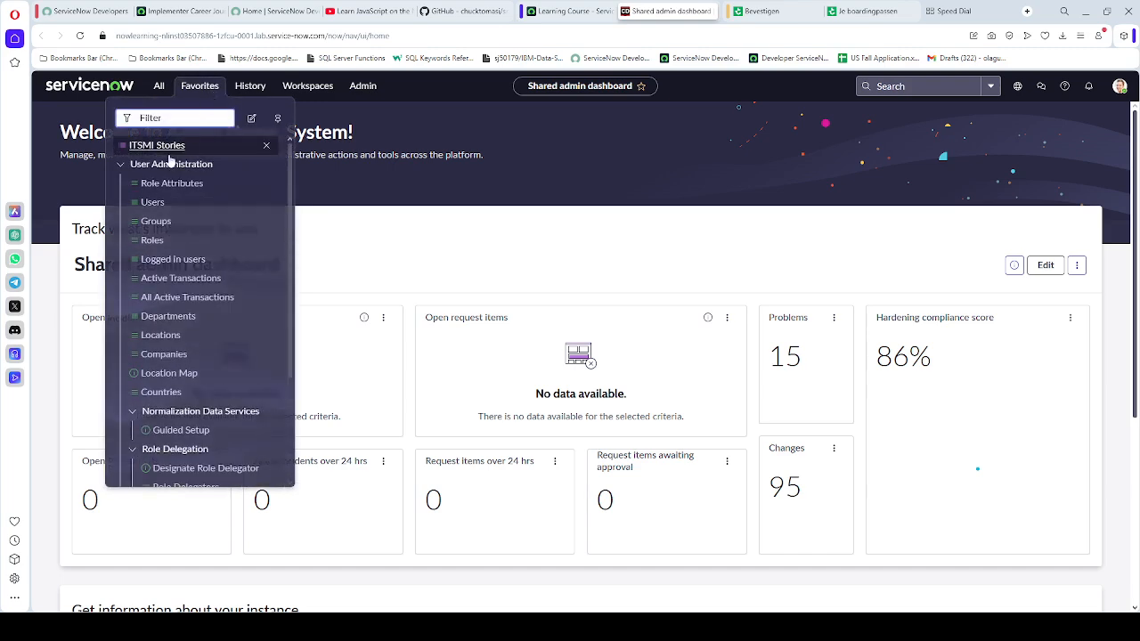
pyautogui.click(150, 169)
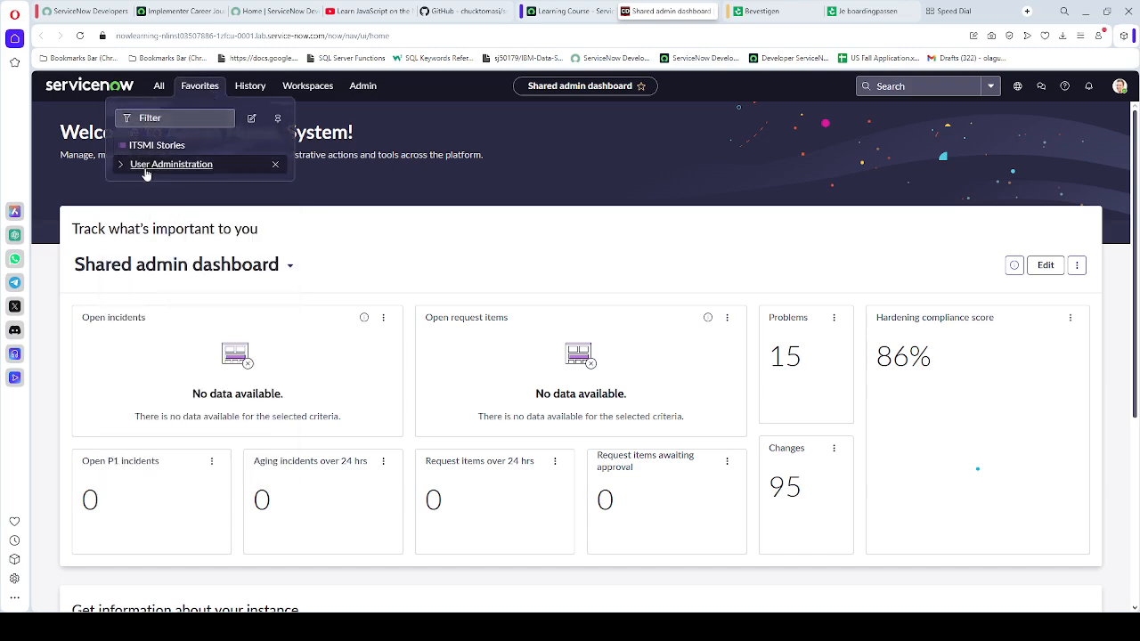
# - Find the Incident application by filtering all modules for "incident" and add it to the favorites at top level
pyautogui.click(161, 96)
pyautogui.write('in')
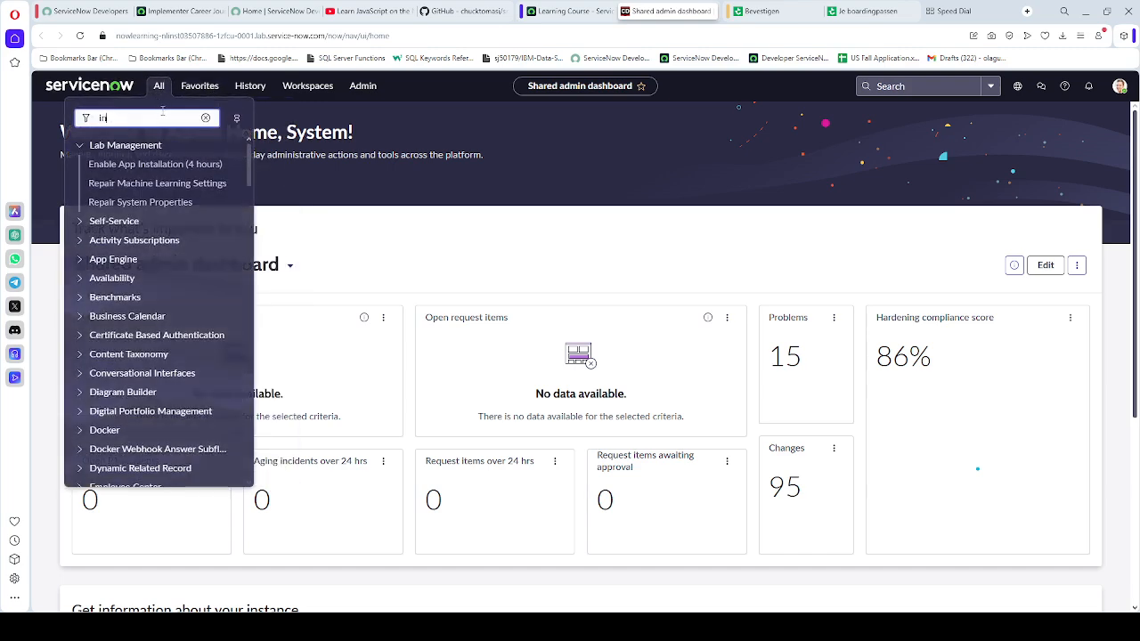
pyautogui.write('cident')
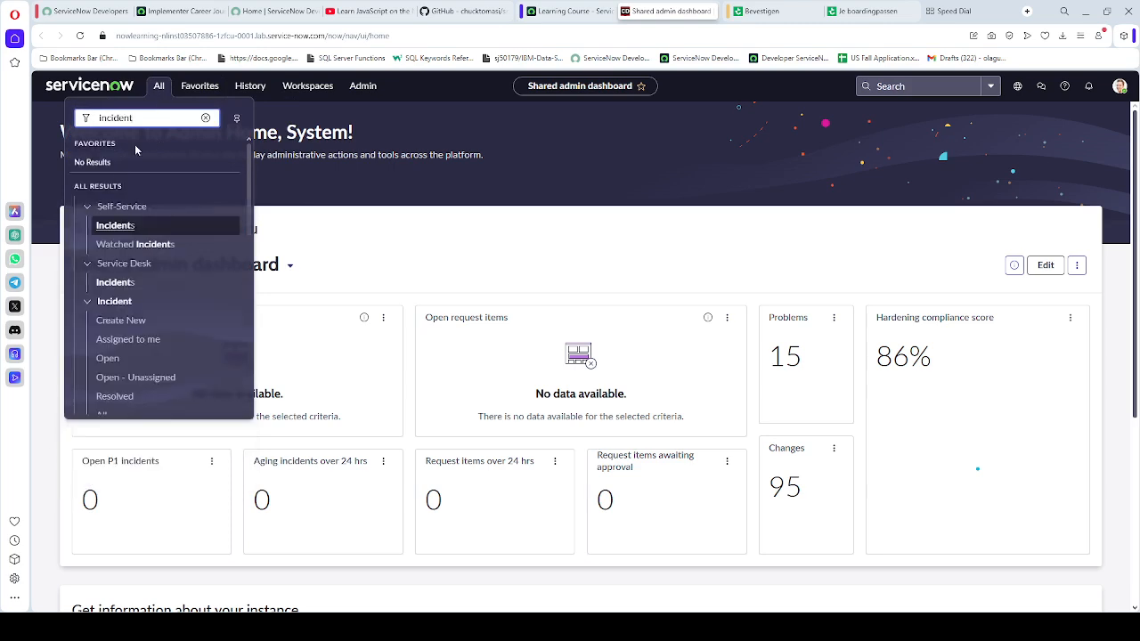
pyautogui.click(231, 303)
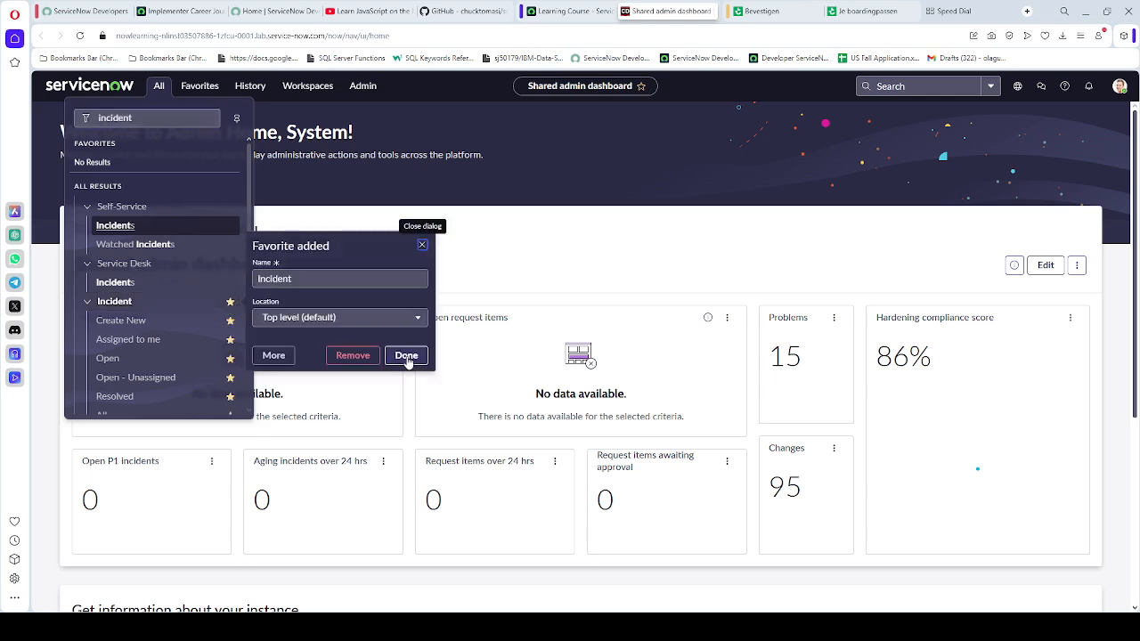
pyautogui.click(404, 355)
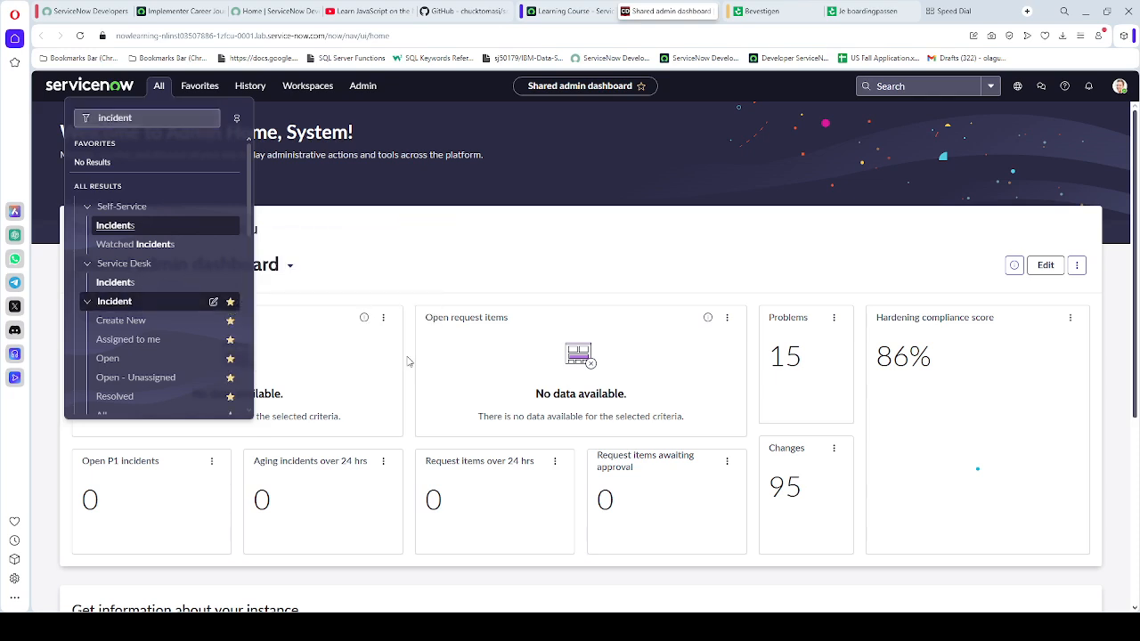
pyautogui.click(408, 229)
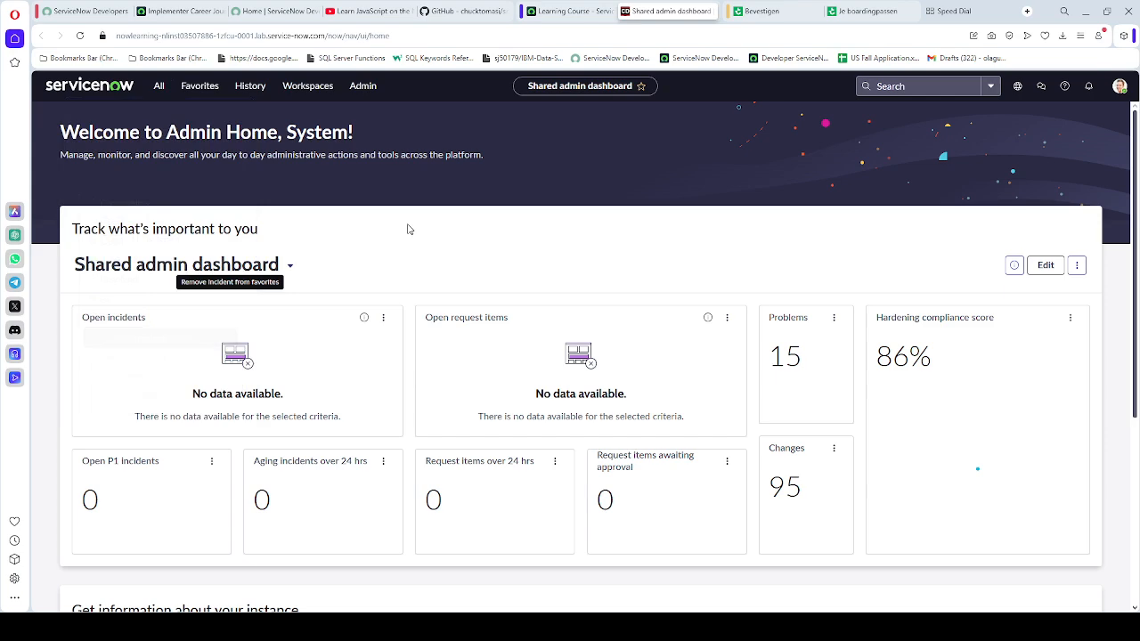
# - Show the open incidents from the Incident favorites and open incident INC0010006, putting the focus on its State field
pyautogui.click(190, 89)
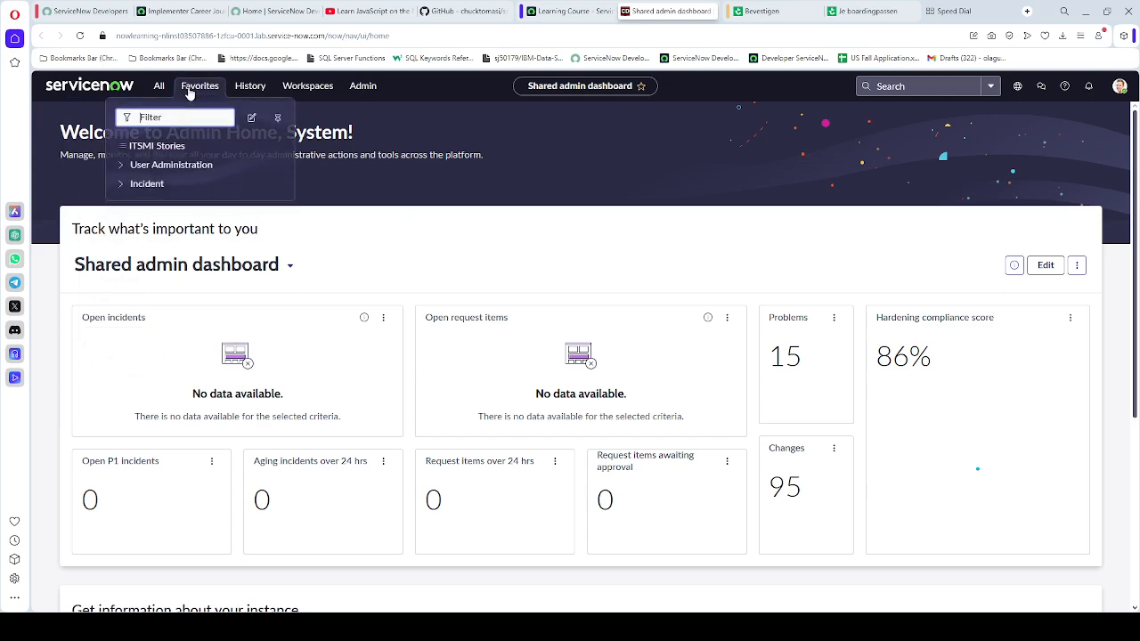
pyautogui.click(153, 187)
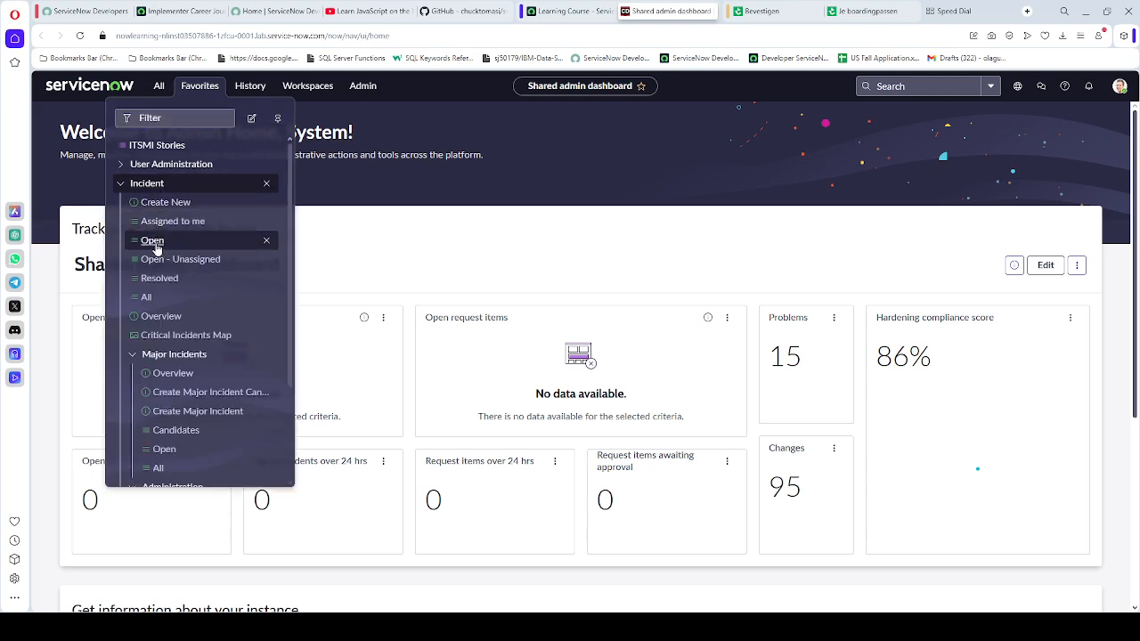
pyautogui.click(153, 242)
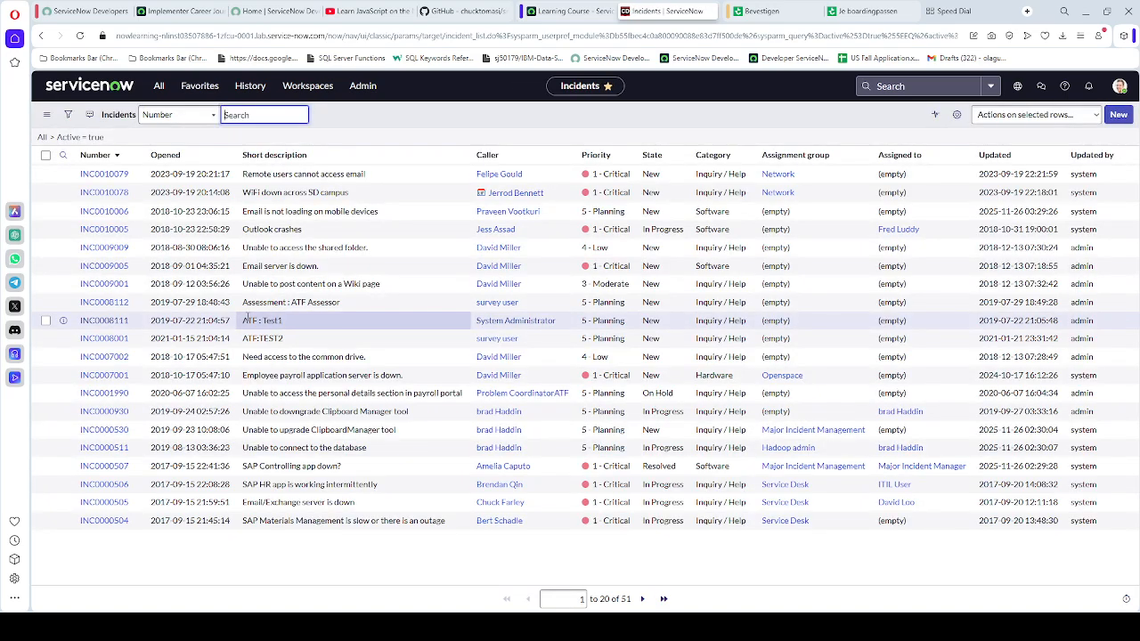
pyautogui.click(115, 175)
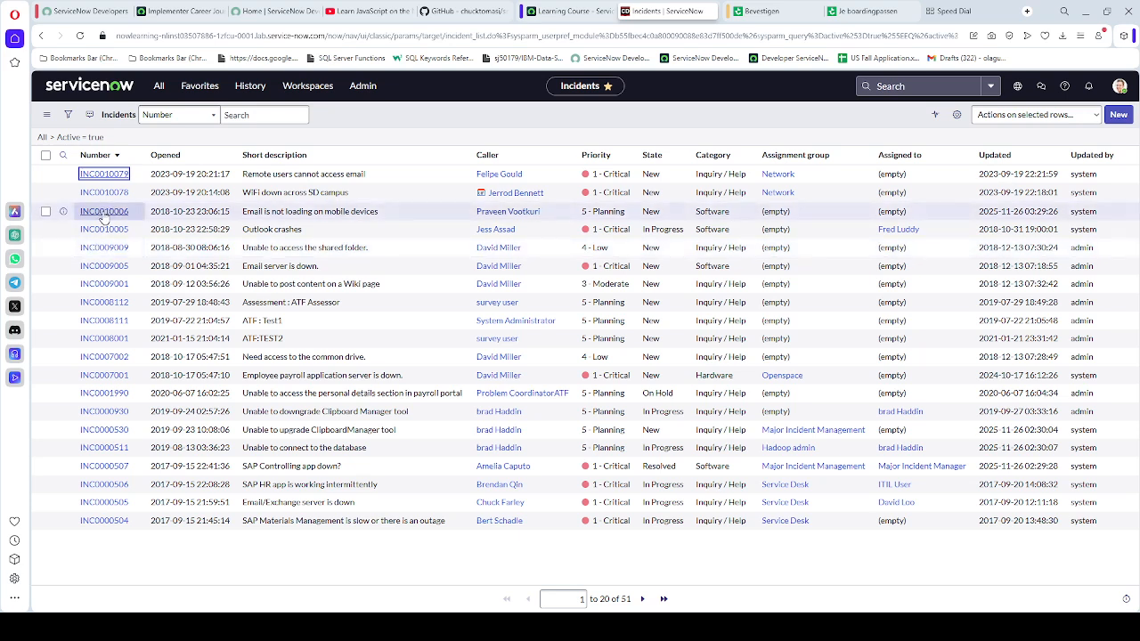
pyautogui.click(104, 213)
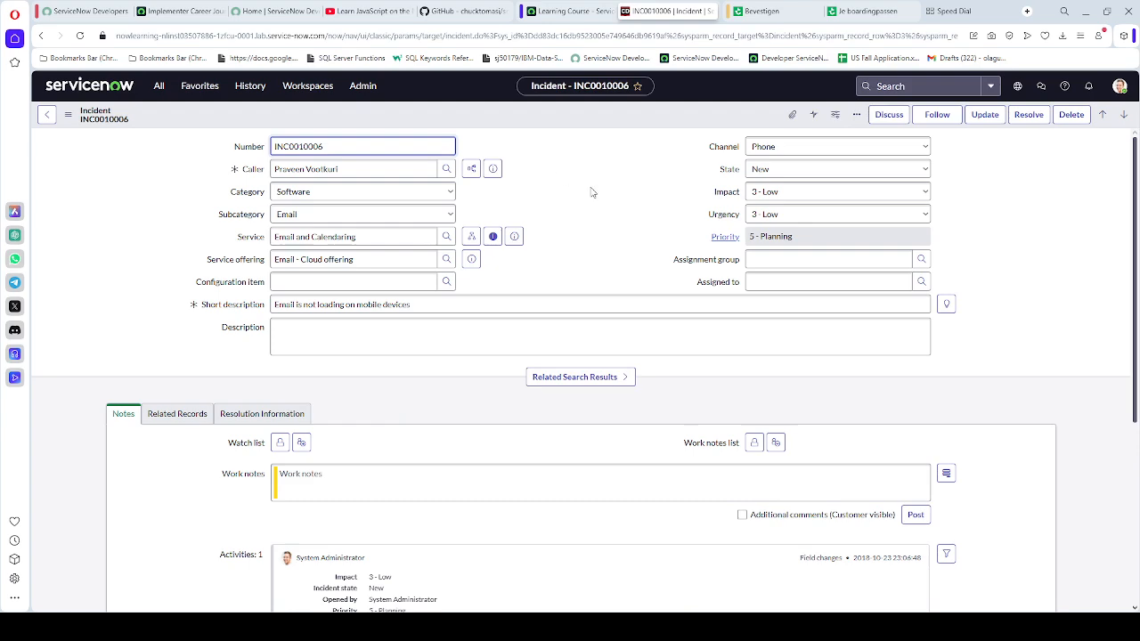
pyautogui.click(758, 171)
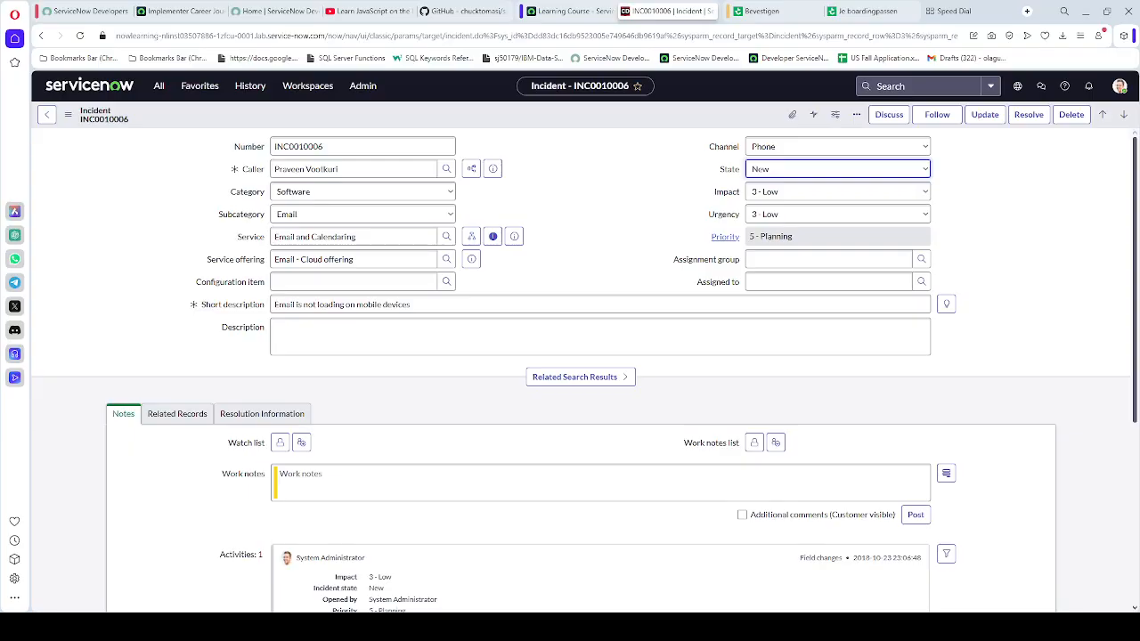
# - Go back to the course task and check which incident fields must be mandatory at all times
pyautogui.click(570, 11)
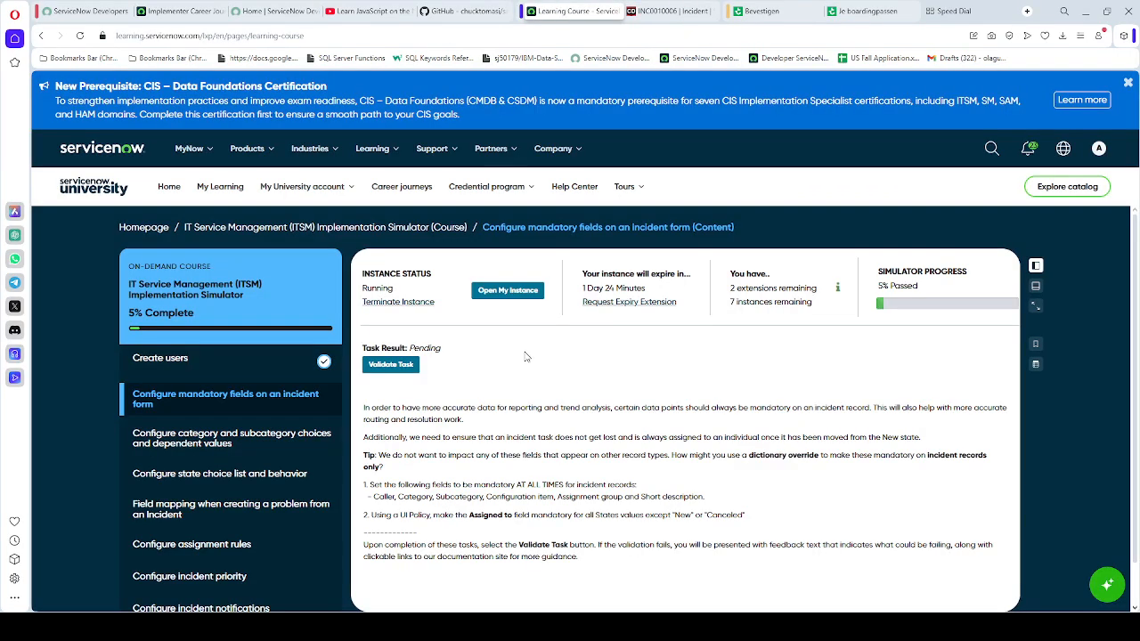
pyautogui.scroll(-1, 456, 481)
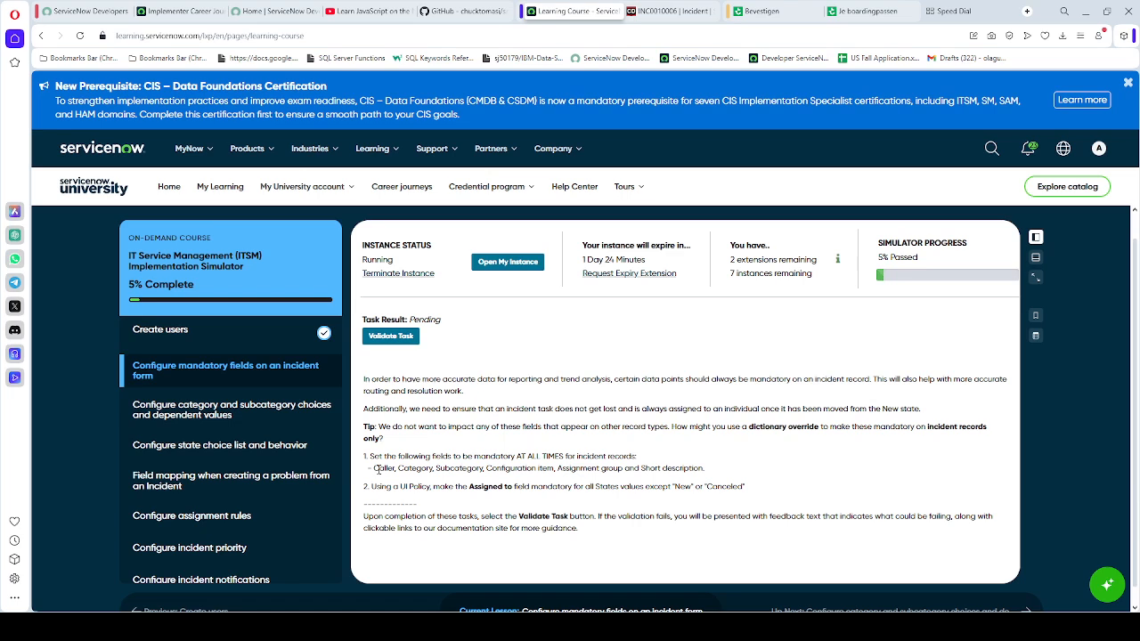
pyautogui.moveTo(378, 470); pyautogui.dragTo(527, 469)
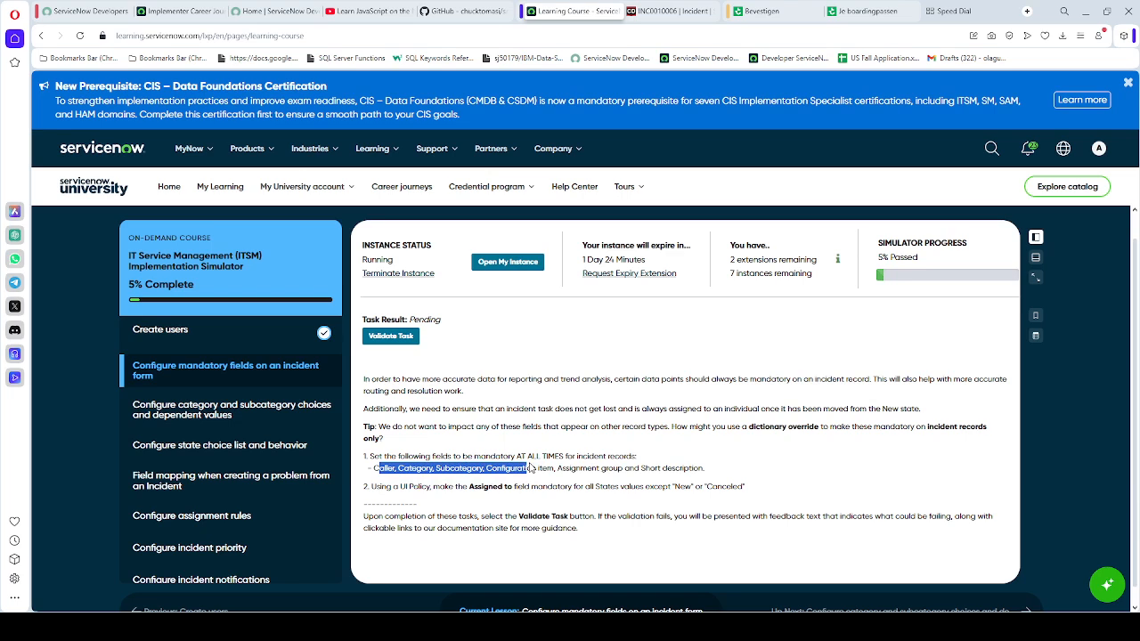
pyautogui.click(582, 474)
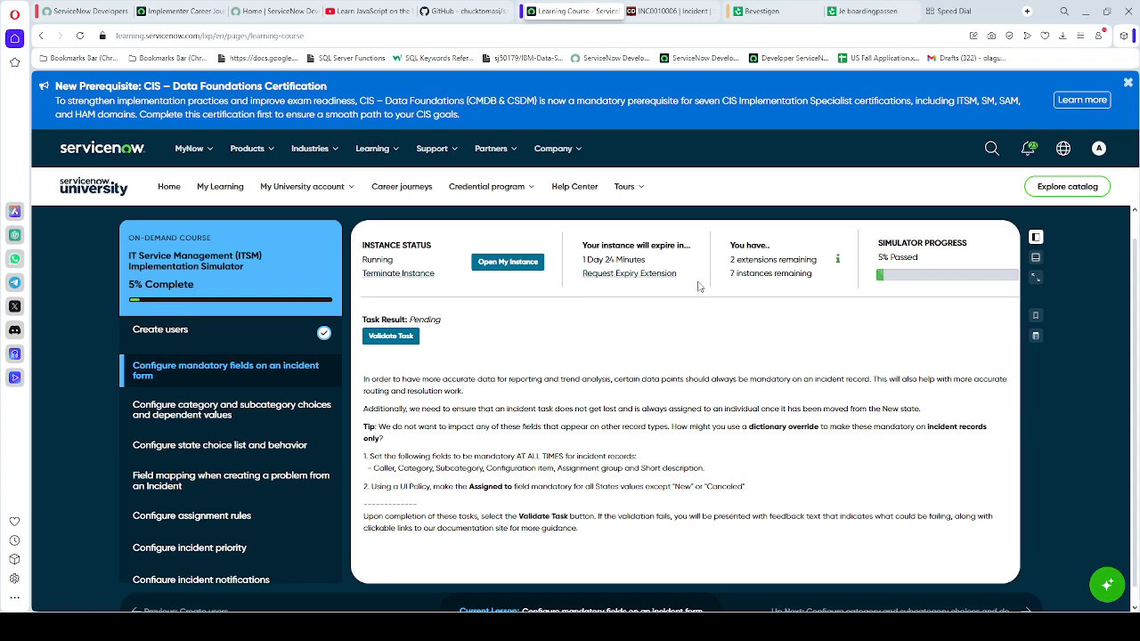
# - Return to the incident record, open the dictionary entry of the Caller field and look through its settings
pyautogui.click(663, 12)
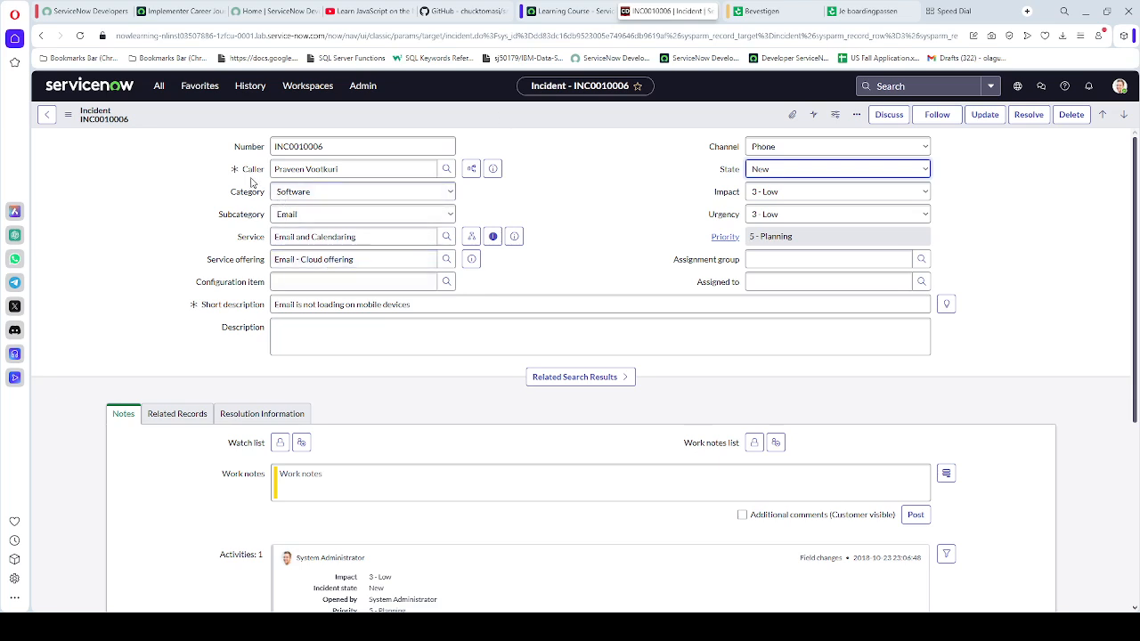
pyautogui.moveTo(250, 172)
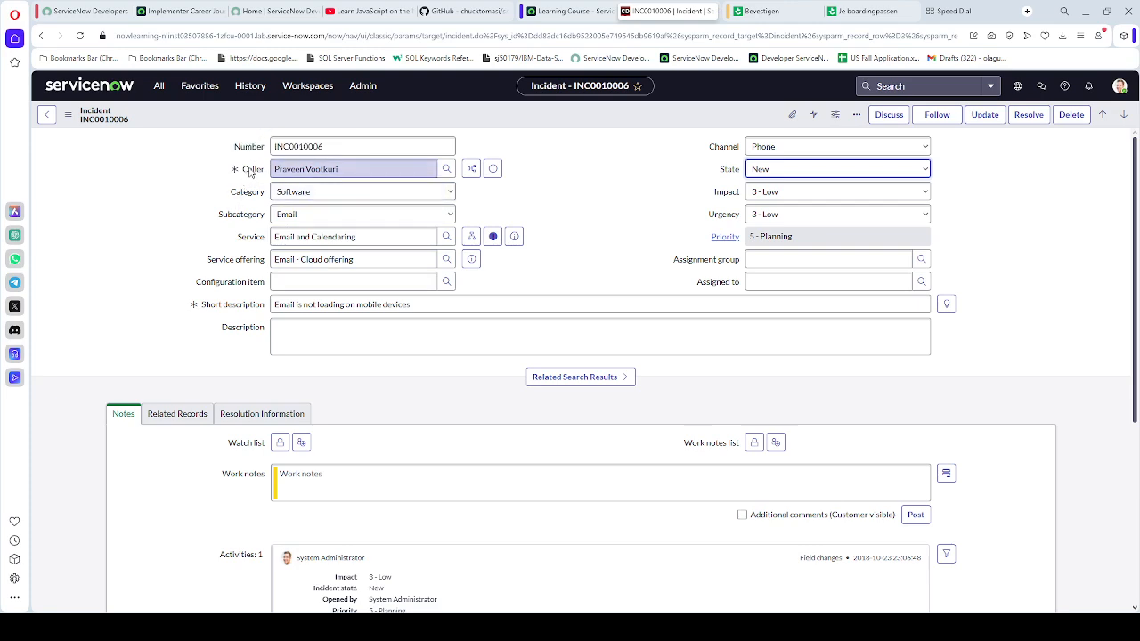
pyautogui.rightClick(251, 173)
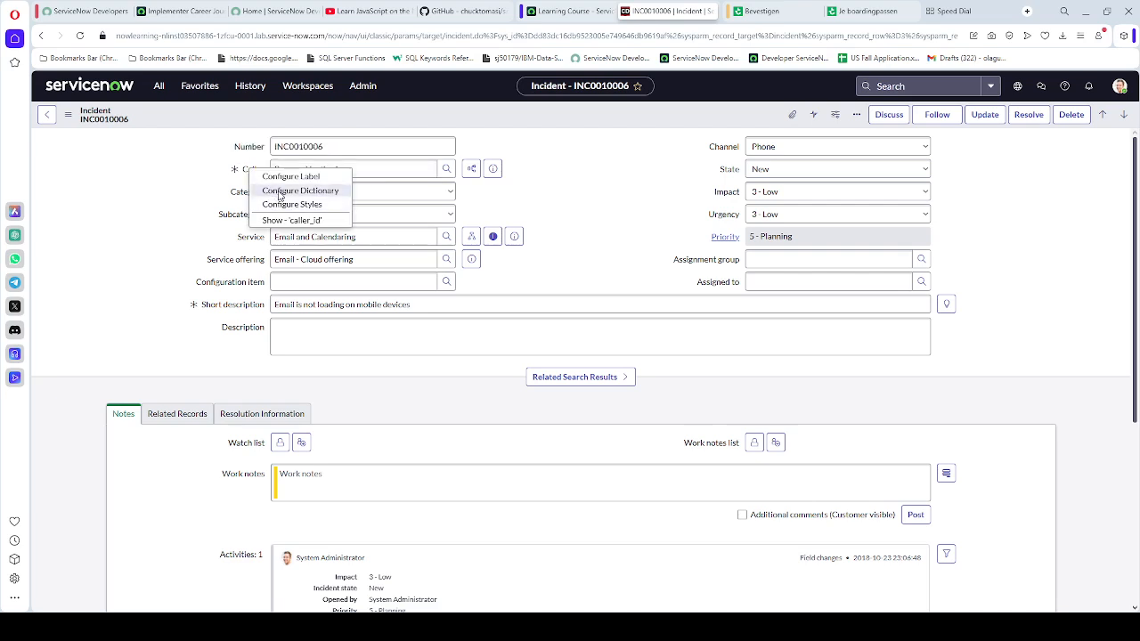
pyautogui.click(280, 192)
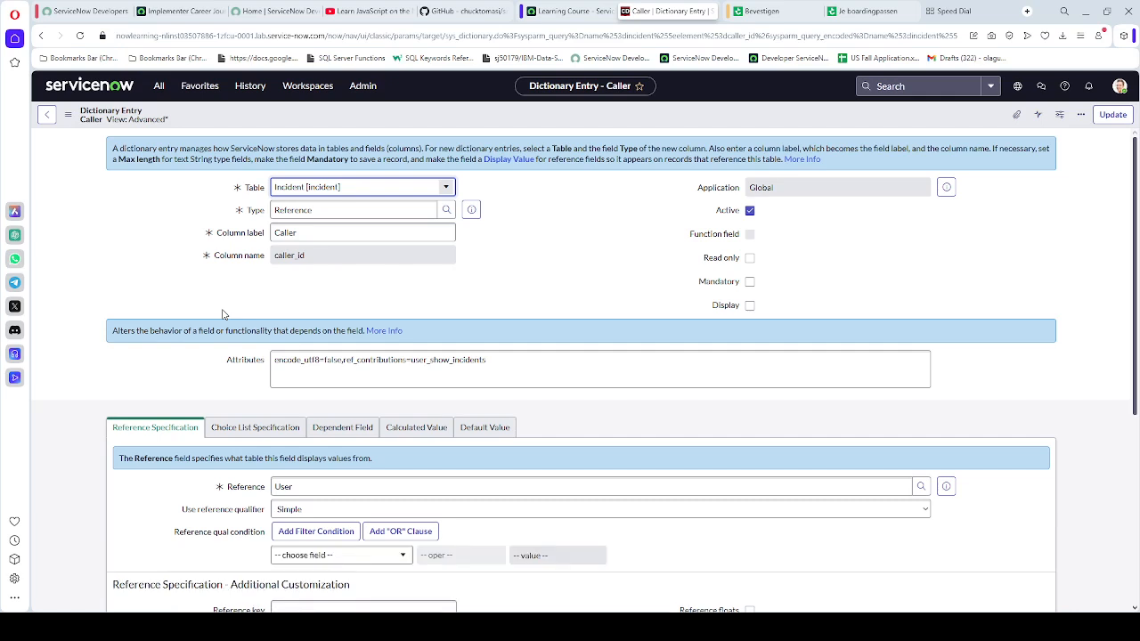
pyautogui.scroll(-1, 276, 374)
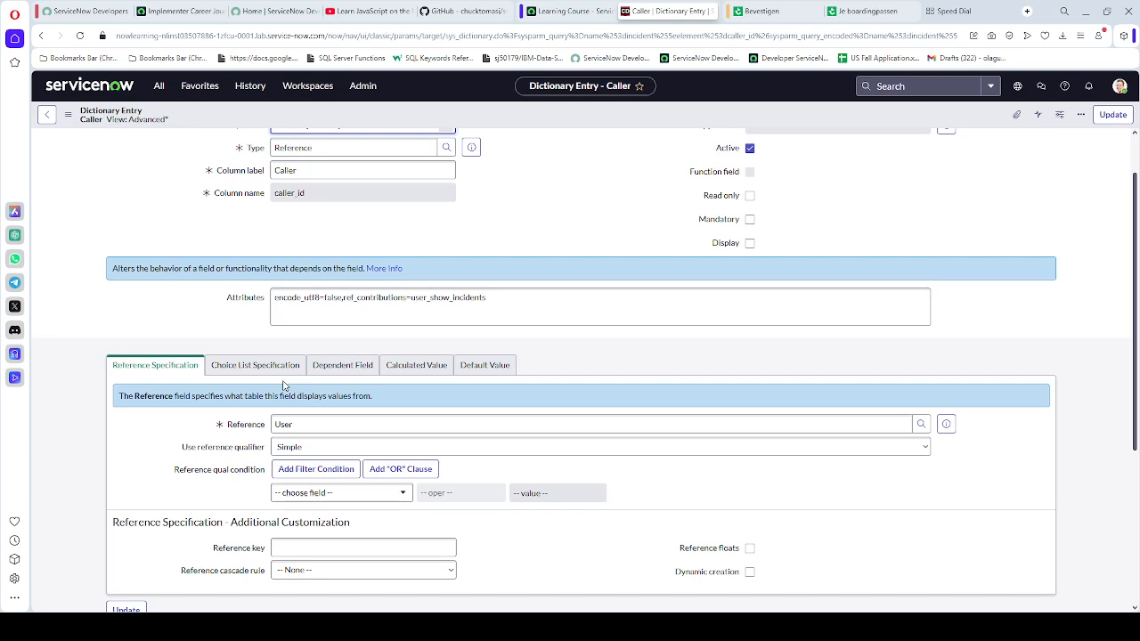
pyautogui.scroll(-1, 285, 384)
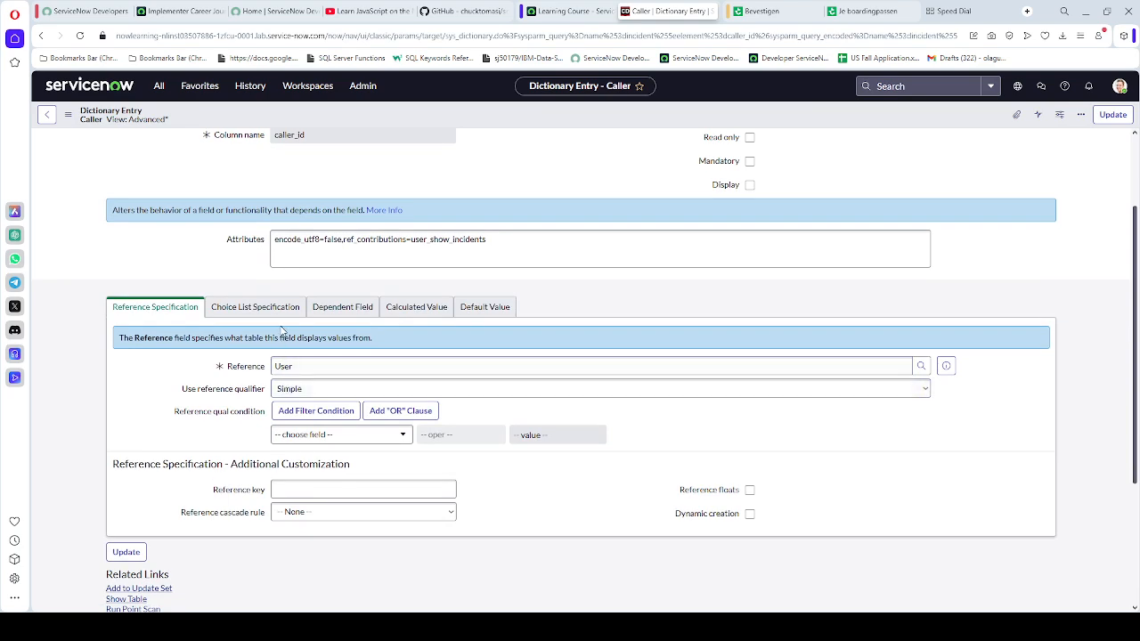
# - Make the Caller field mandatory in its Incident dictionary entry and save the entry
pyautogui.scroll(2, 282, 327)
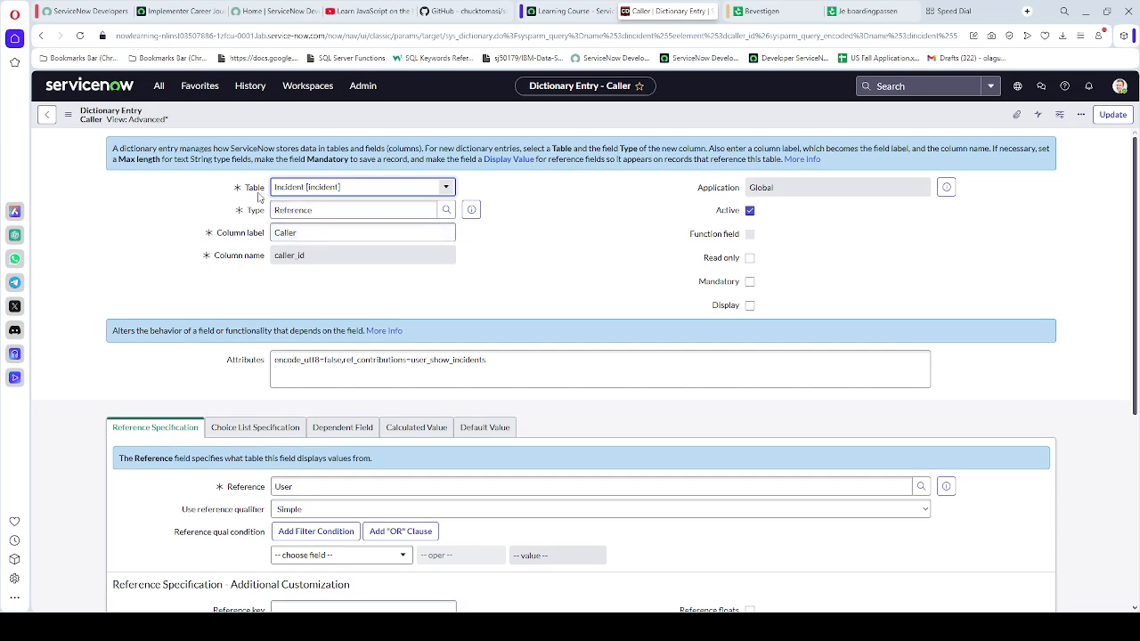
pyautogui.scroll(-1, 294, 467)
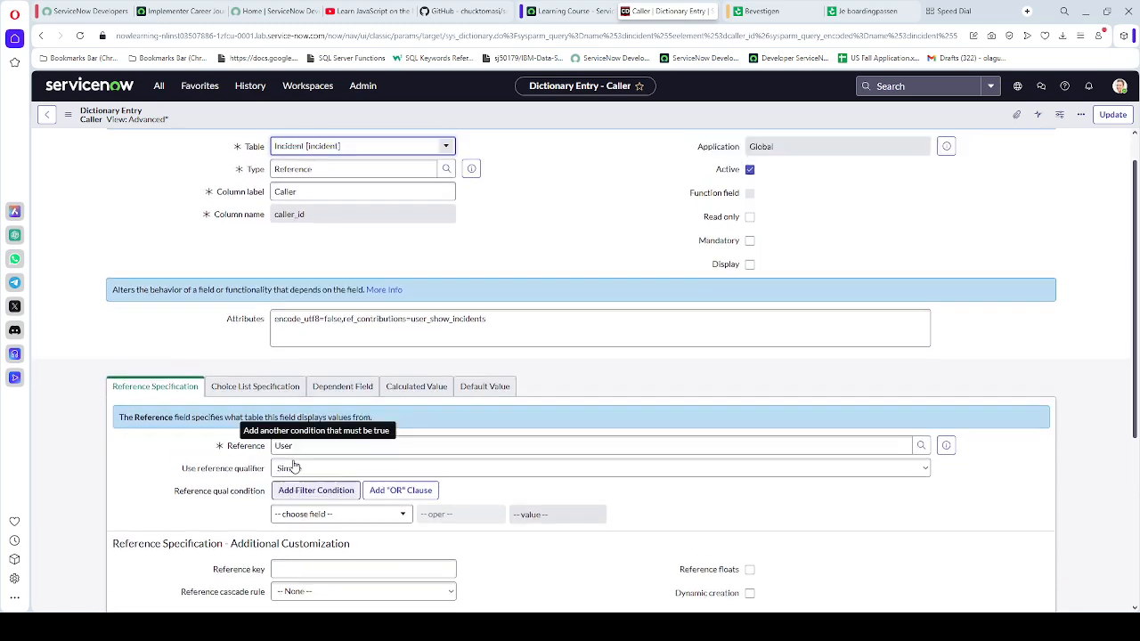
pyautogui.scroll(1, 294, 468)
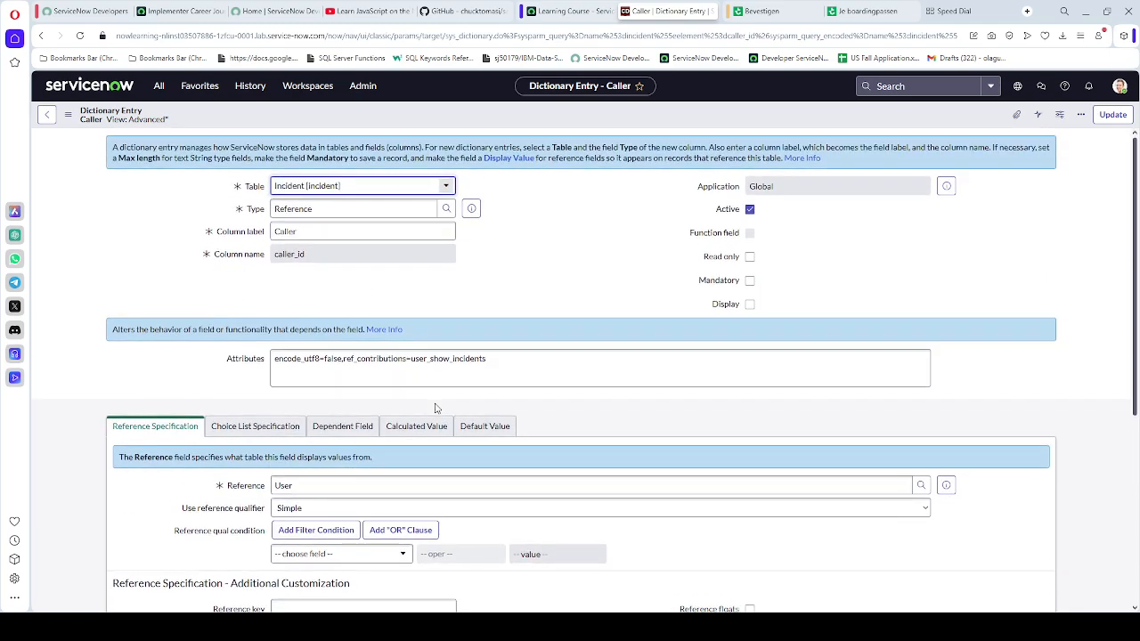
pyautogui.click(750, 282)
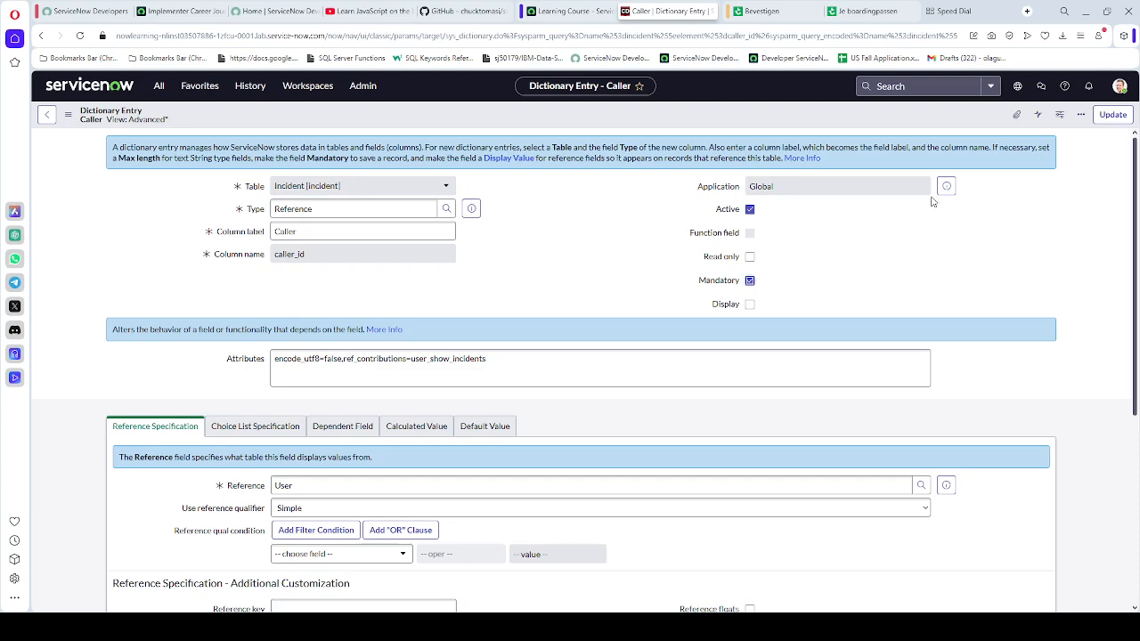
pyautogui.scroll(-1, 411, 305)
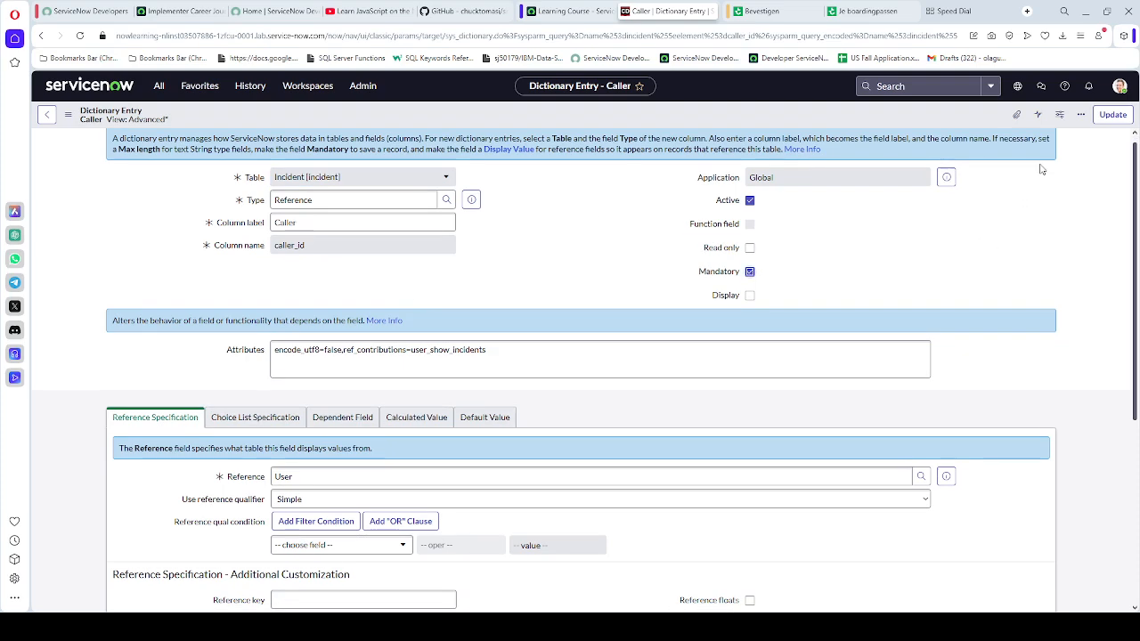
pyautogui.click(1113, 115)
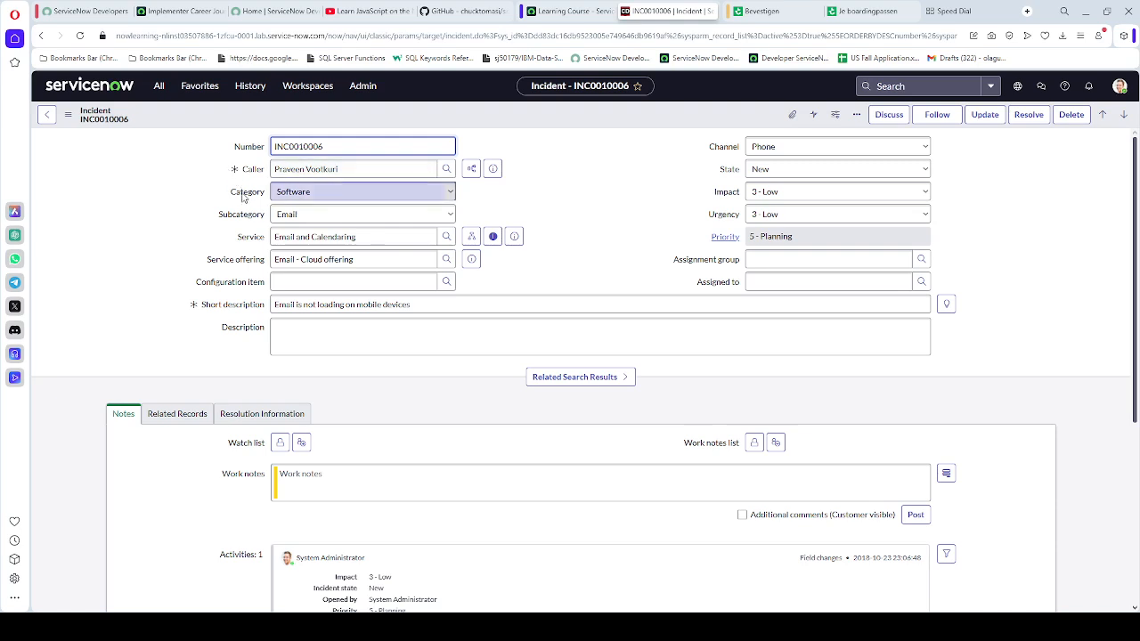
# - Open the dictionary entry of the incident's Category field, make the field mandatory and save the entry
pyautogui.rightClick(244, 198)
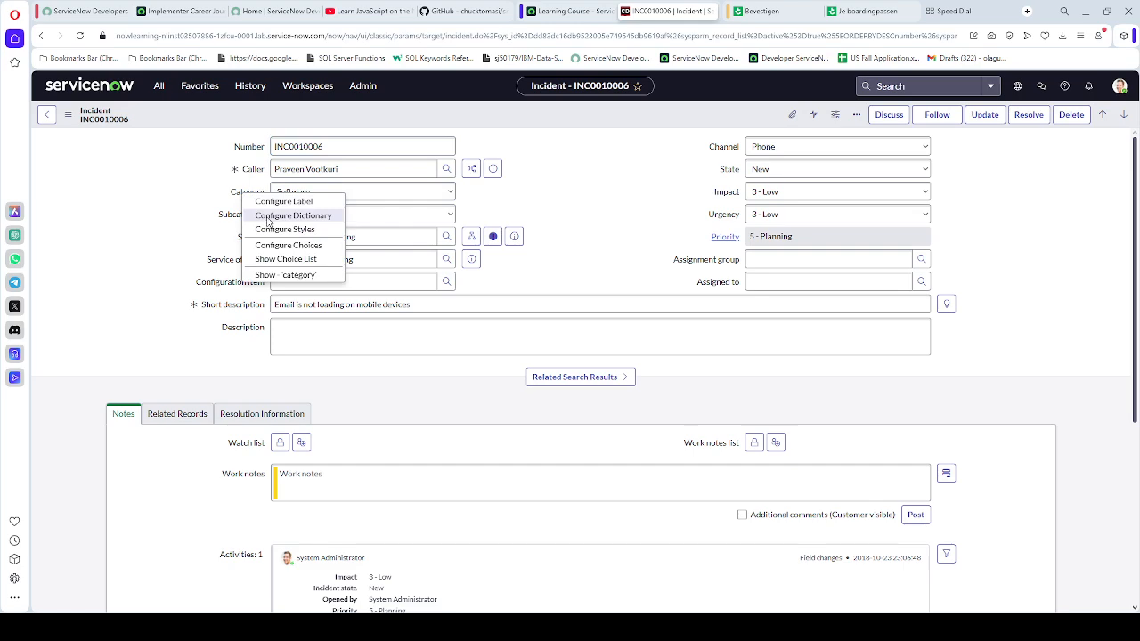
pyautogui.click(268, 216)
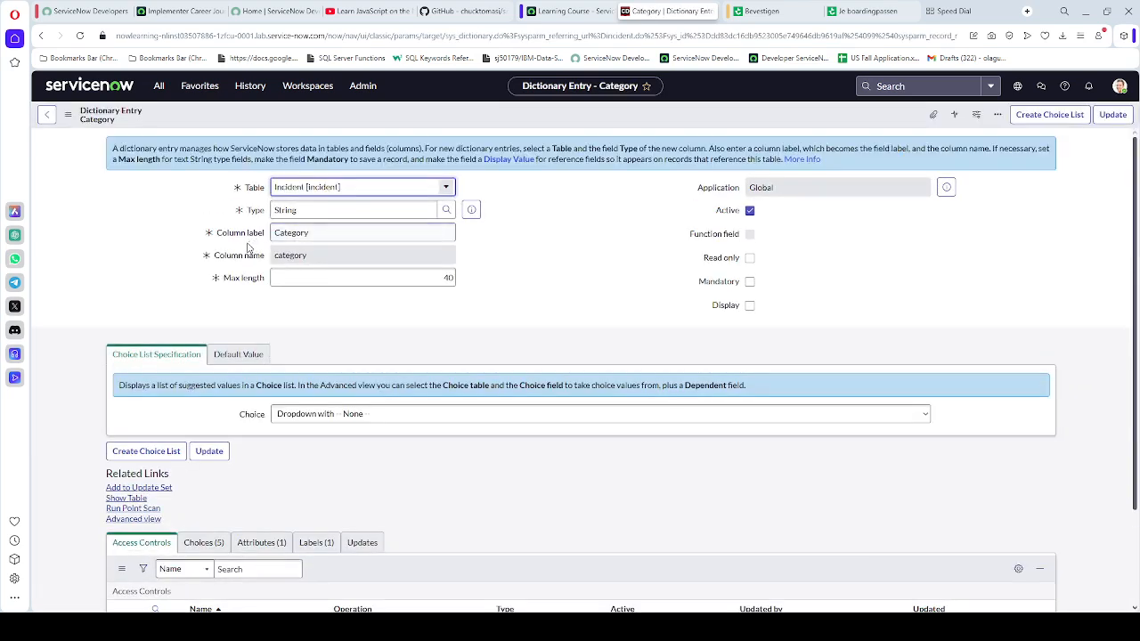
pyautogui.scroll(-1, 214, 356)
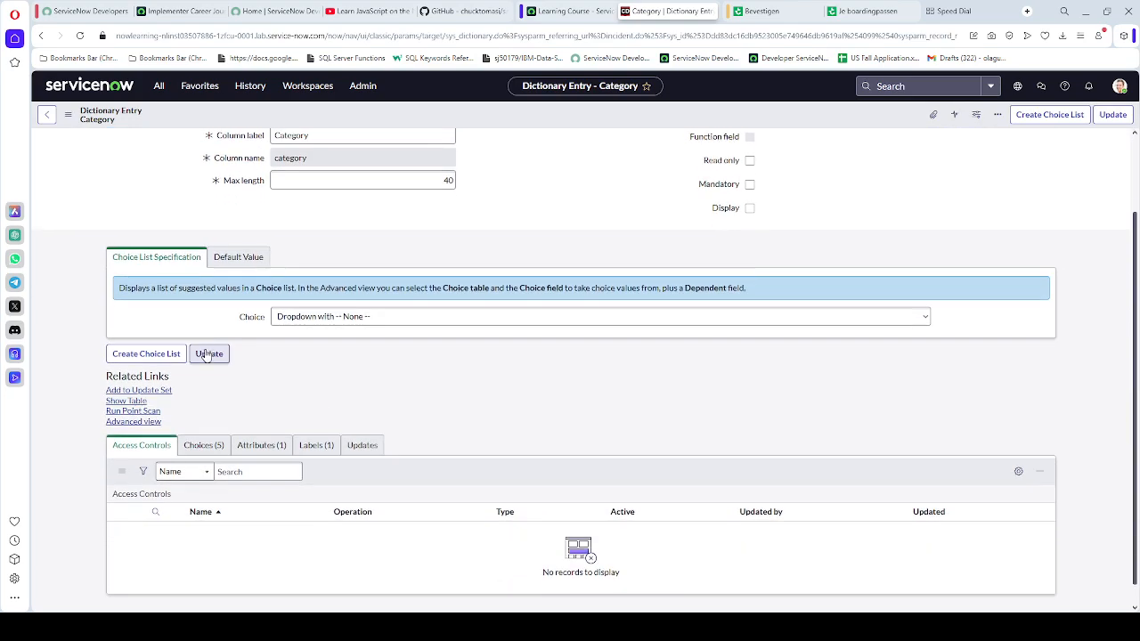
pyautogui.scroll(1, 227, 357)
pyautogui.scroll(-1, 267, 374)
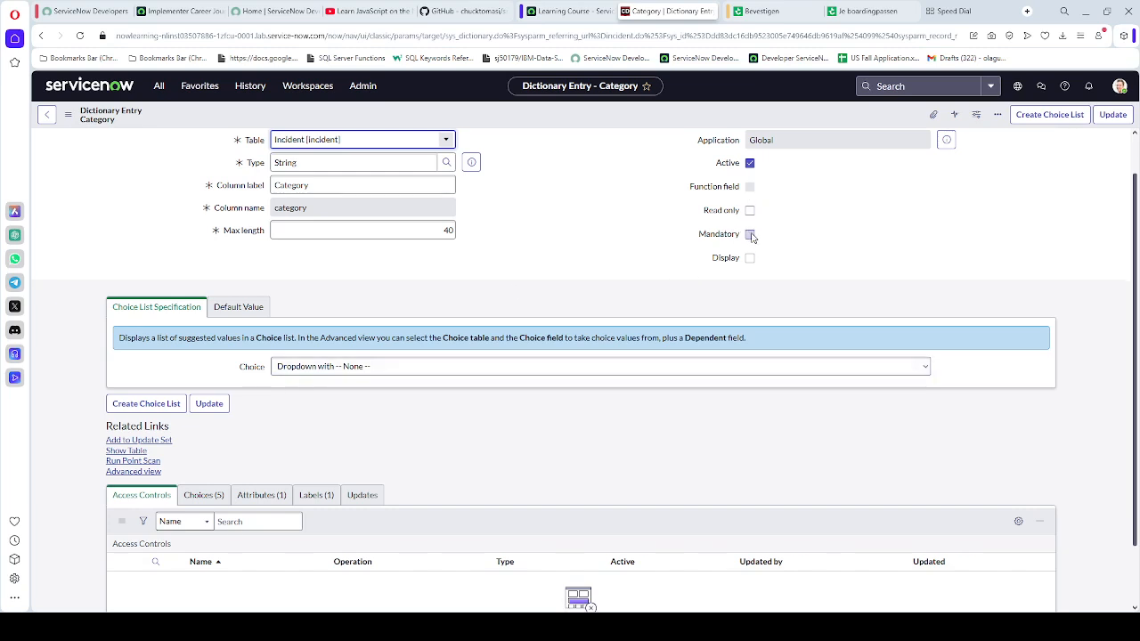
pyautogui.click(750, 233)
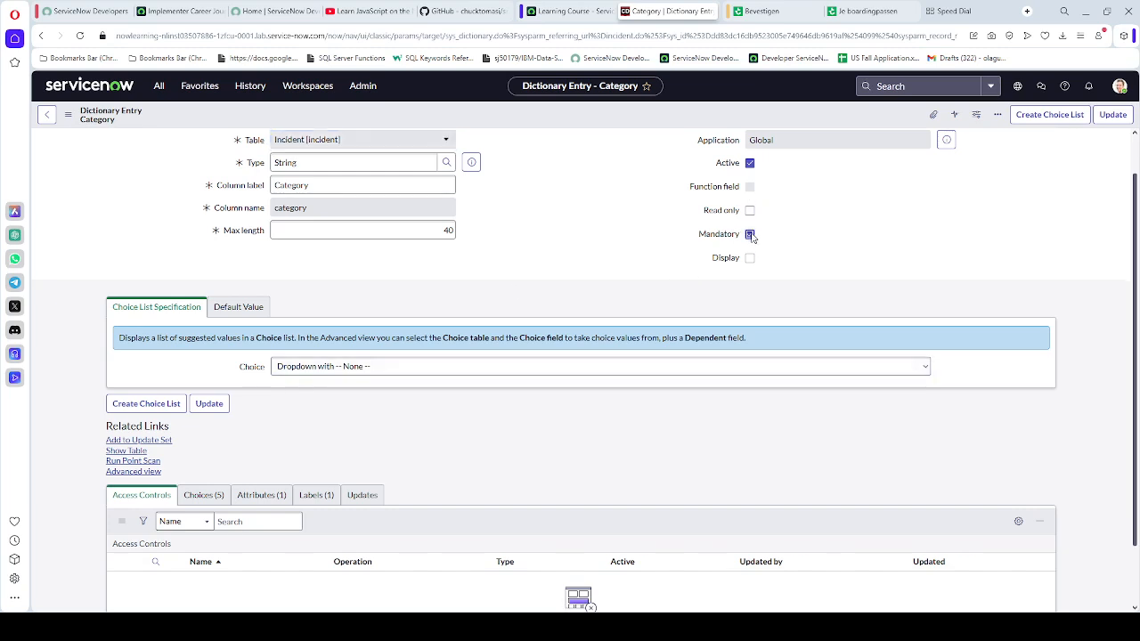
pyautogui.click(1115, 118)
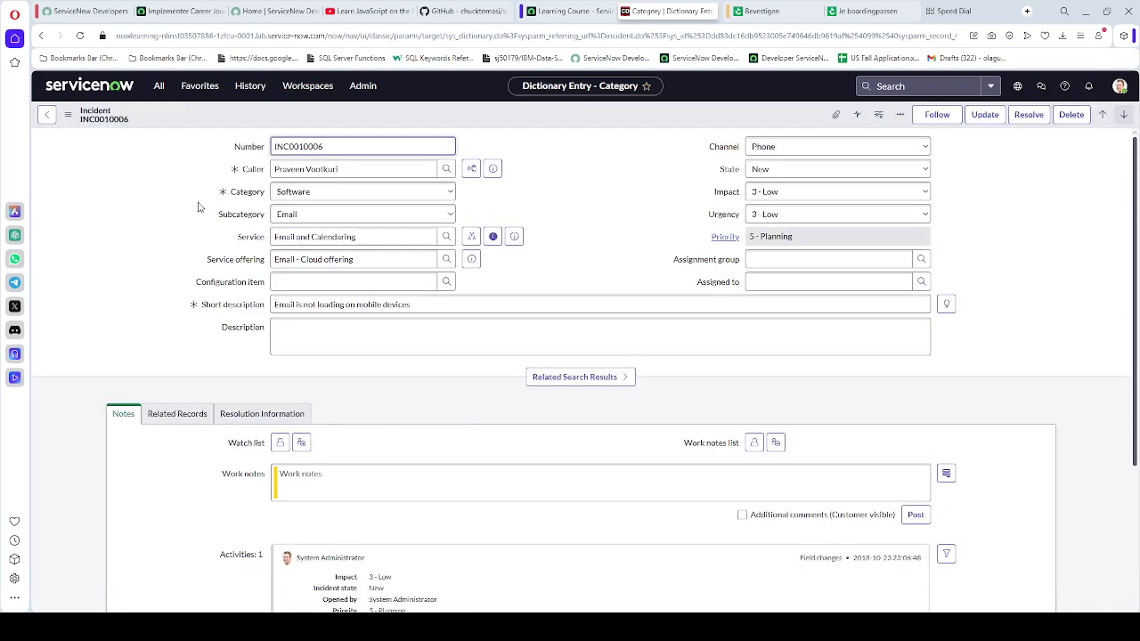
# - Open the dictionary entry of the incident's Subcategory field, make the field mandatory and save the entry
pyautogui.rightClick(238, 221)
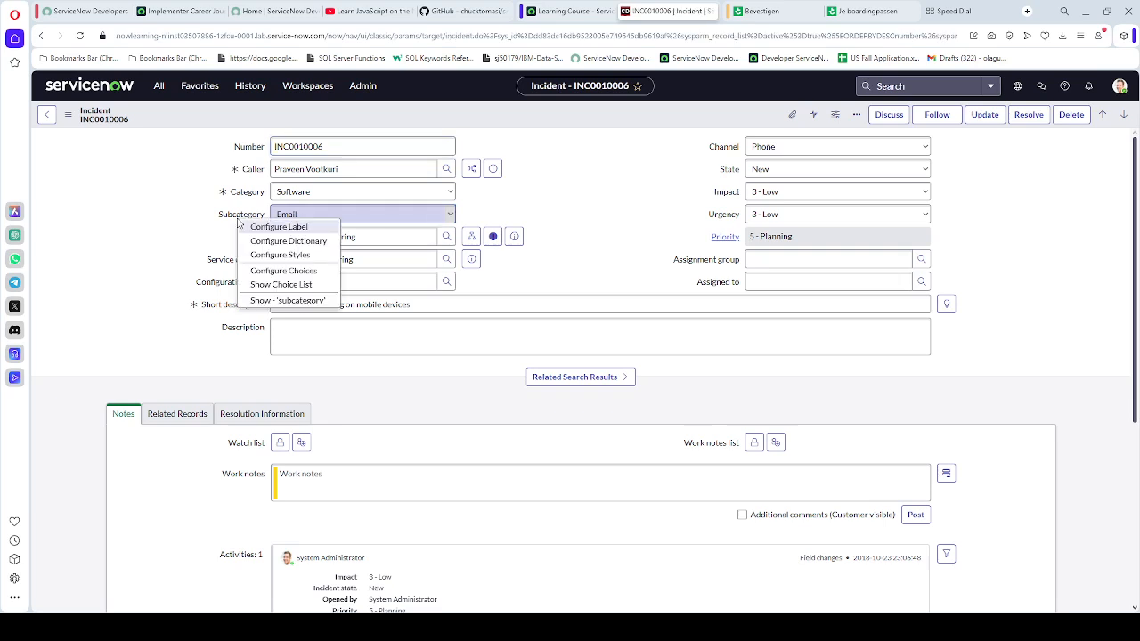
pyautogui.click(268, 245)
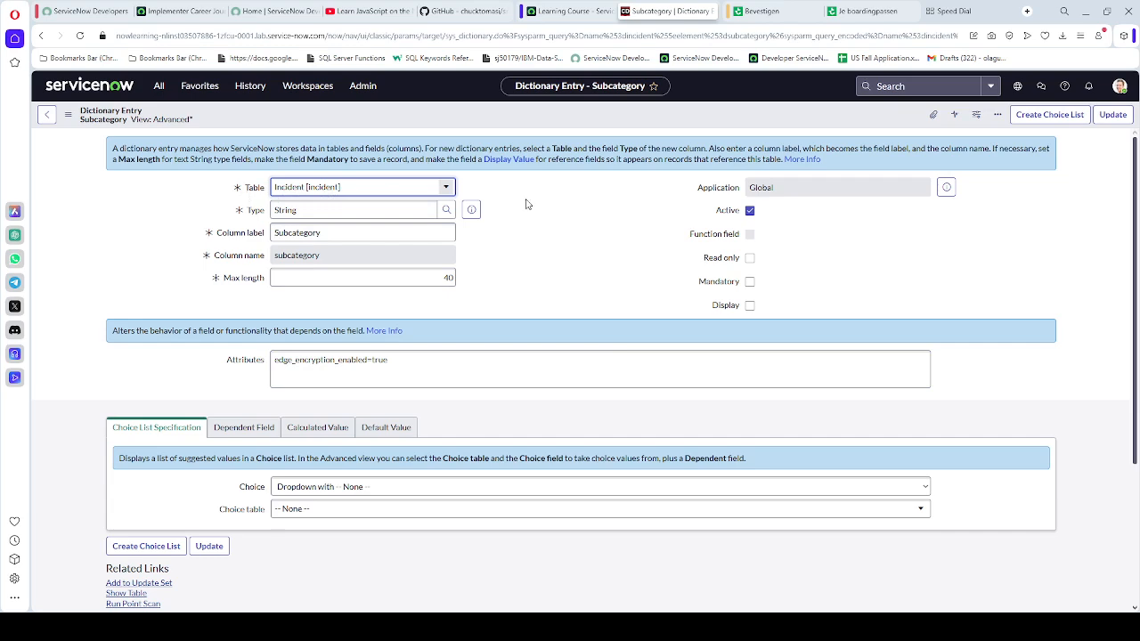
pyautogui.click(749, 282)
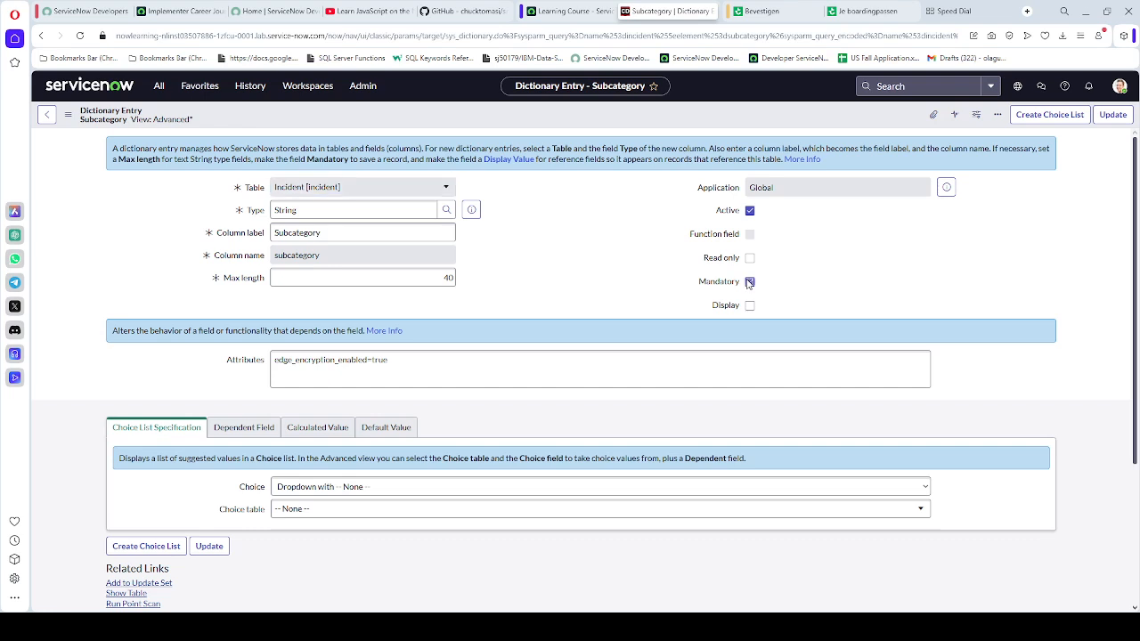
pyautogui.click(1113, 117)
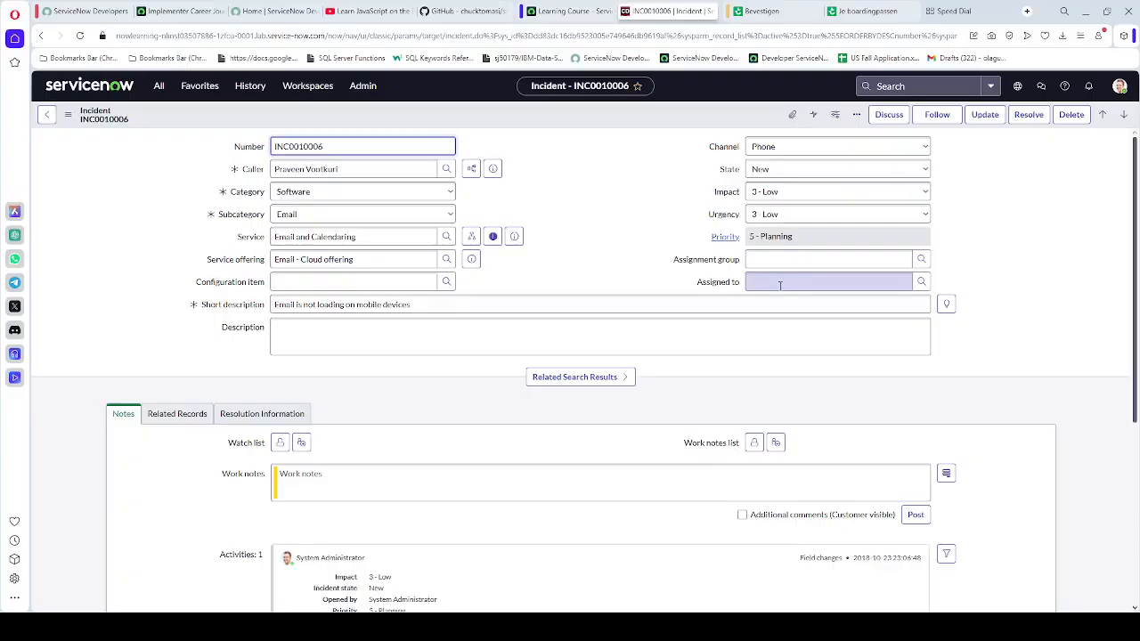
# - Recheck the required fields in the course task and bring up the dictionary overrides of the incident's Configuration item field
pyautogui.click(550, 11)
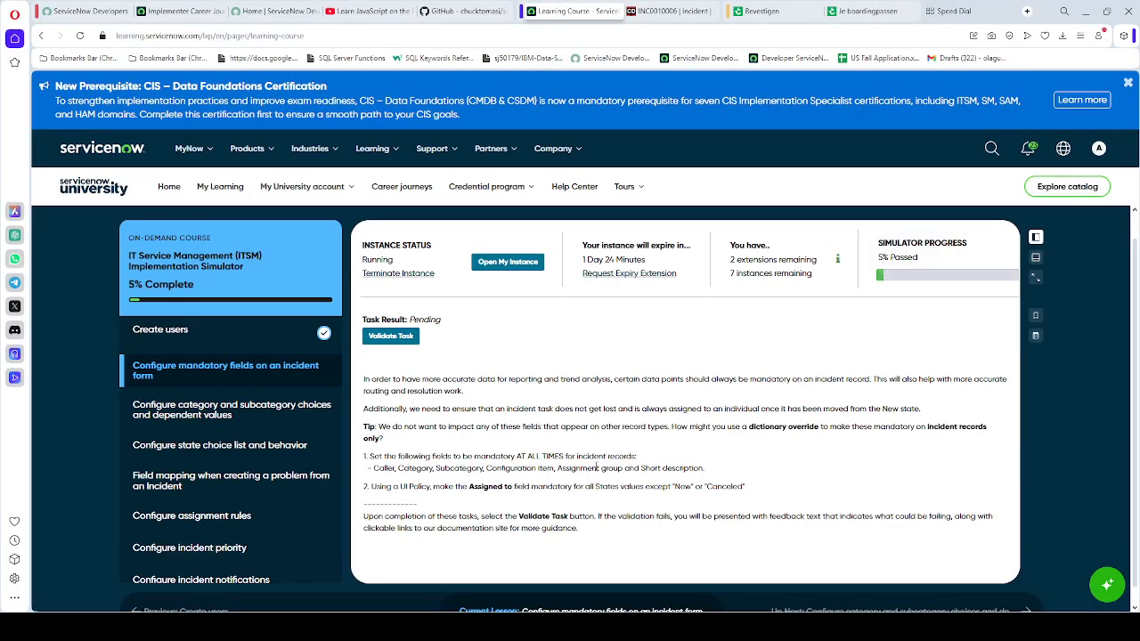
pyautogui.click(658, 12)
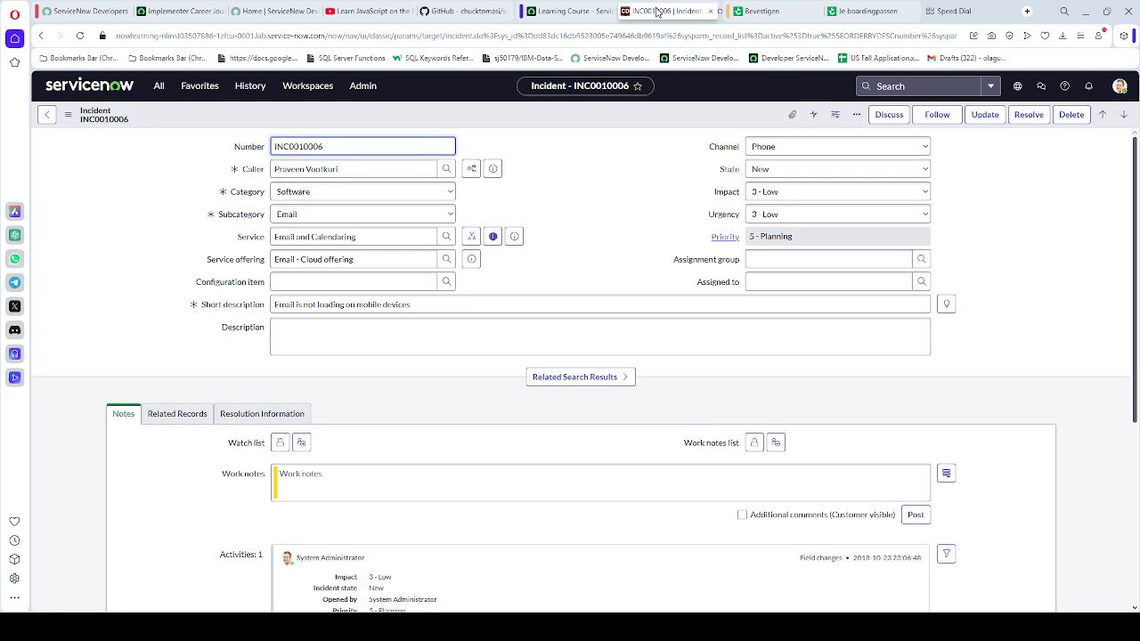
pyautogui.rightClick(230, 284)
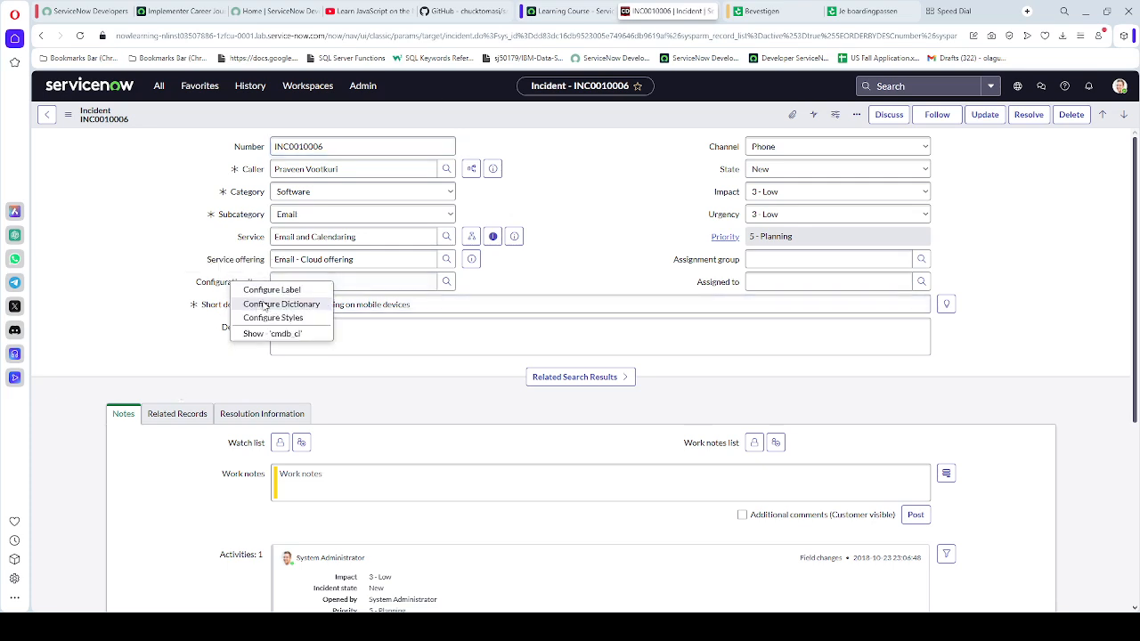
pyautogui.click(265, 306)
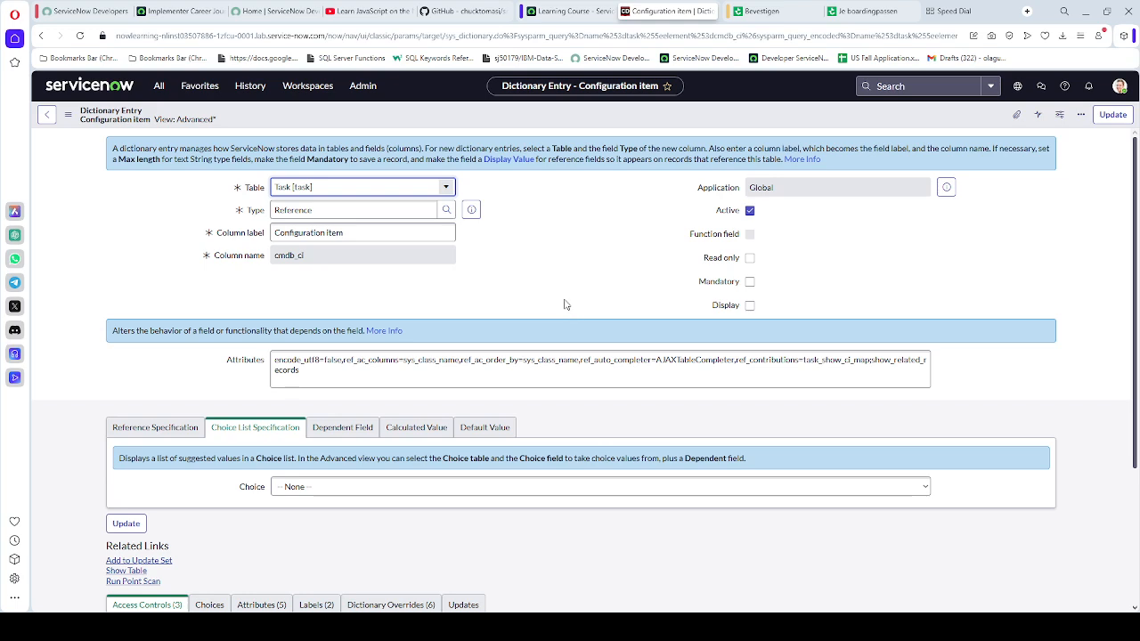
pyautogui.scroll(-1, 566, 304)
pyautogui.scroll(-1, 565, 303)
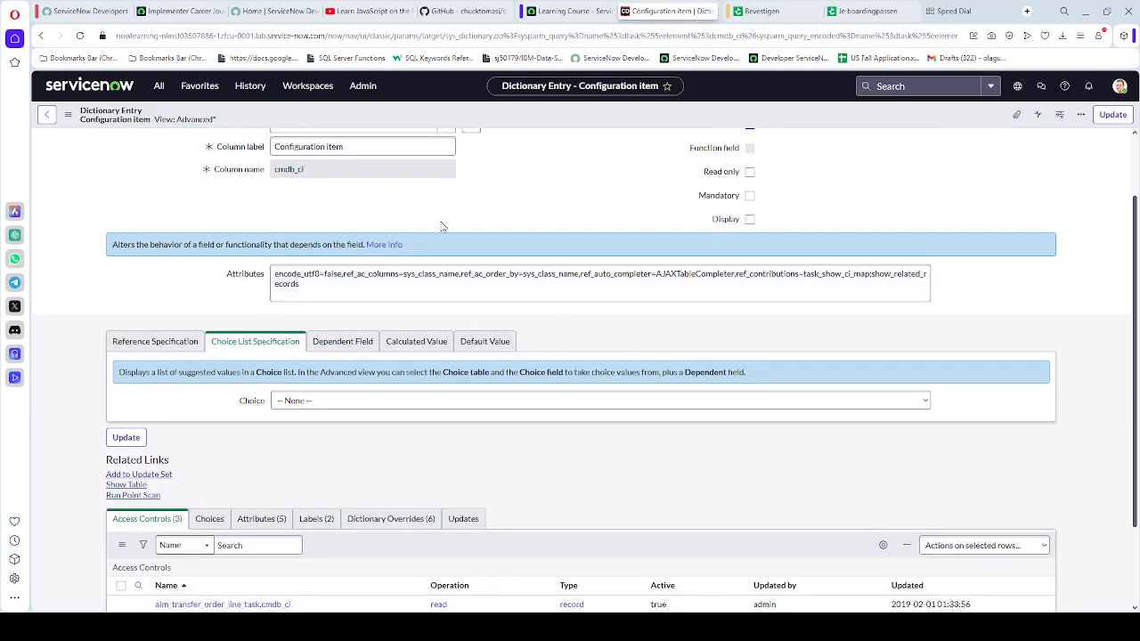
pyautogui.scroll(1, 565, 300)
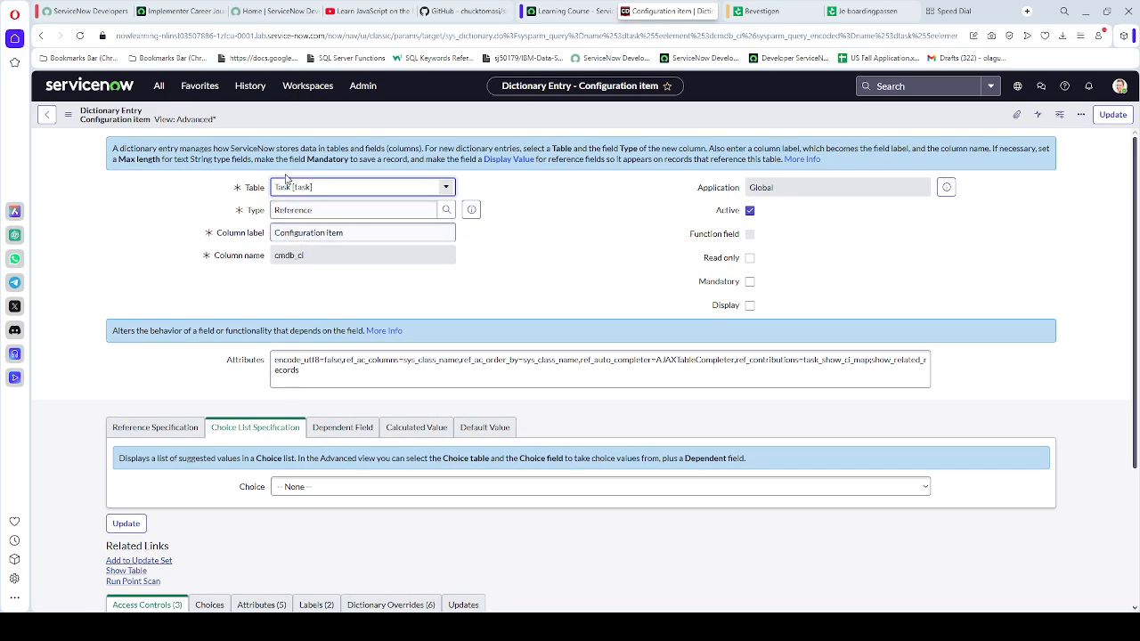
pyautogui.scroll(-2, 255, 335)
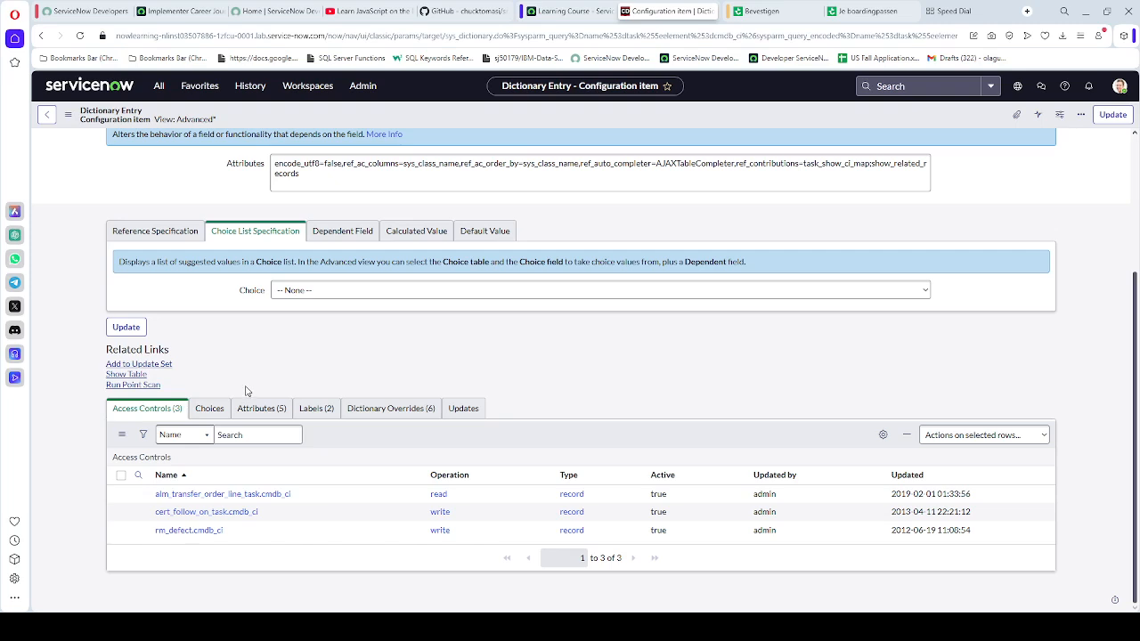
pyautogui.click(369, 413)
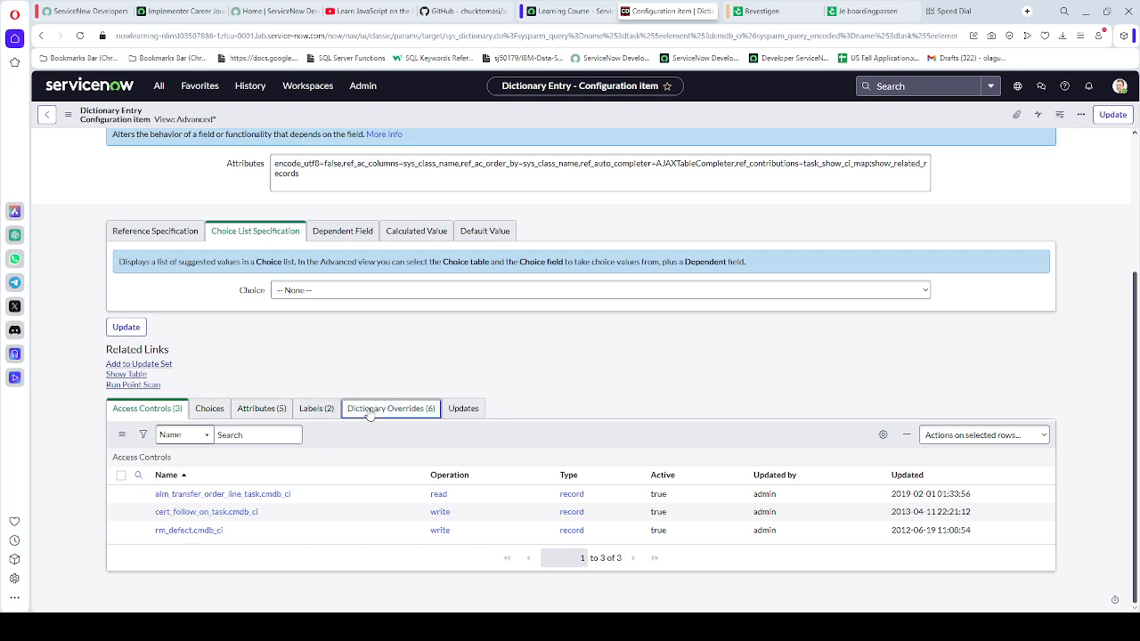
pyautogui.scroll(-1, 280, 499)
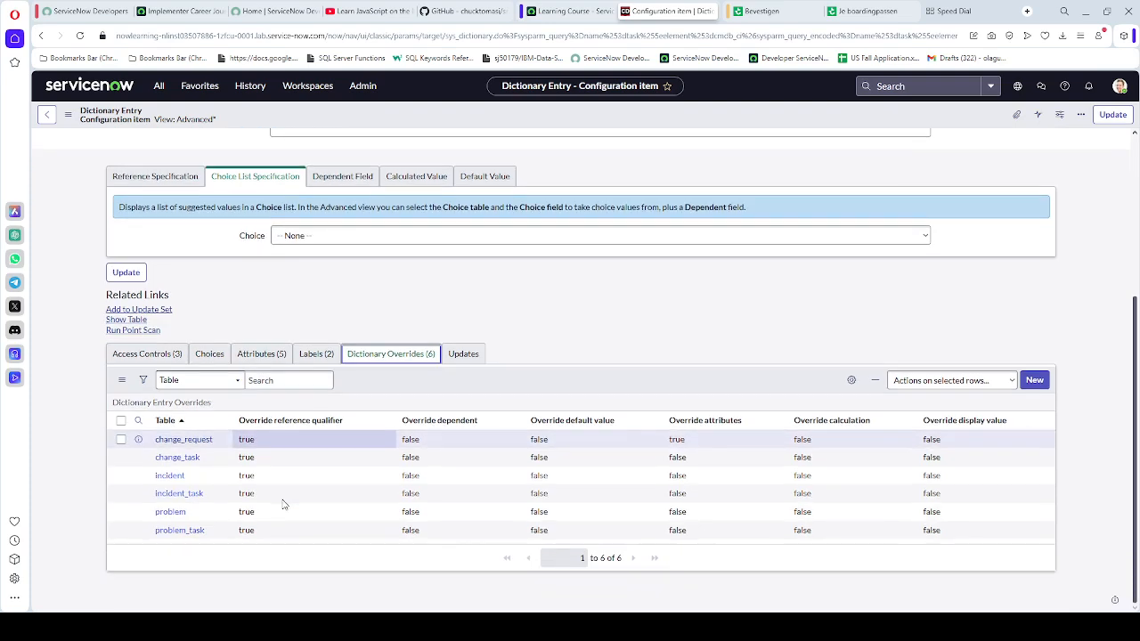
# - In the incident override of Configuration item, enable Override mandatory and Mandatory, and save both the override and the dictionary entry
pyautogui.click(164, 480)
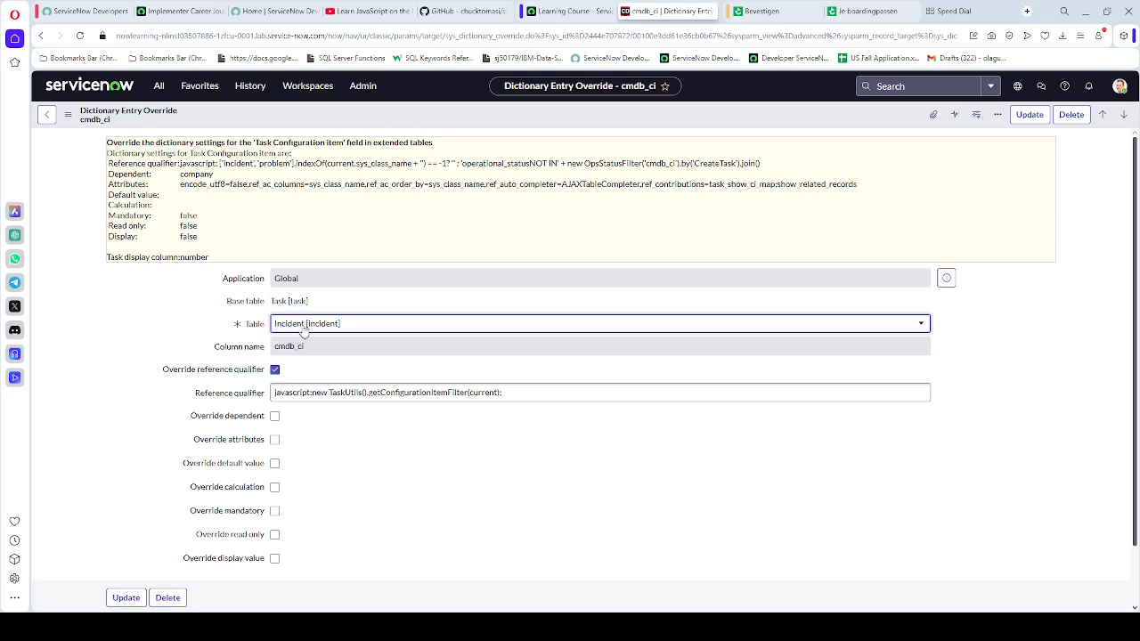
pyautogui.scroll(-1, 303, 485)
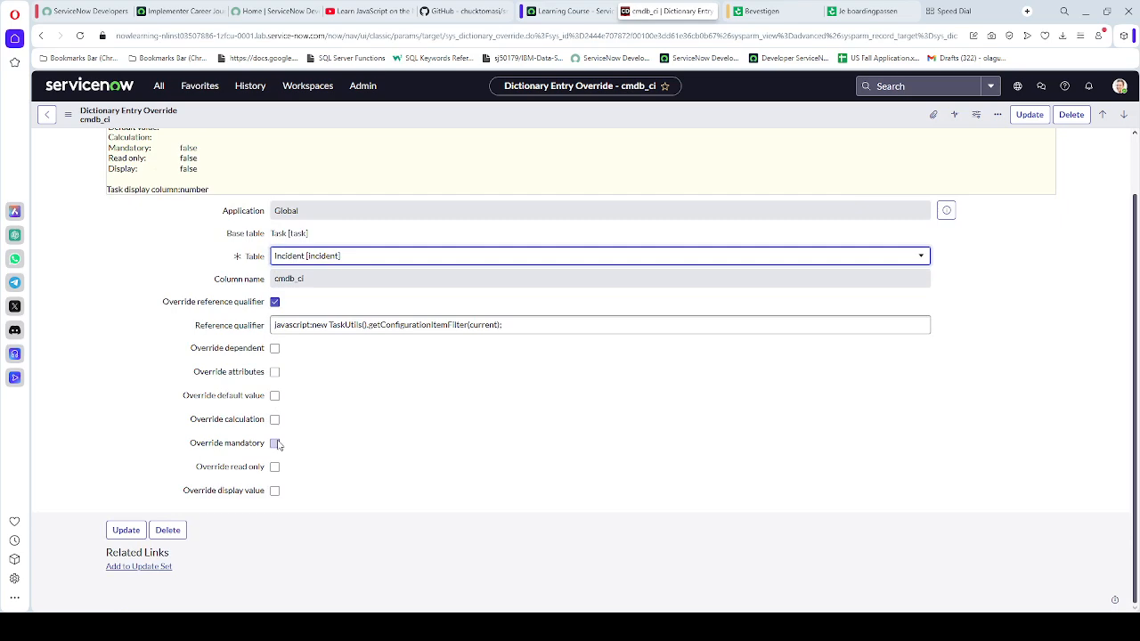
pyautogui.click(276, 444)
pyautogui.click(275, 469)
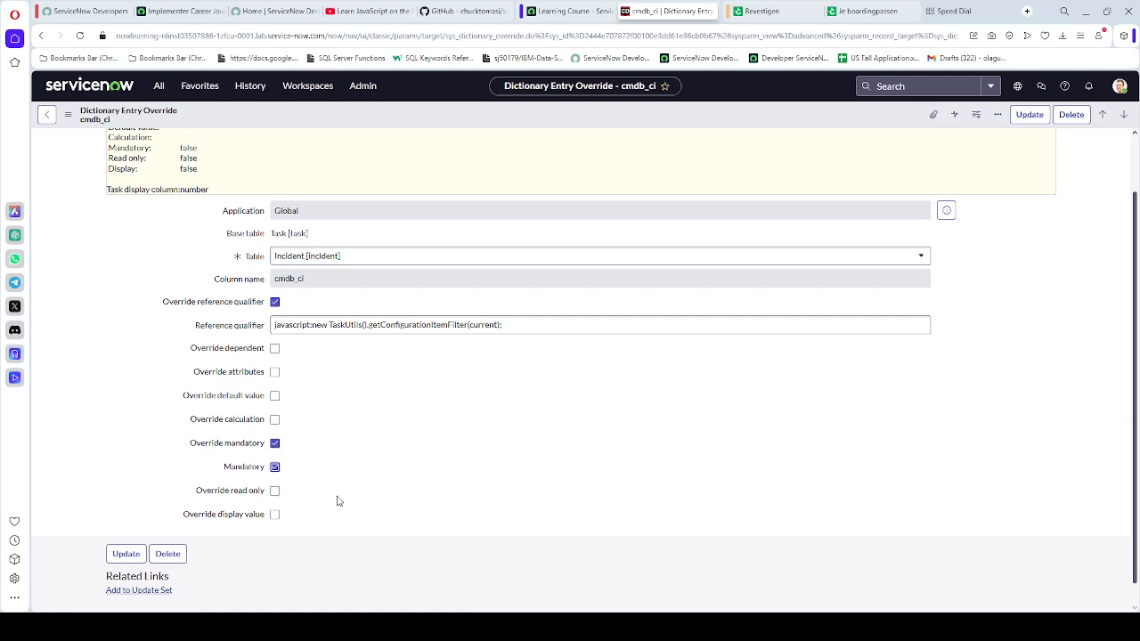
pyautogui.click(1026, 116)
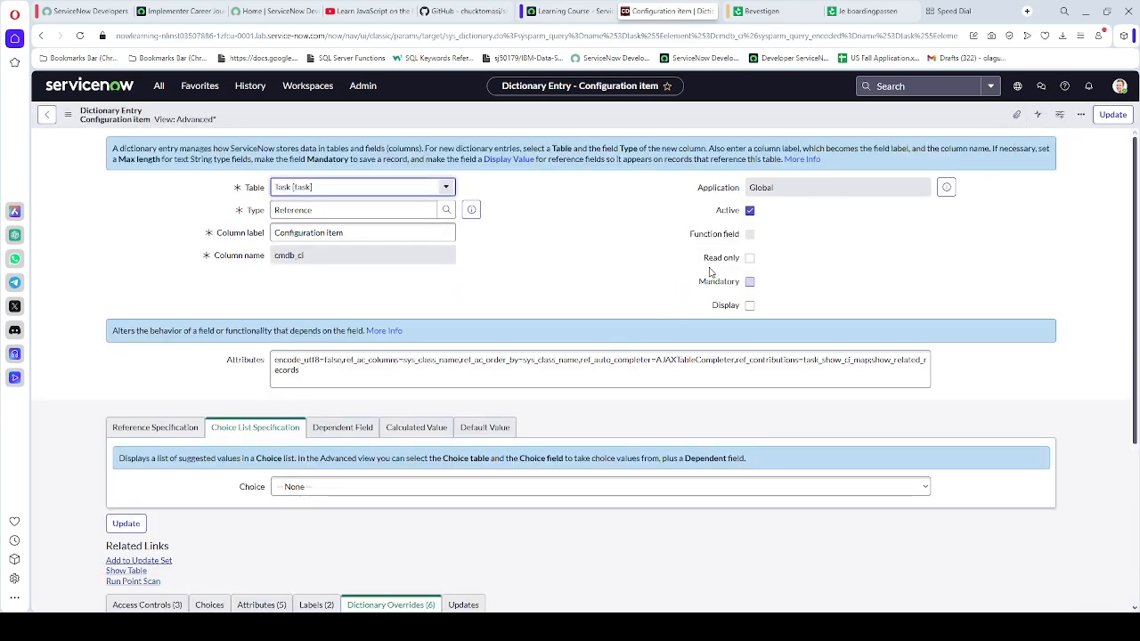
pyautogui.click(1118, 118)
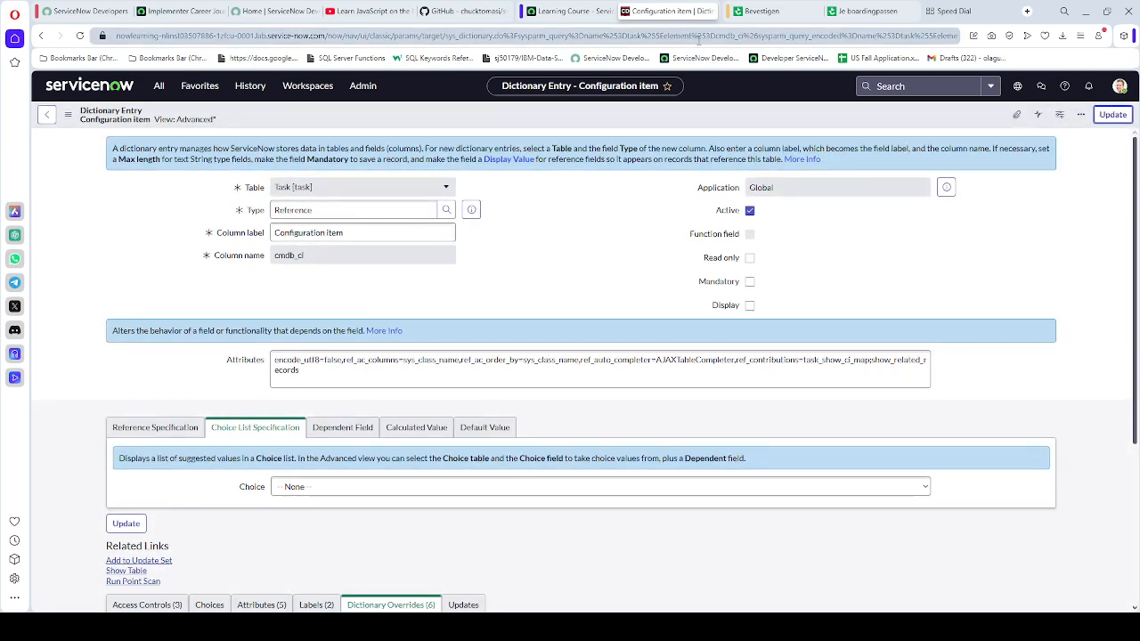
# - Recheck the course task's required fields and open the dictionary entry of the incident's Short description field
pyautogui.click(579, 11)
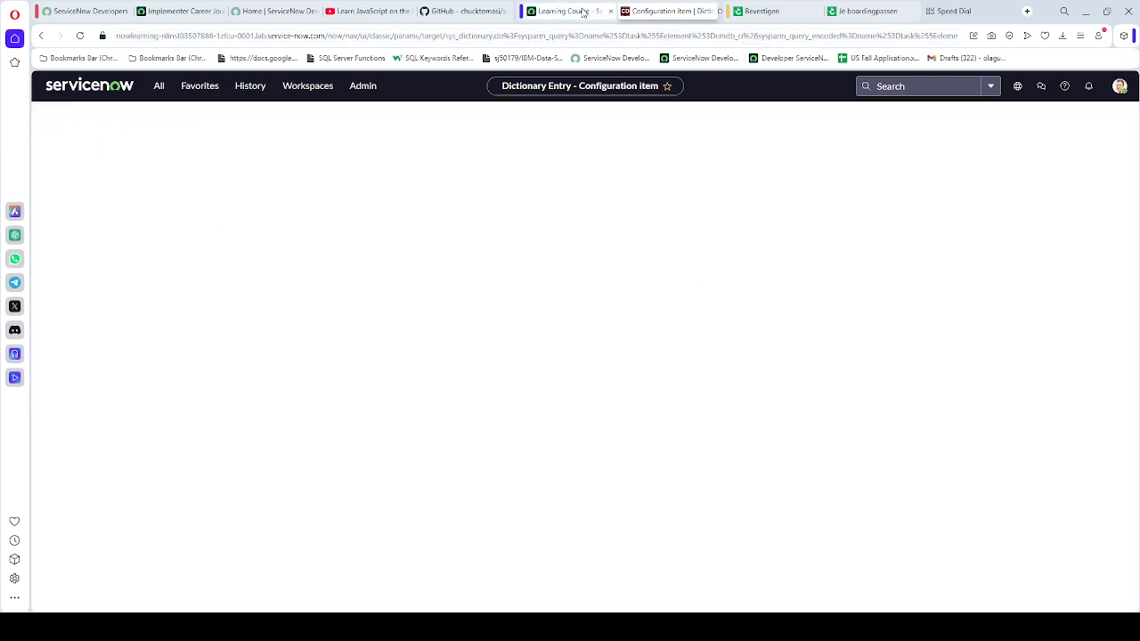
pyautogui.click(584, 12)
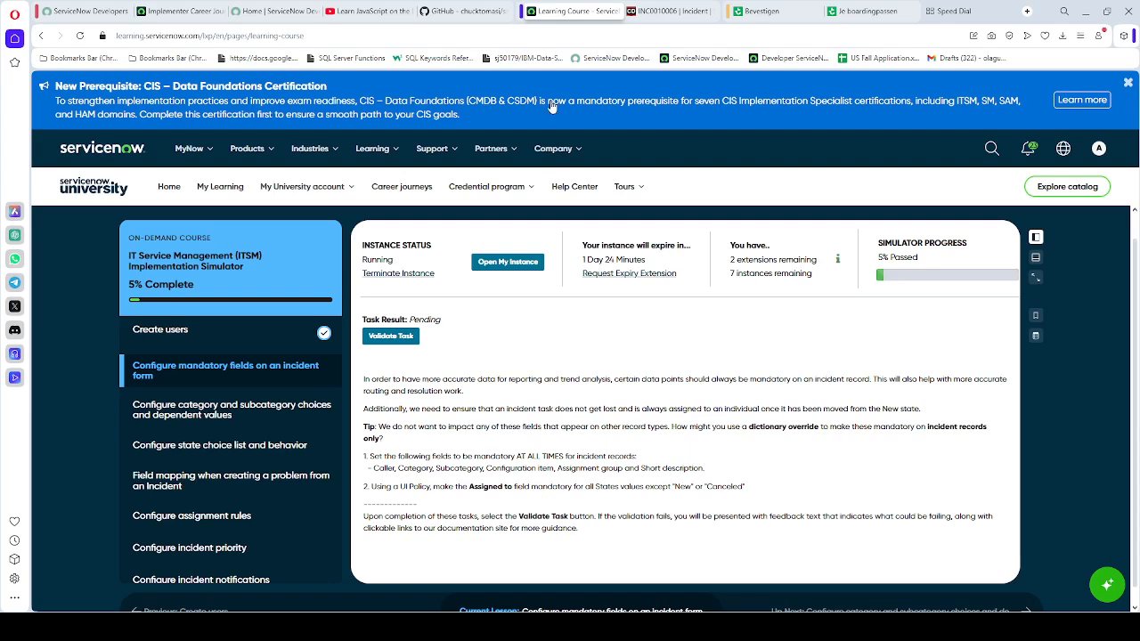
pyautogui.click(649, 11)
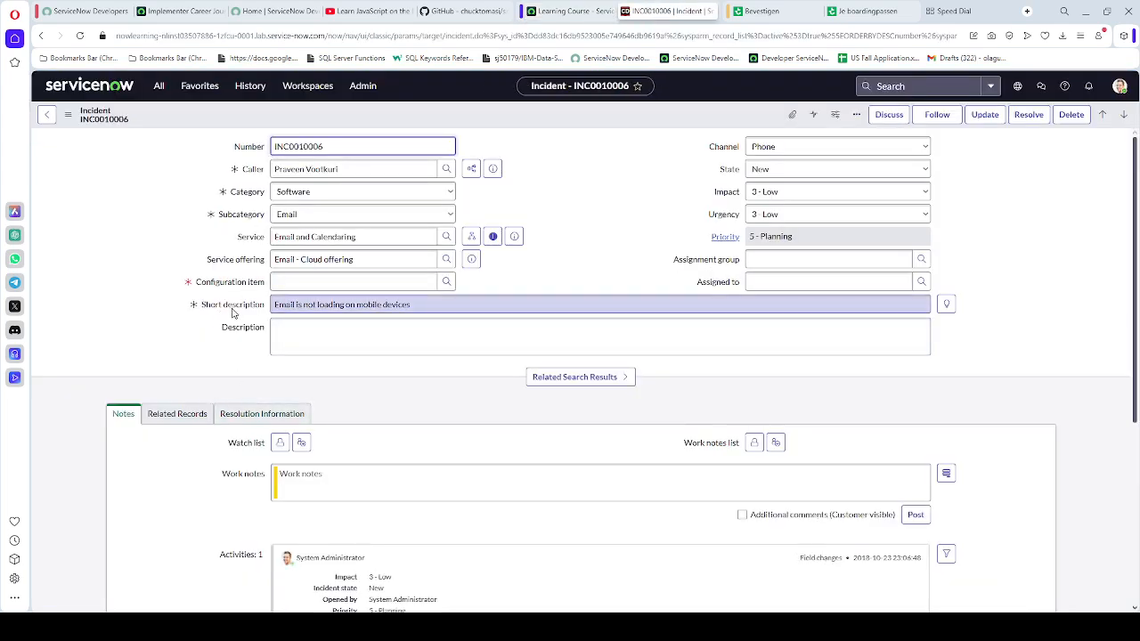
pyautogui.rightClick(232, 312)
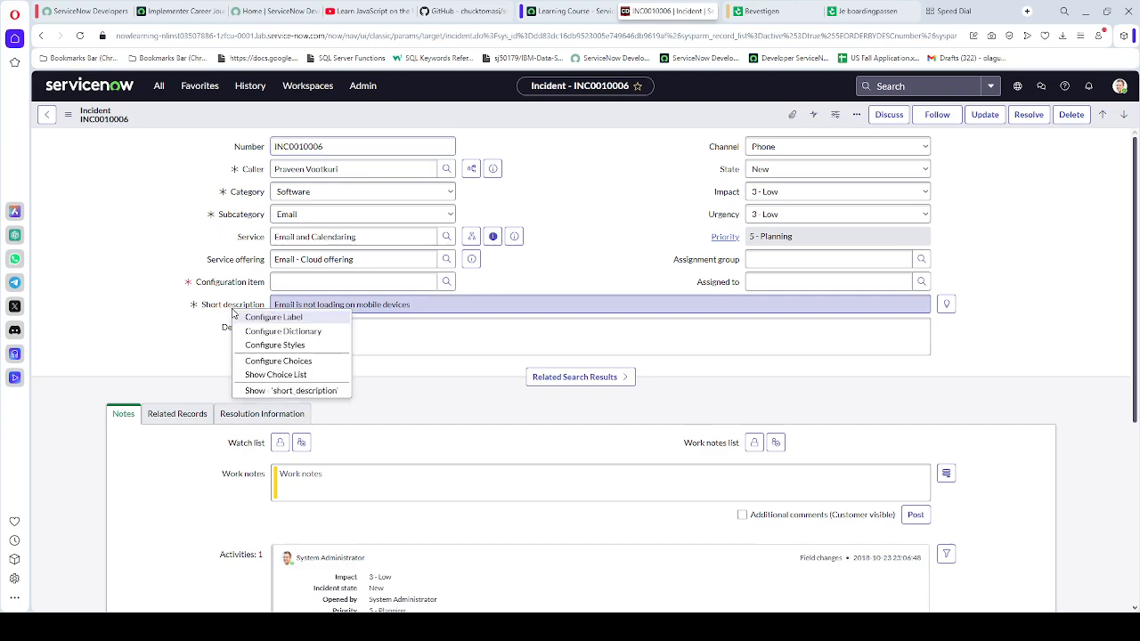
pyautogui.click(261, 331)
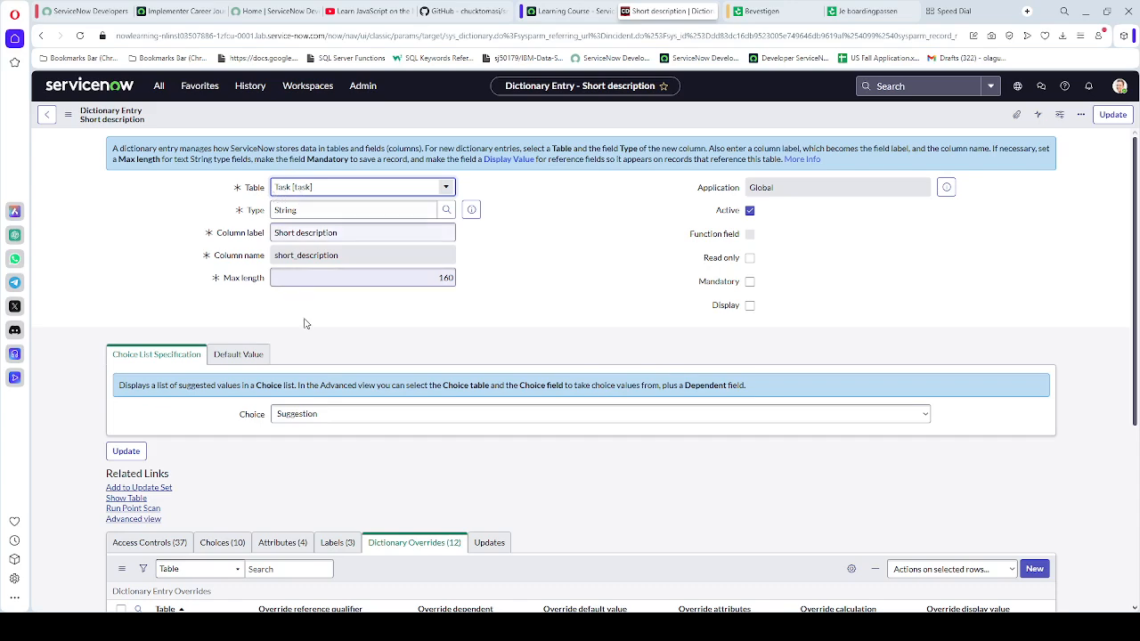
# - Create a new dictionary override for the Short description field with Incident [incident] as its table
pyautogui.scroll(-3, 307, 330)
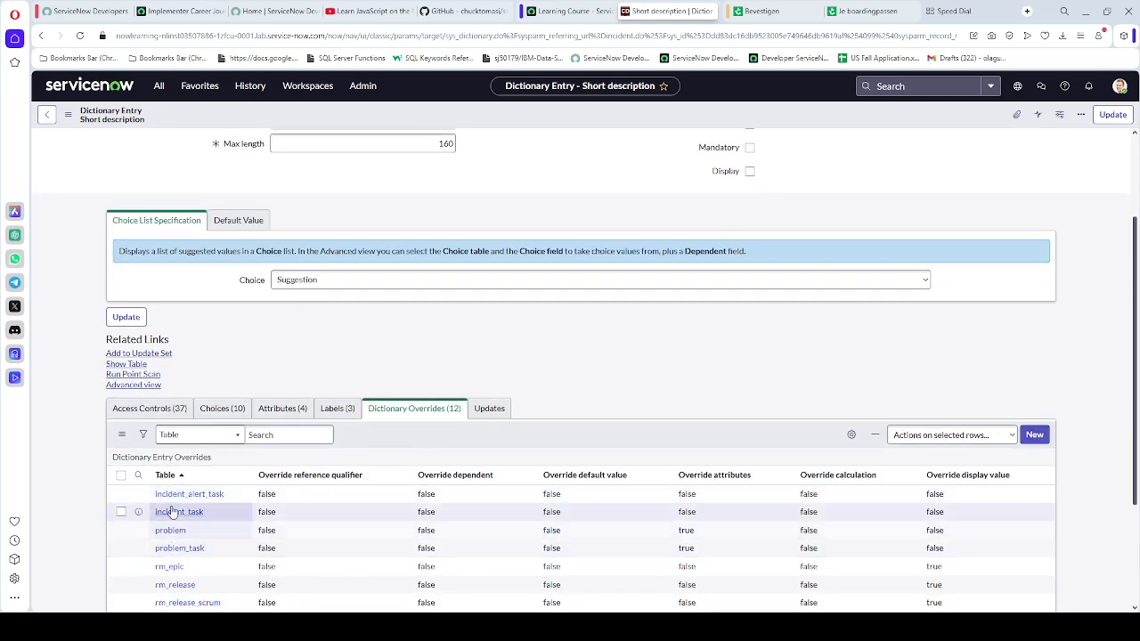
pyautogui.scroll(-4, 178, 517)
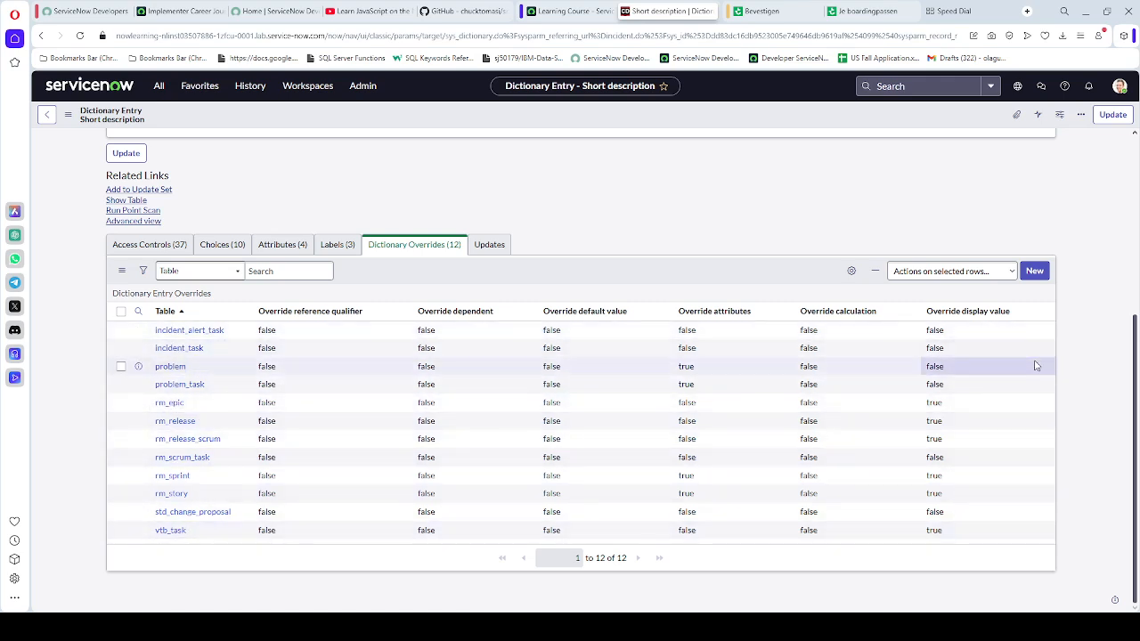
pyautogui.click(1035, 272)
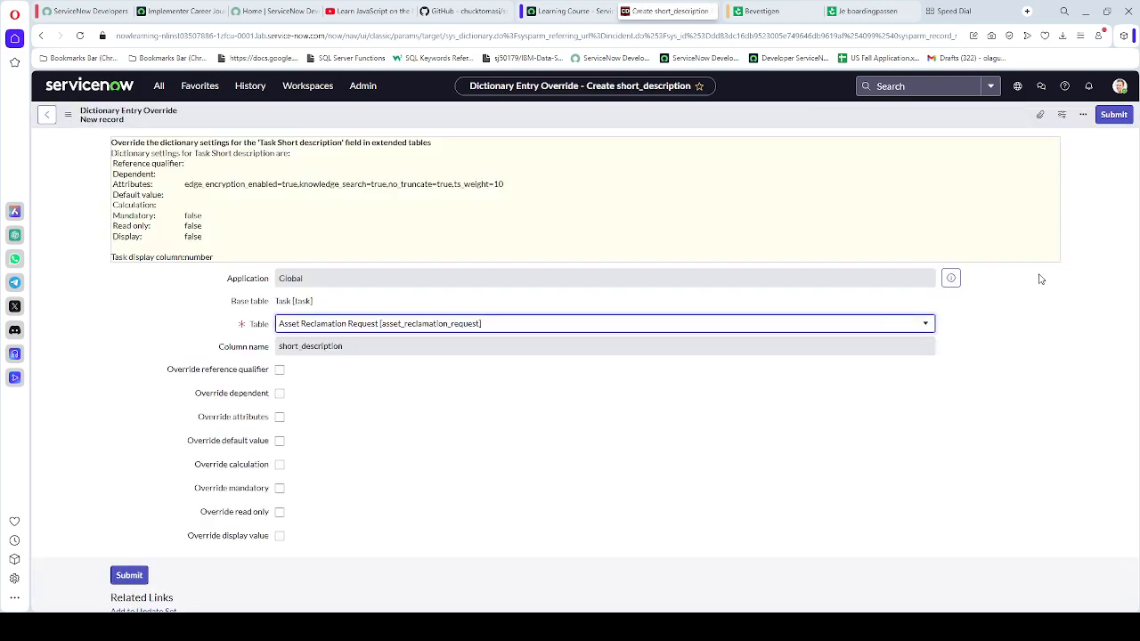
pyautogui.click(535, 326)
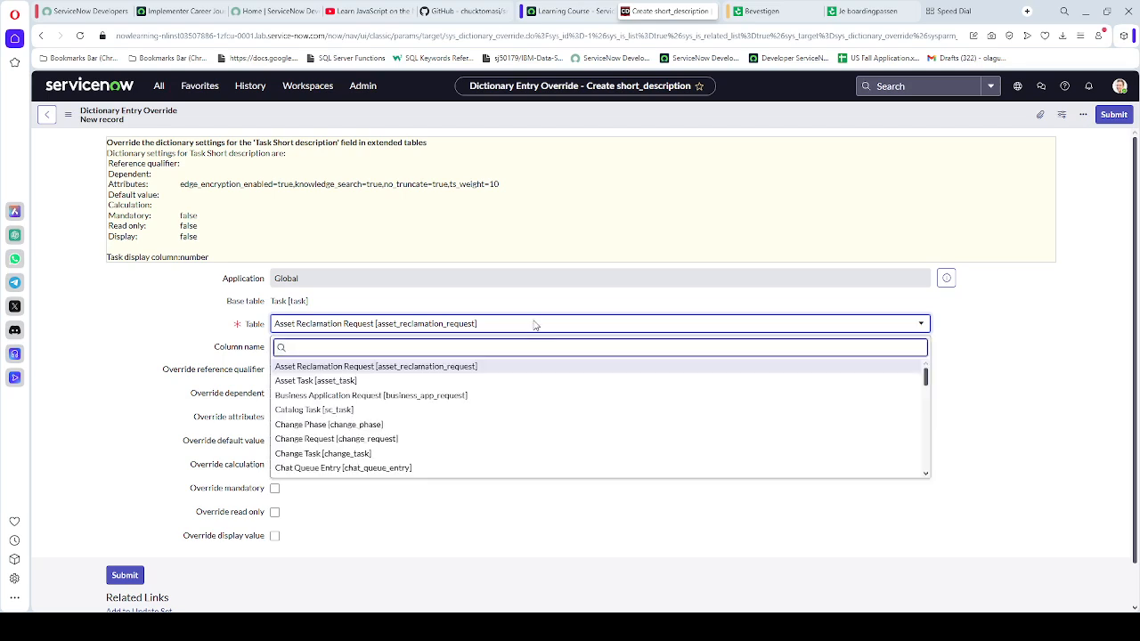
pyautogui.write('inc')
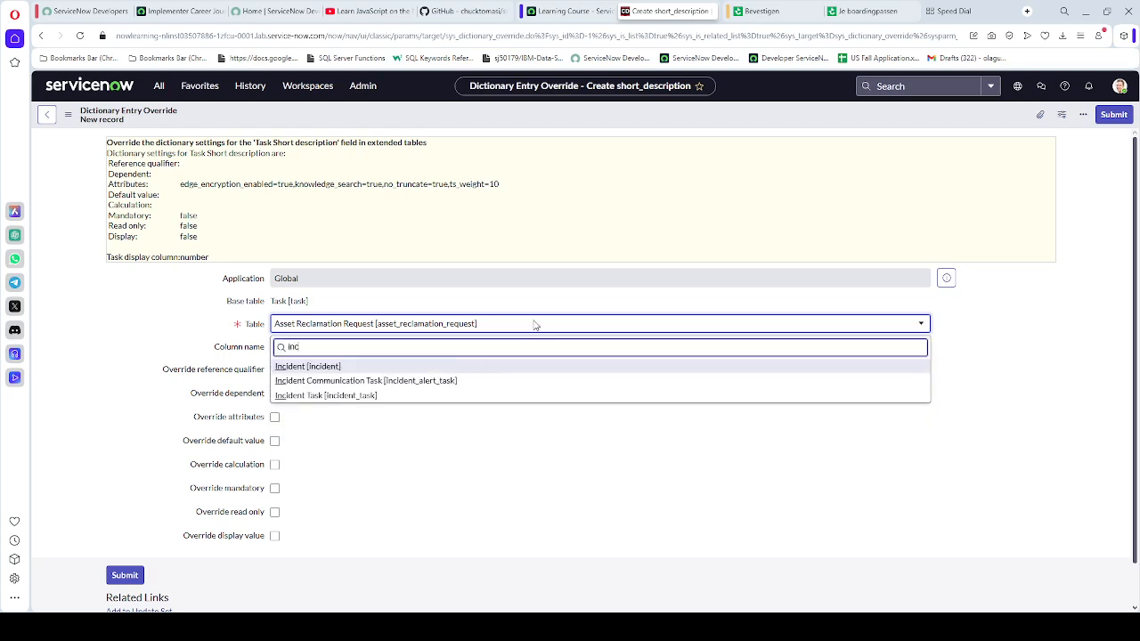
pyautogui.write('iden')
pyautogui.click(303, 368)
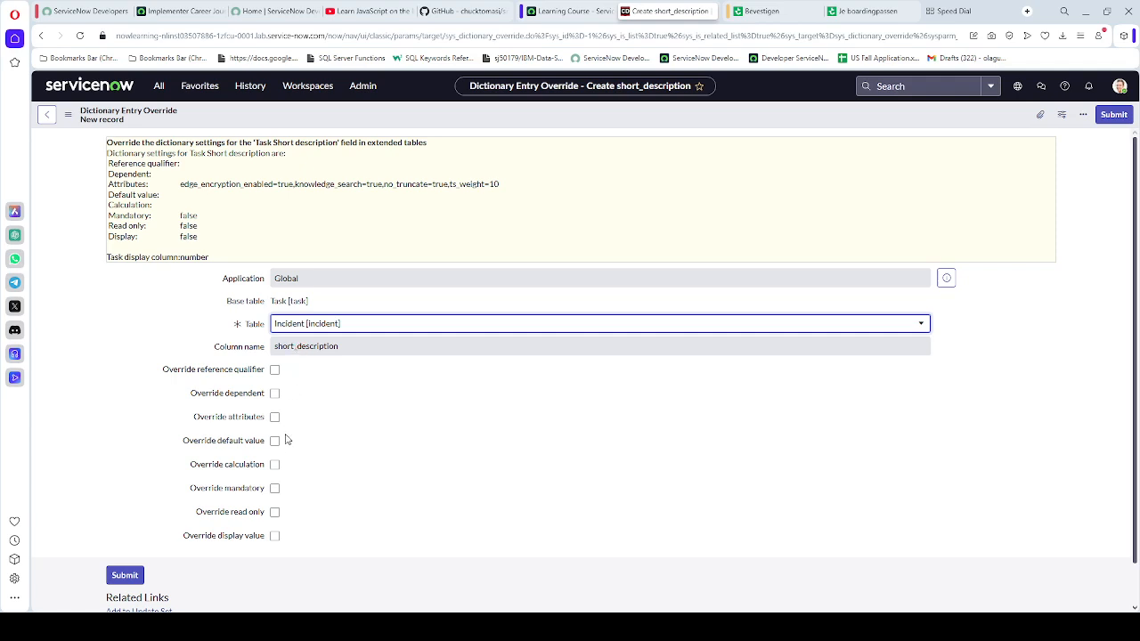
# - Enable Override mandatory and Mandatory in the new Short description override, submit it and save the dictionary entry
pyautogui.click(275, 489)
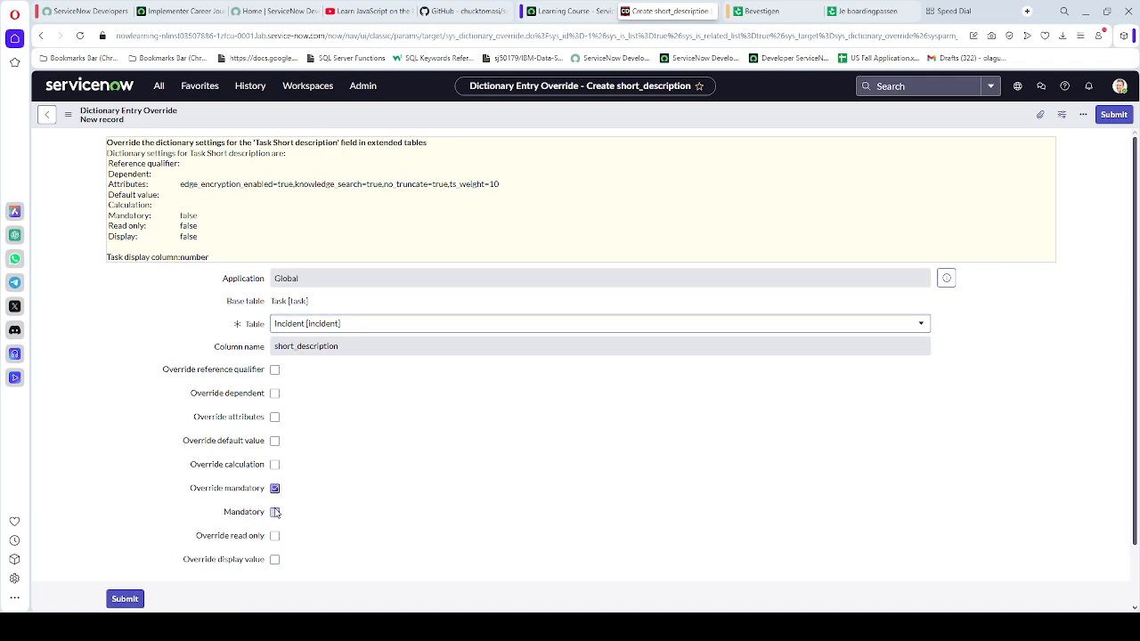
pyautogui.click(275, 513)
pyautogui.scroll(-2, 275, 512)
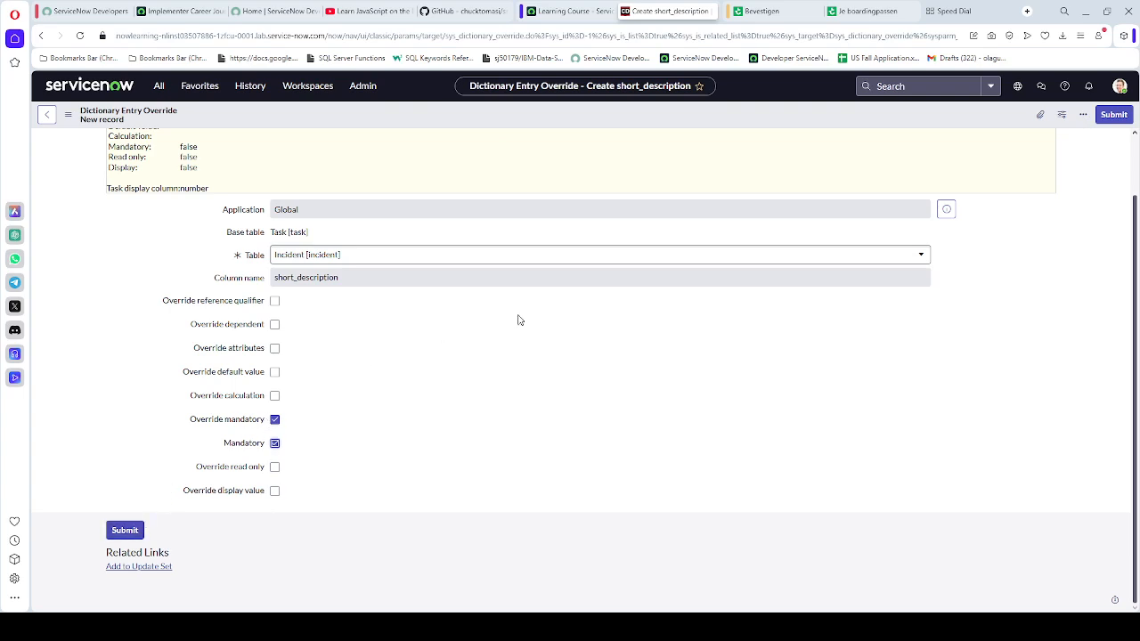
pyautogui.click(118, 531)
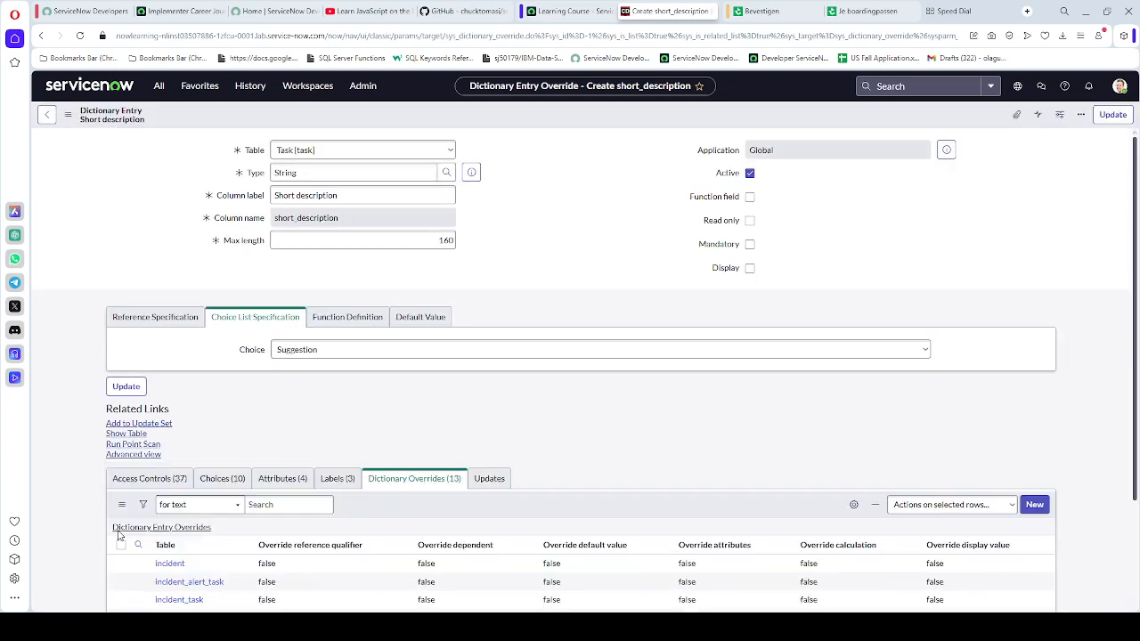
pyautogui.scroll(-2, 458, 501)
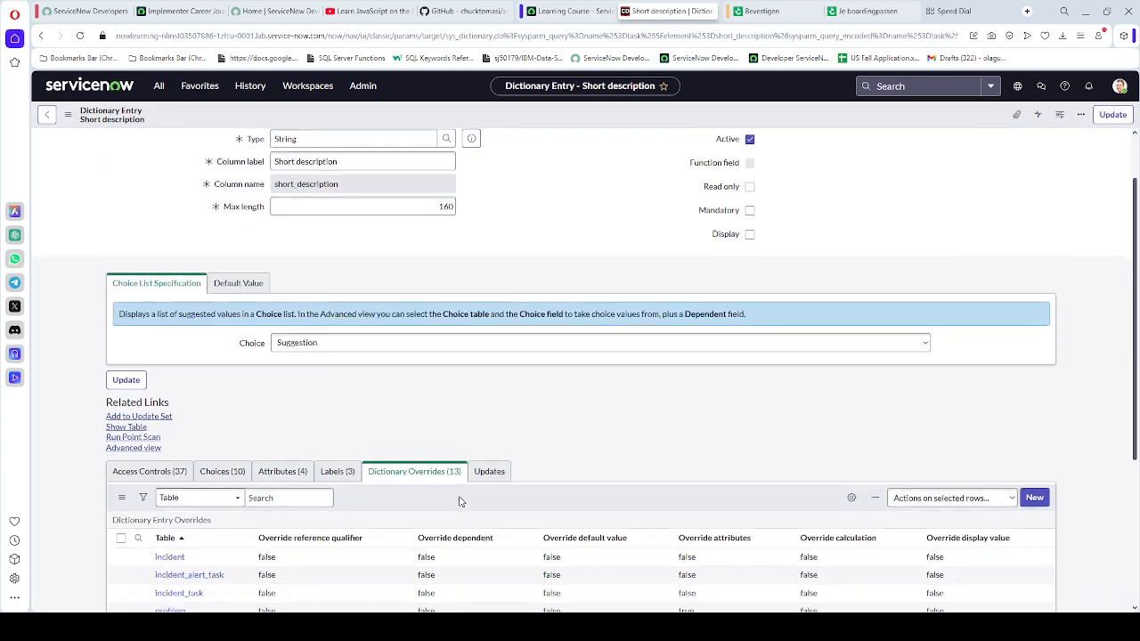
pyautogui.scroll(-2, 388, 533)
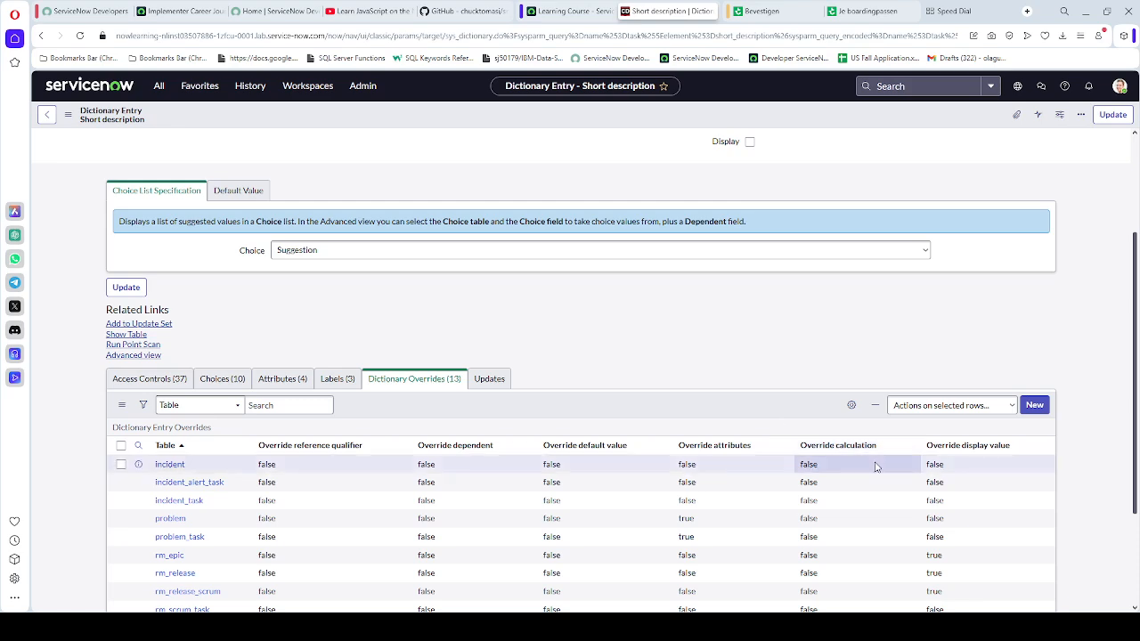
pyautogui.scroll(4, 615, 337)
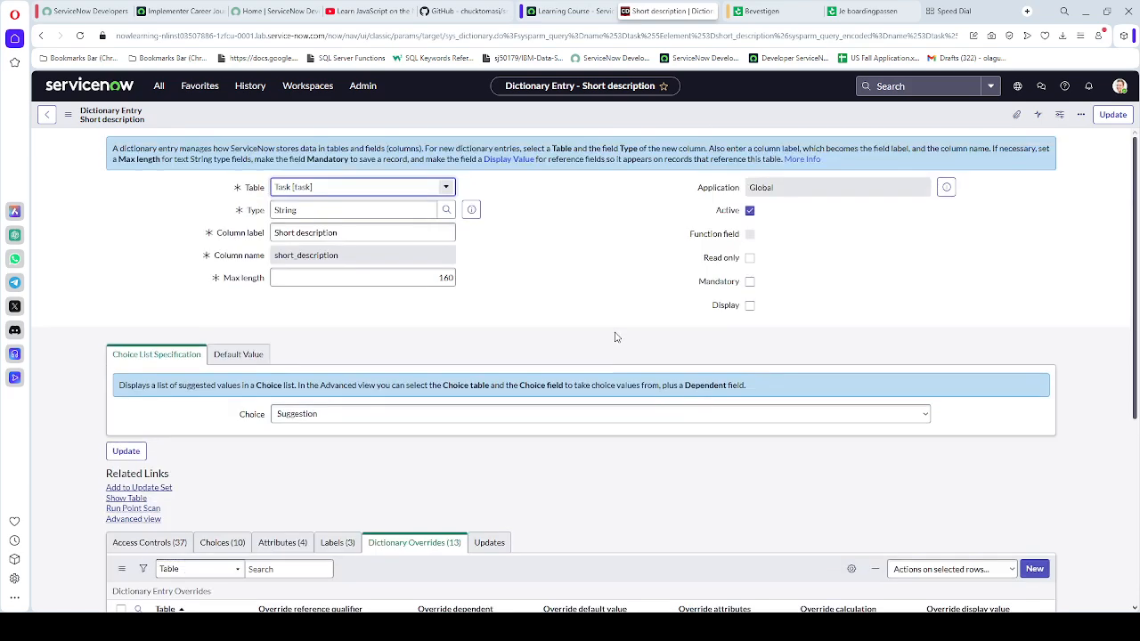
pyautogui.click(1121, 117)
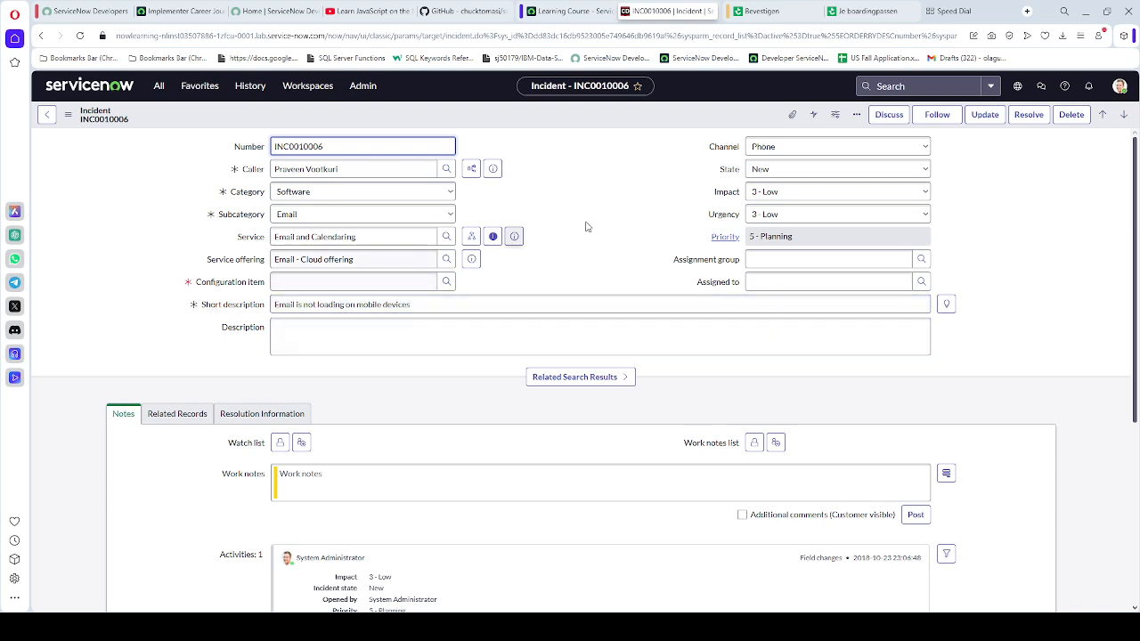
# - From the incident form, open the dictionary entry of the Assignment group field and its existing incident override
pyautogui.rightClick(701, 261)
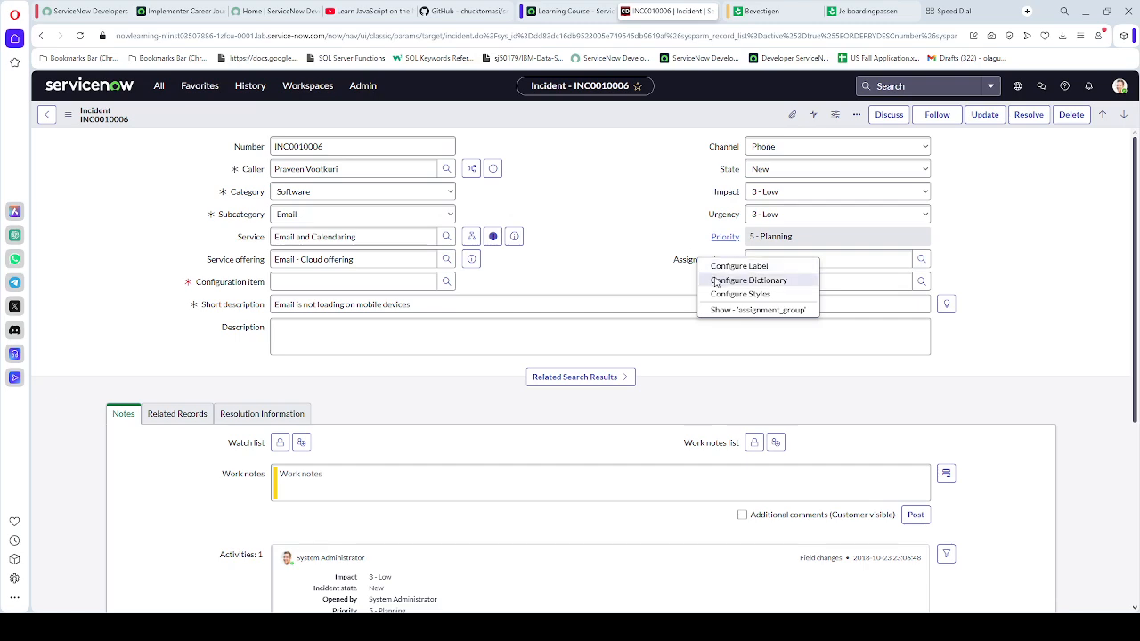
pyautogui.click(748, 281)
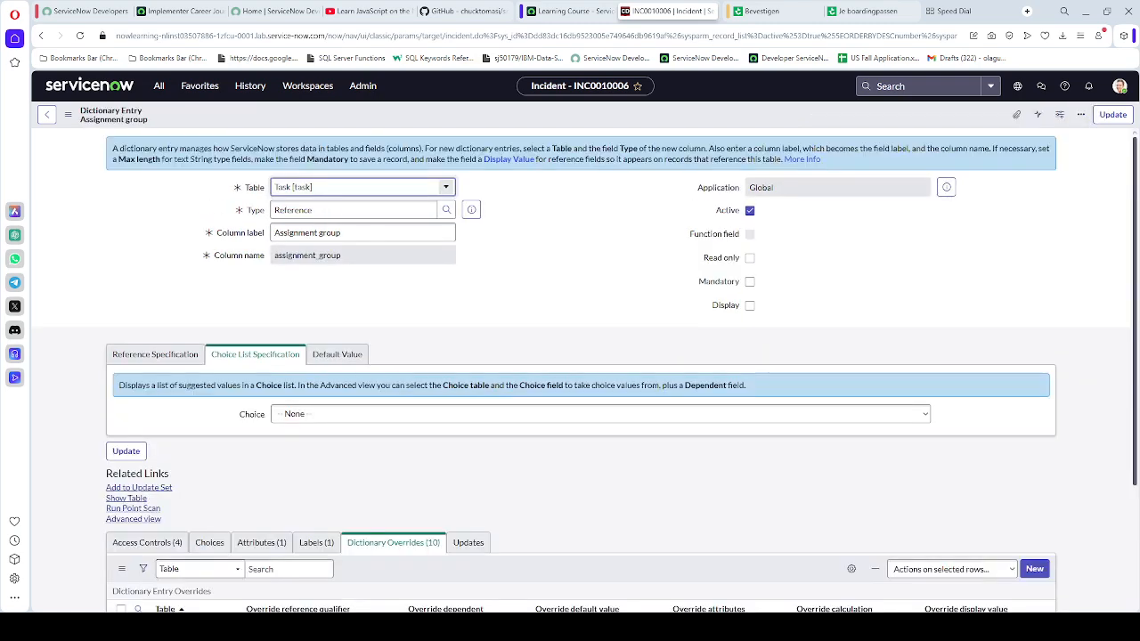
pyautogui.scroll(-2, 421, 453)
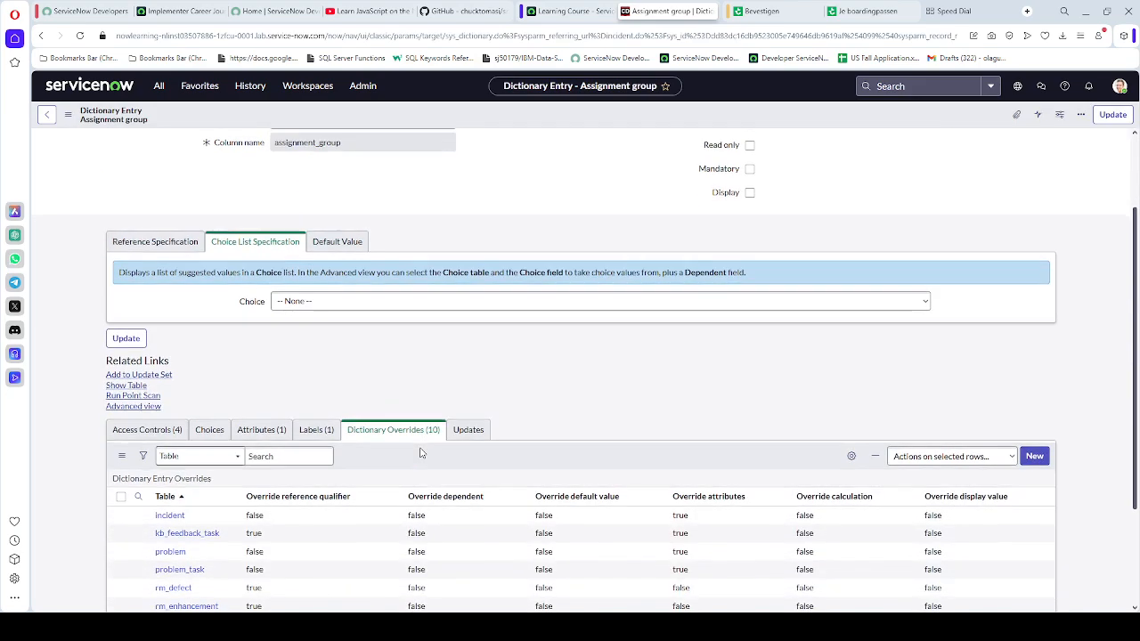
pyautogui.scroll(-2, 435, 367)
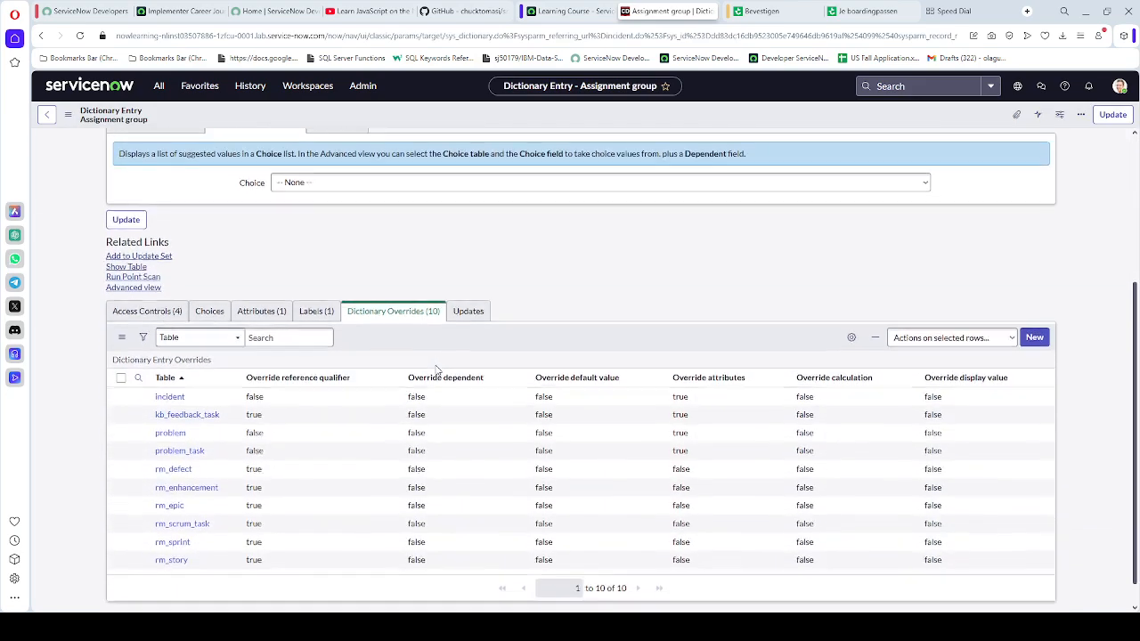
pyautogui.scroll(-1, 211, 488)
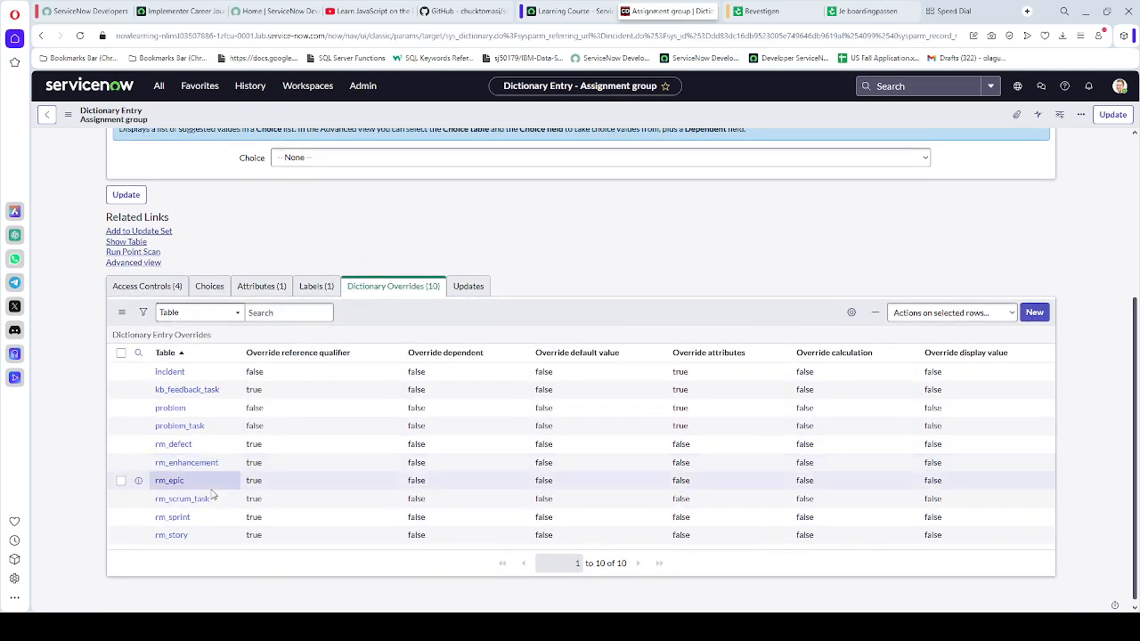
pyautogui.click(170, 372)
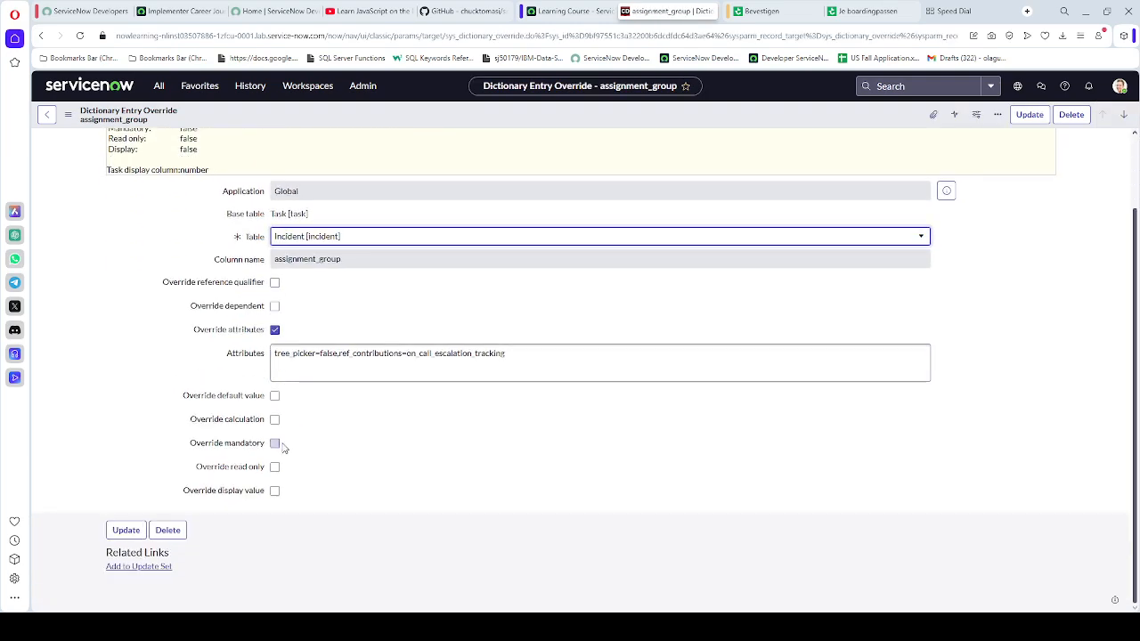
# - Enable Override mandatory and Mandatory in the incident override of Assignment group, and save both the override and the dictionary entry
pyautogui.click(275, 444)
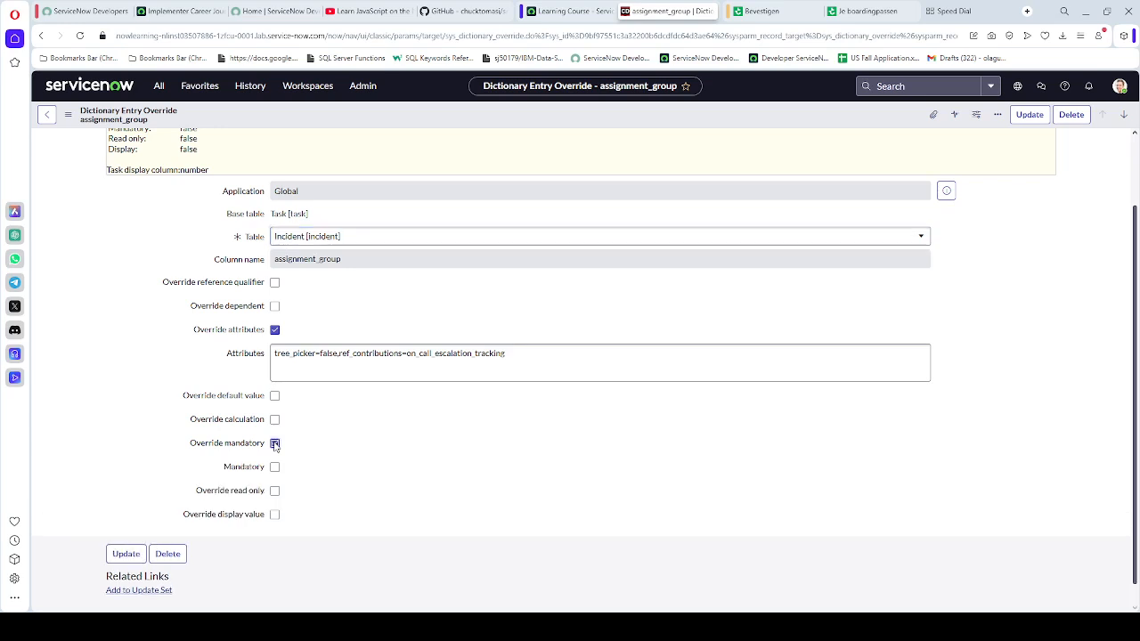
pyautogui.click(274, 467)
pyautogui.click(124, 555)
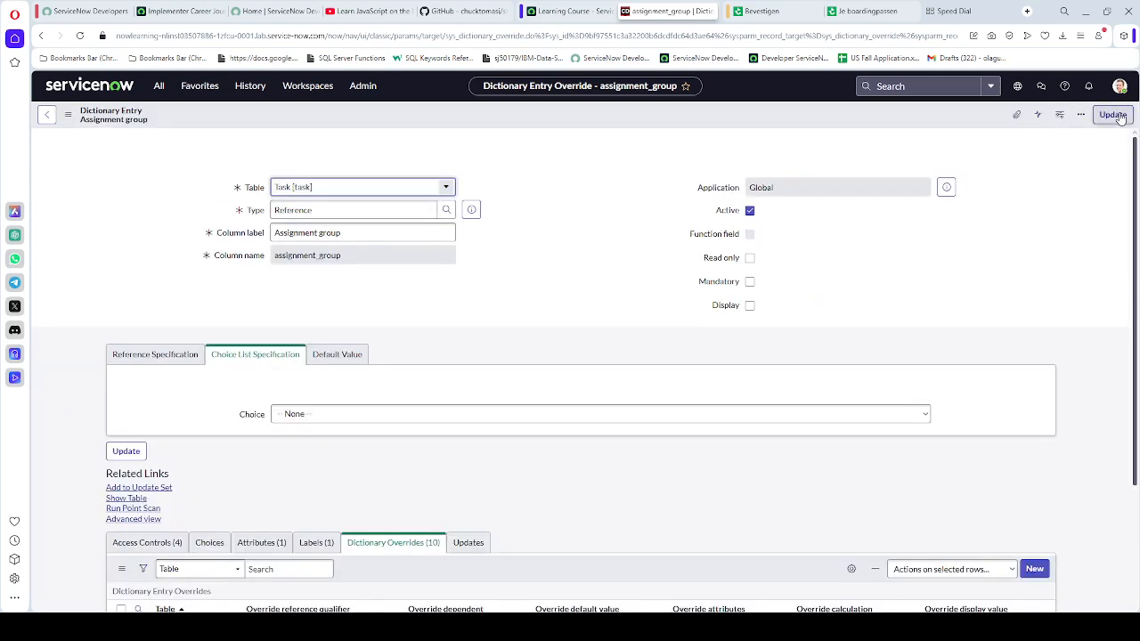
pyautogui.click(1117, 117)
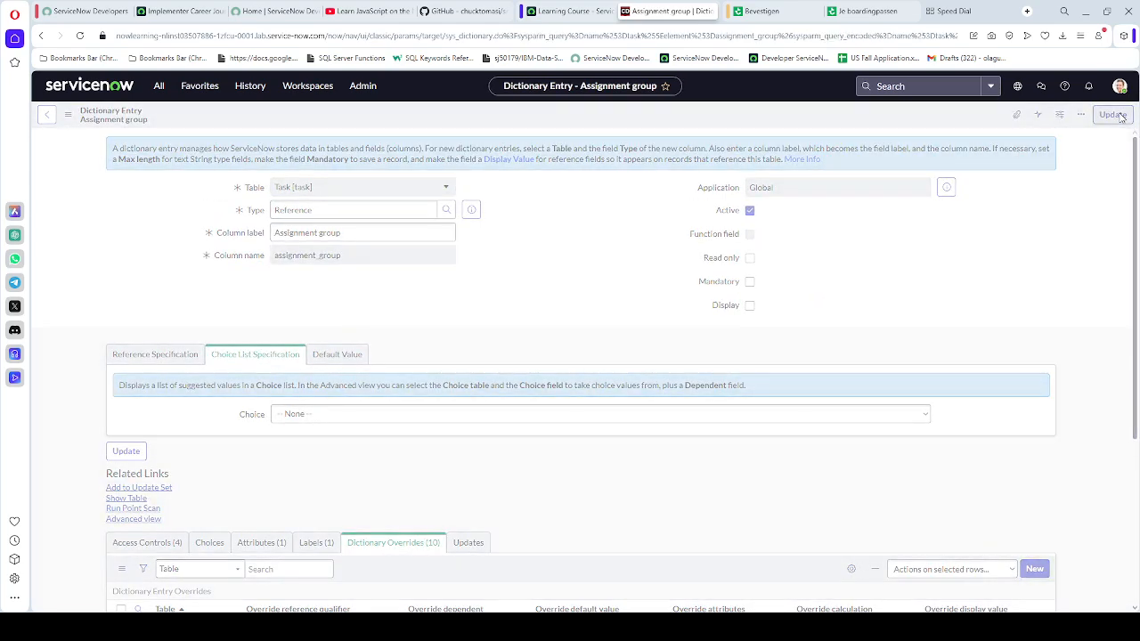
# - Review the course task's second requirement on the UI policy for the Assigned to field and its excluded states
pyautogui.click(577, 11)
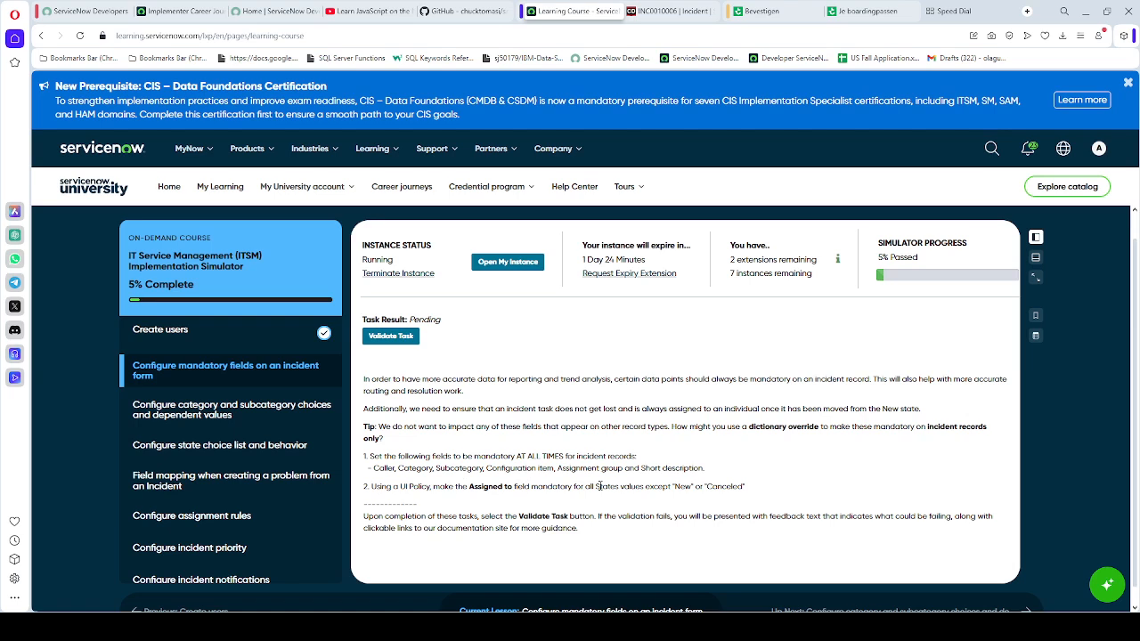
pyautogui.moveTo(594, 486); pyautogui.dragTo(740, 485)
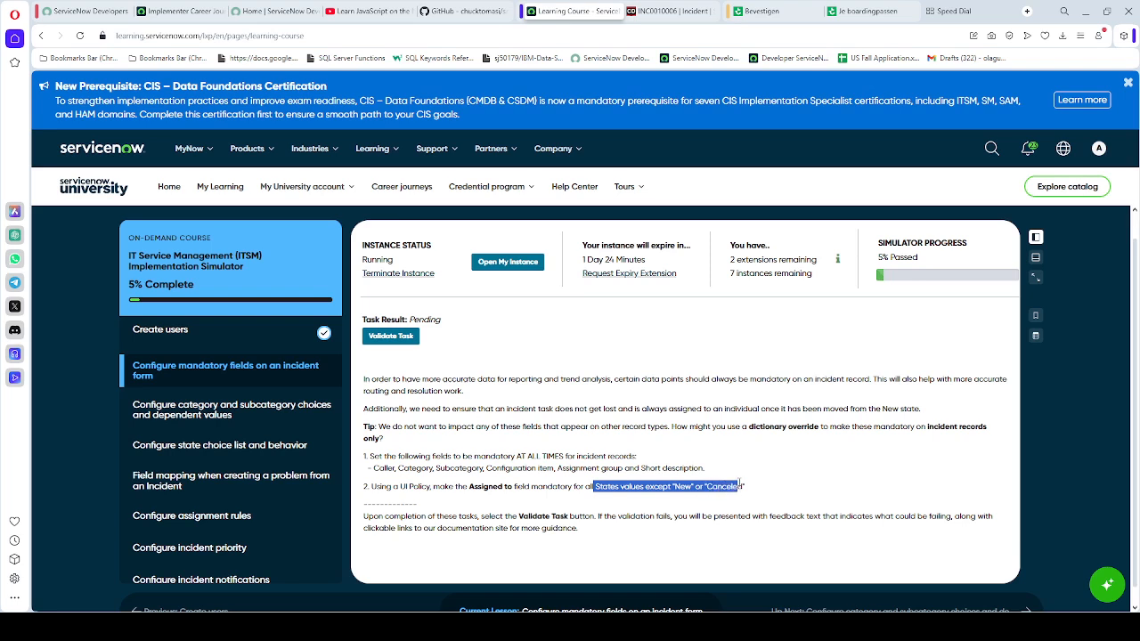
pyautogui.click(631, 487)
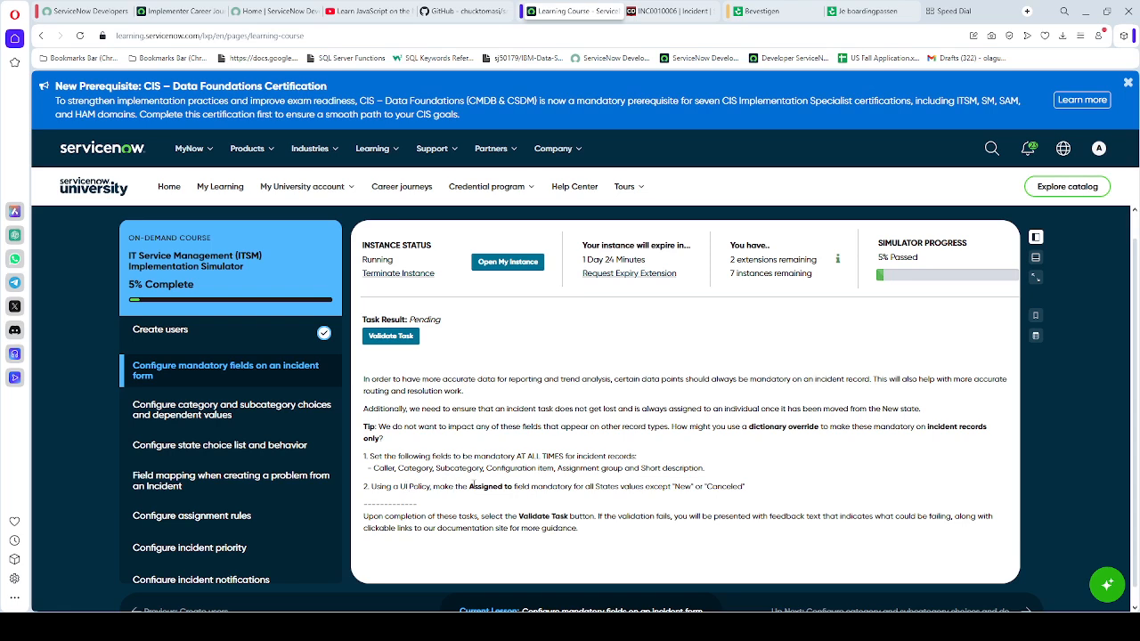
pyautogui.moveTo(470, 486); pyautogui.dragTo(710, 489)
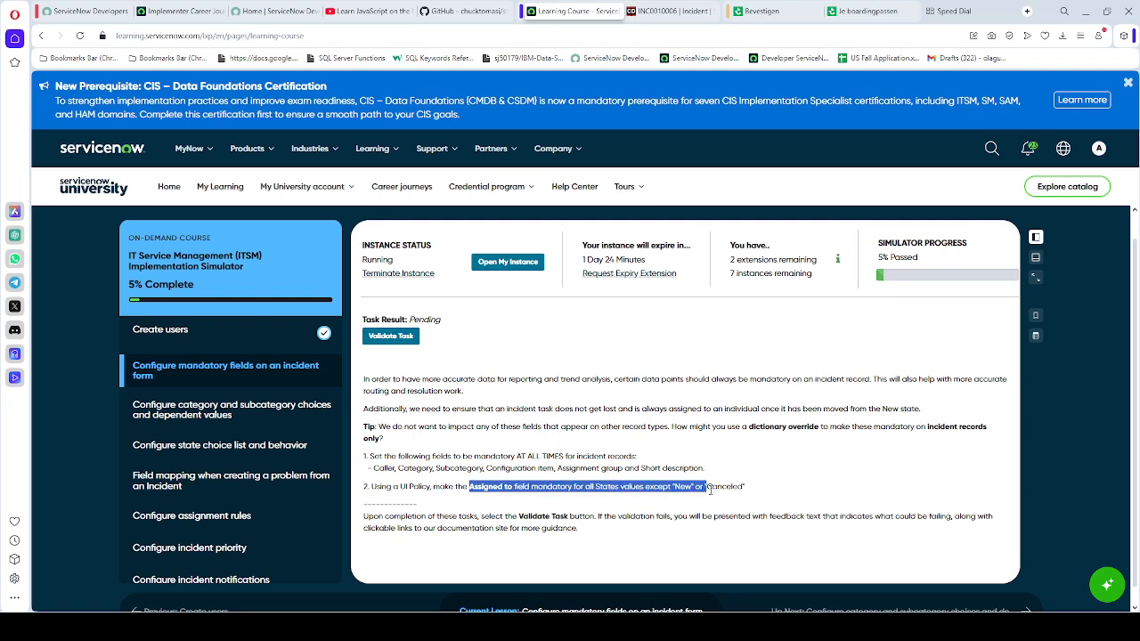
pyautogui.tripleClick(710, 489)
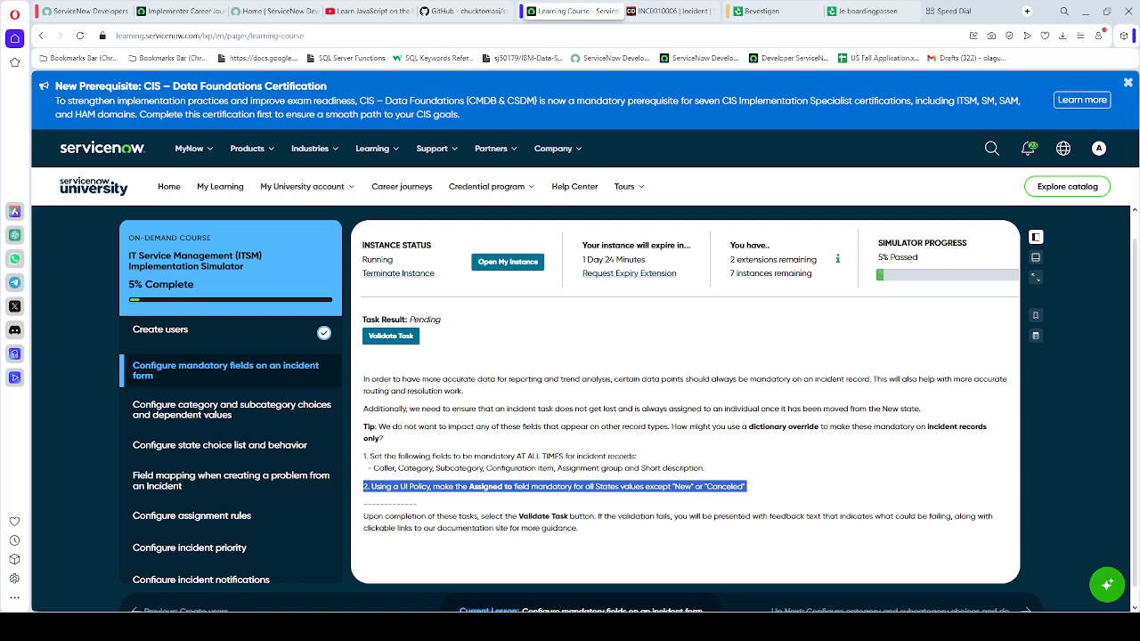
pyautogui.hotkey('alt', 'Tab')
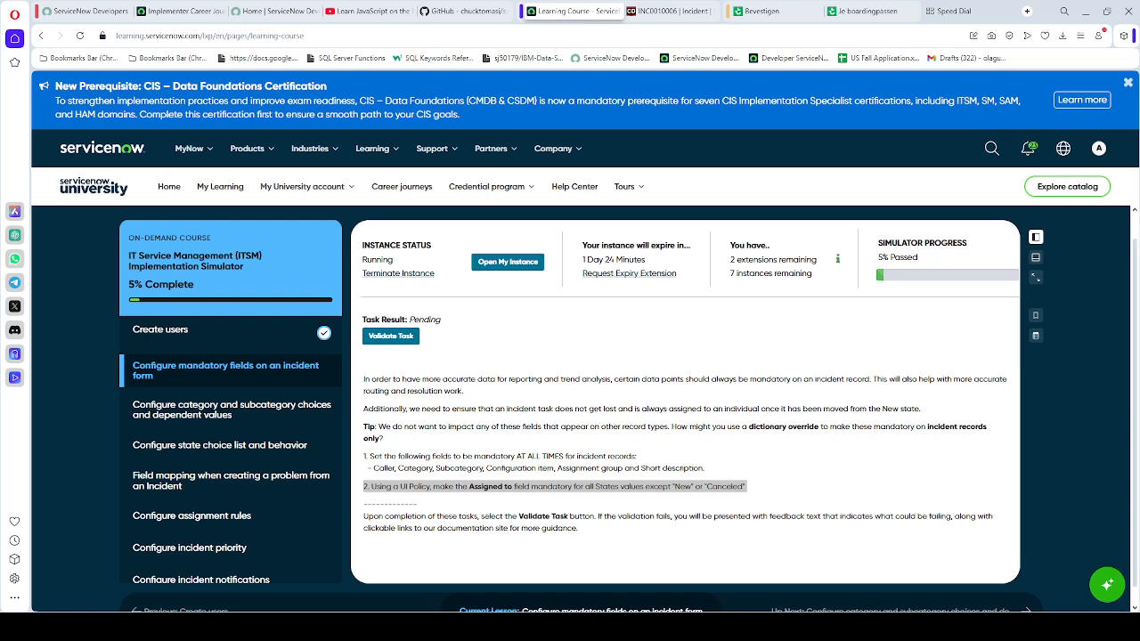
pyautogui.click(611, 386)
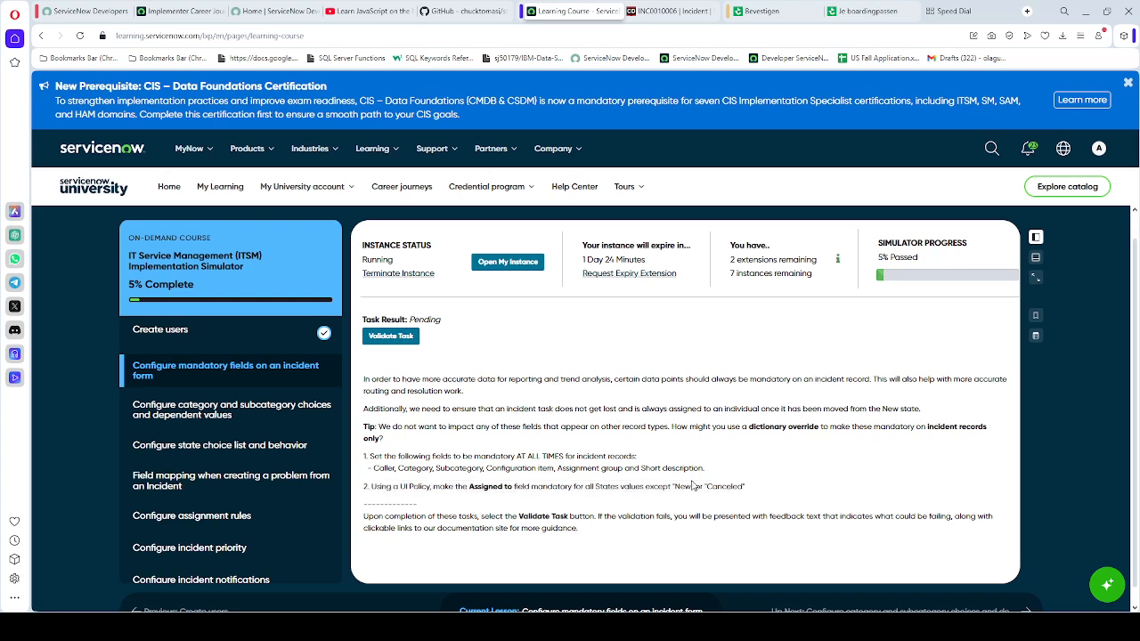
# - Bring up the list of UI policies configured for the incident form and return to the course task's instructions
pyautogui.click(664, 11)
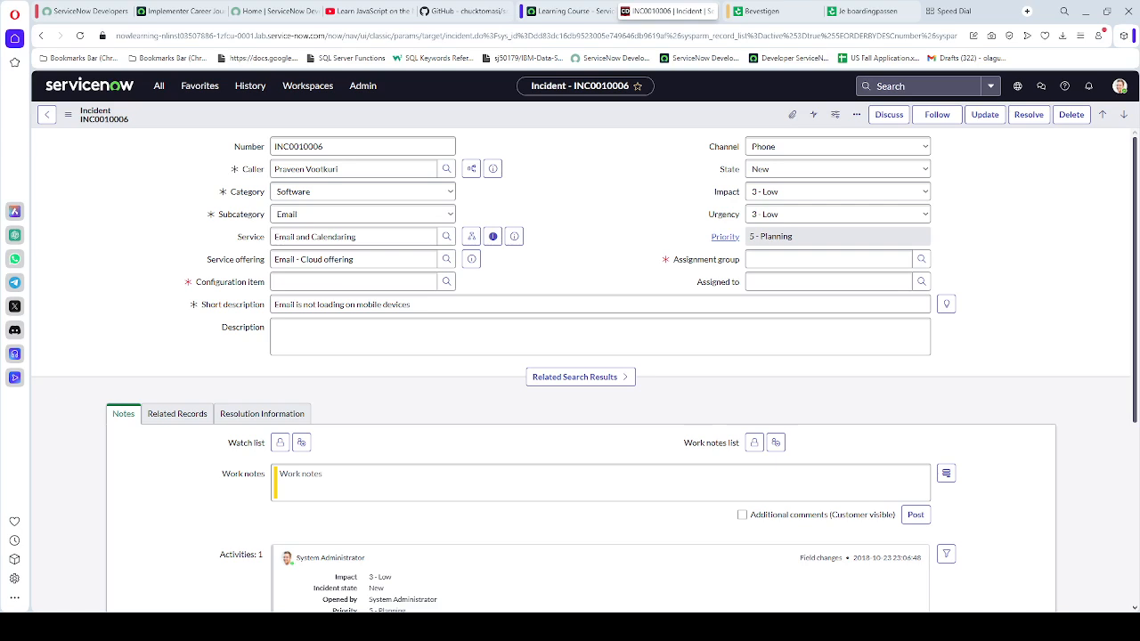
pyautogui.click(1067, 9)
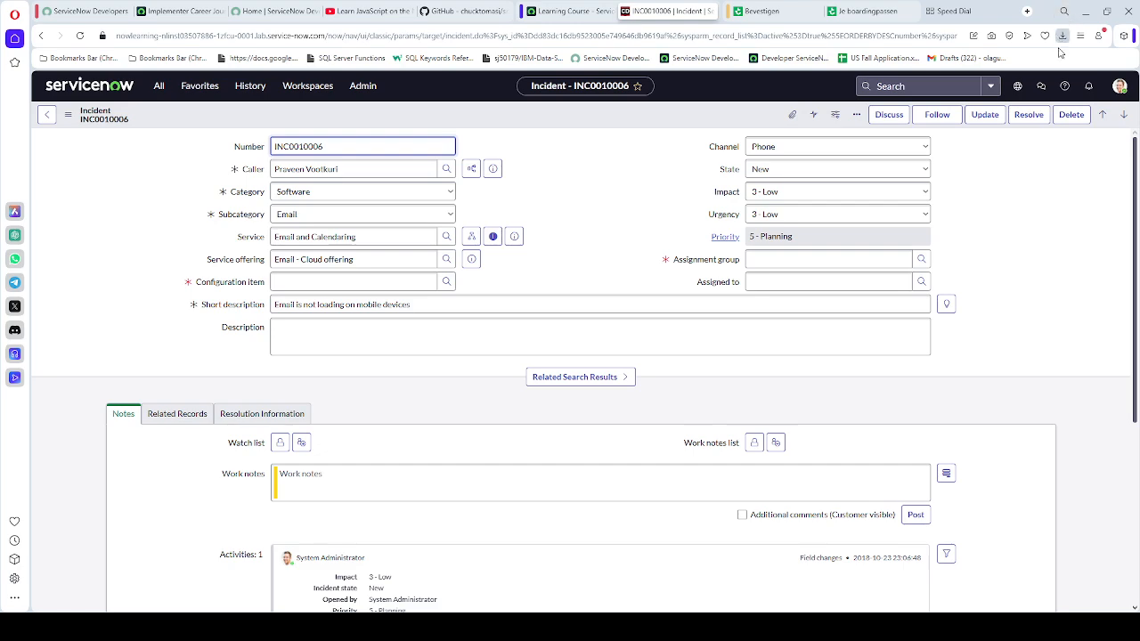
pyautogui.rightClick(488, 119)
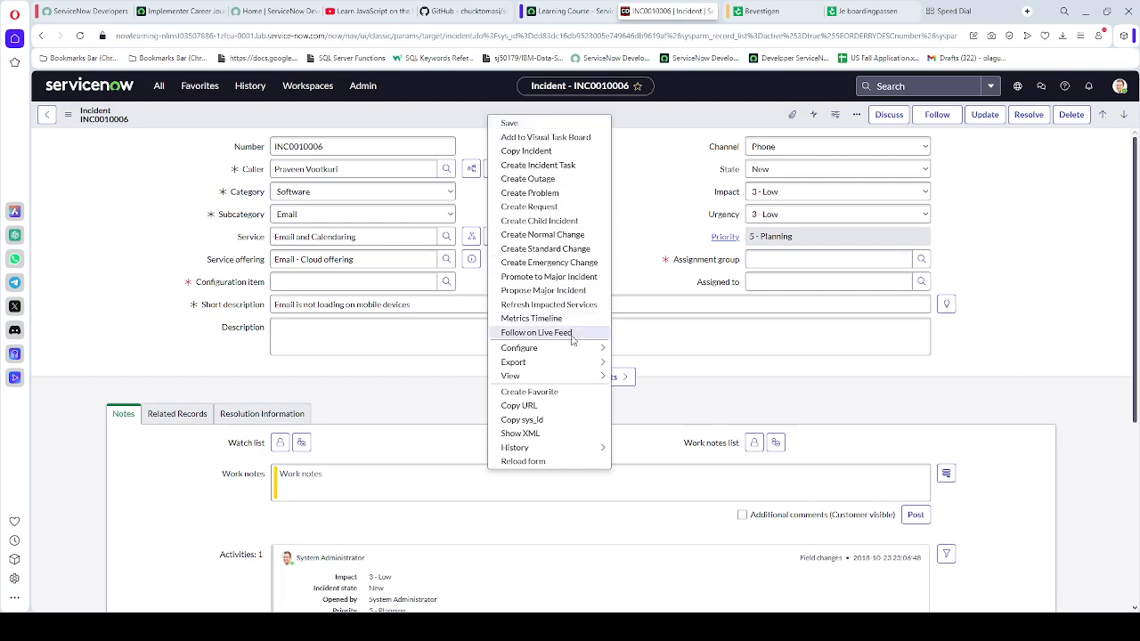
pyautogui.moveTo(574, 354)
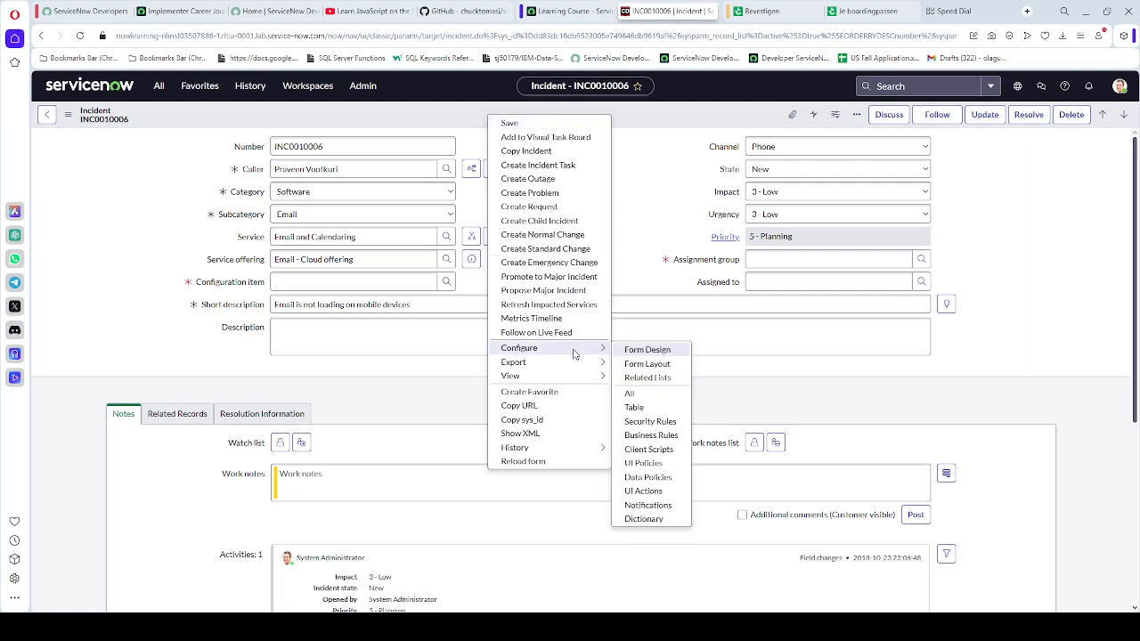
pyautogui.click(650, 466)
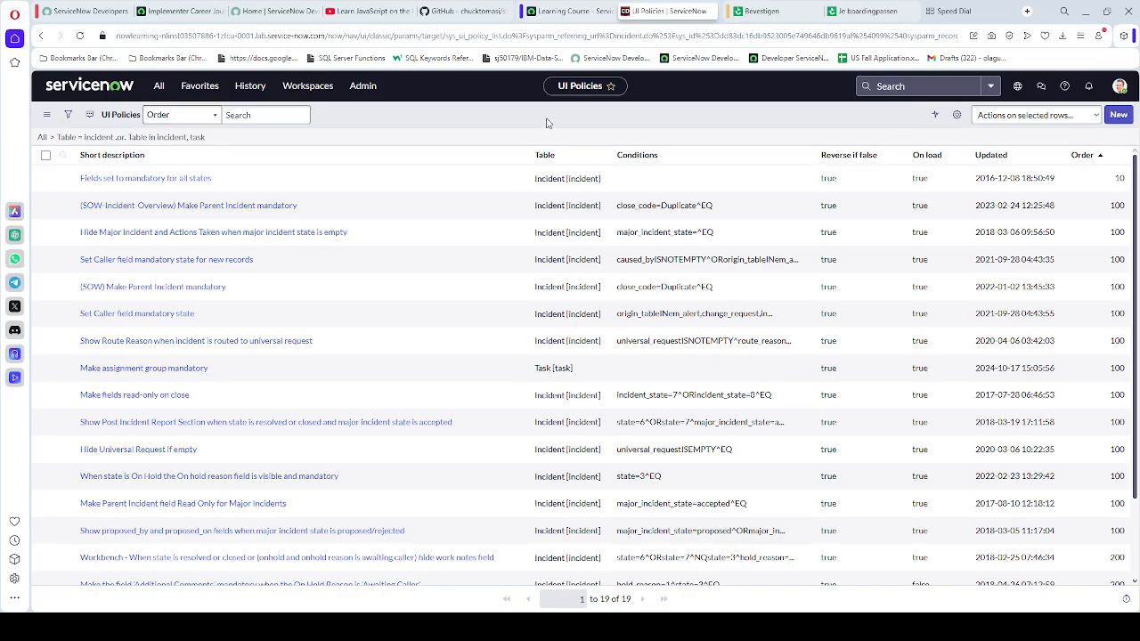
pyautogui.click(580, 11)
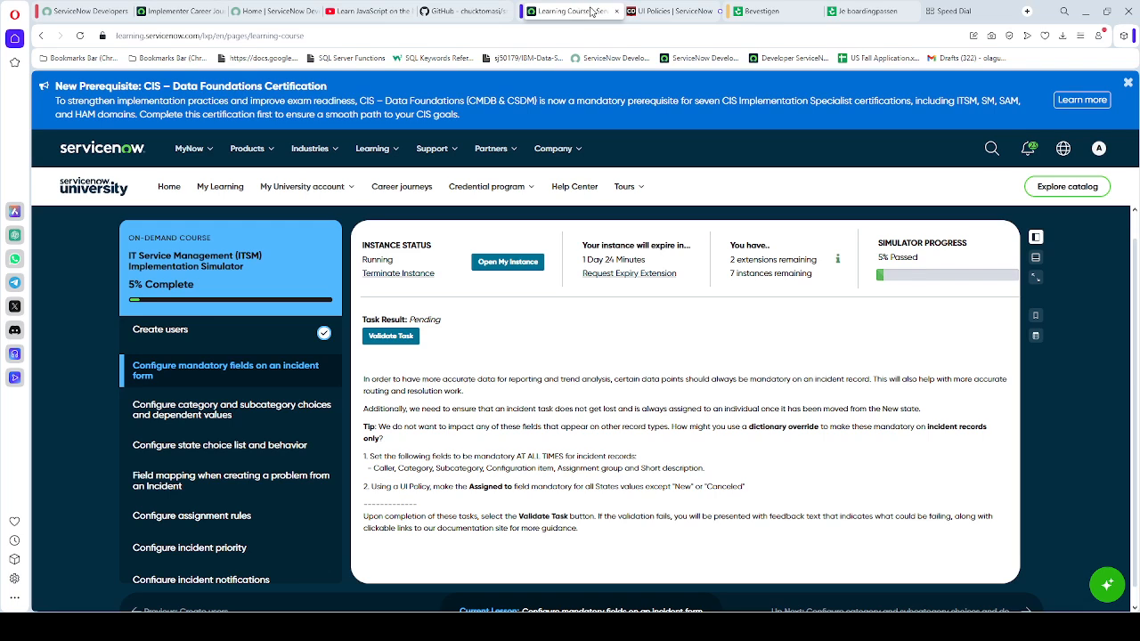
# - Create a UI policy on the Incident table with short description "Assigned to - Mandatory except New or Cancelled" and save it
pyautogui.click(649, 12)
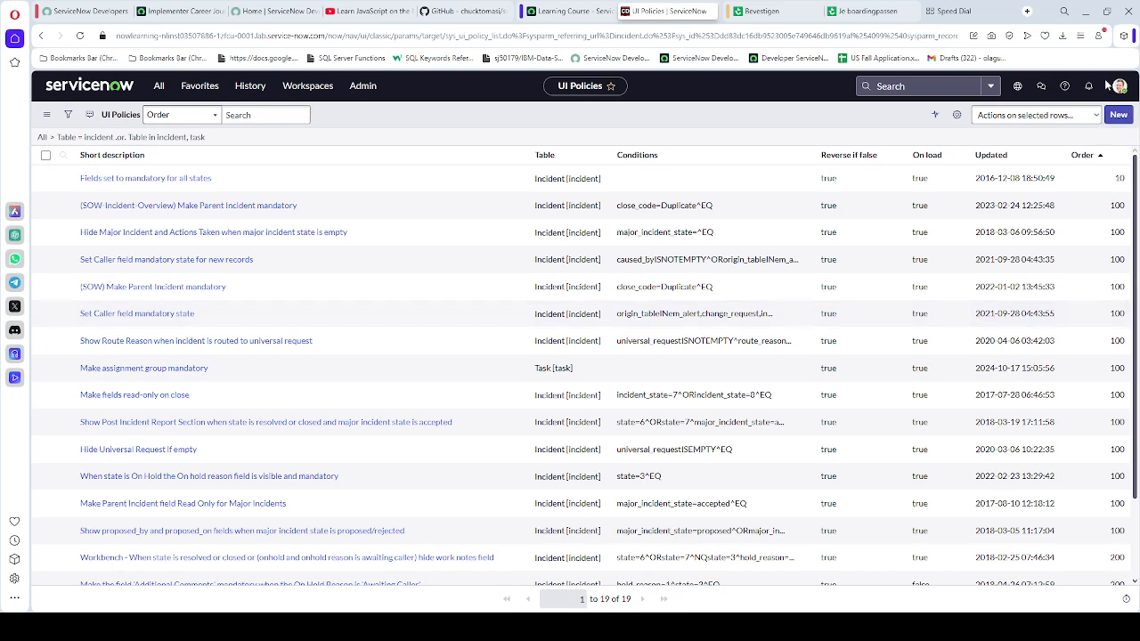
pyautogui.click(1120, 122)
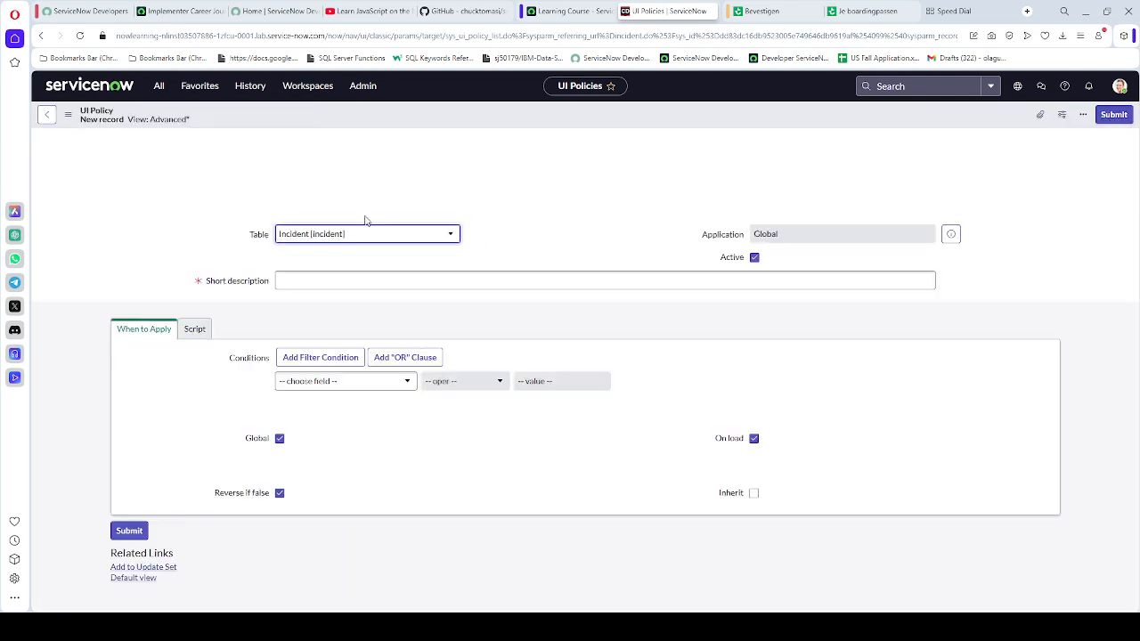
pyautogui.click(322, 283)
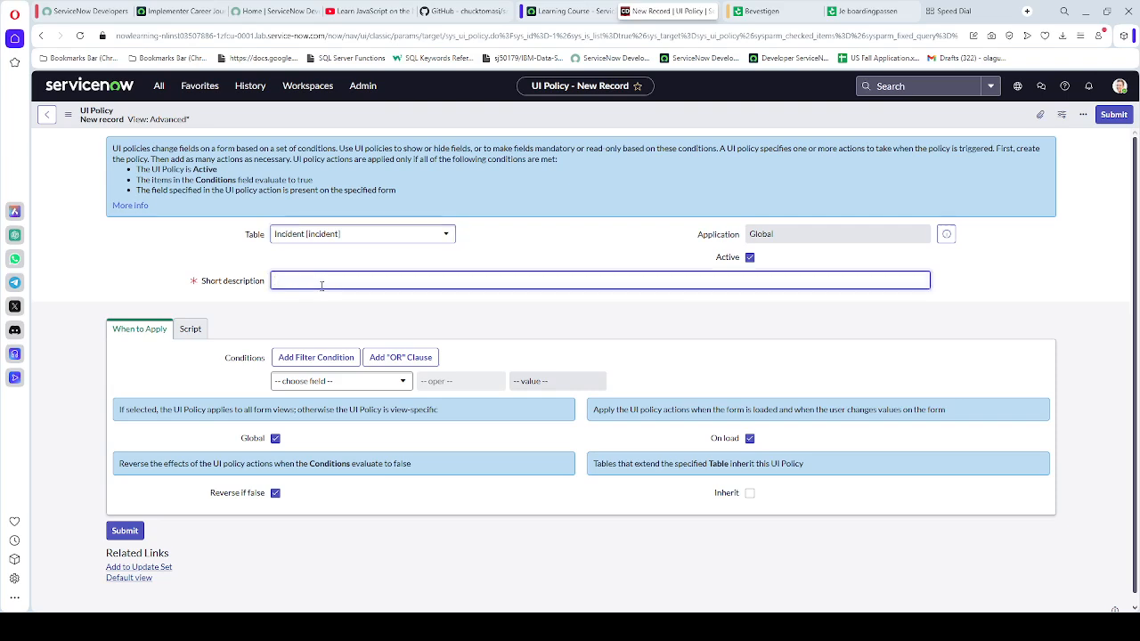
pyautogui.write('Assigned to - Mandatory except New or Cancelled')
pyautogui.rightClick(303, 117)
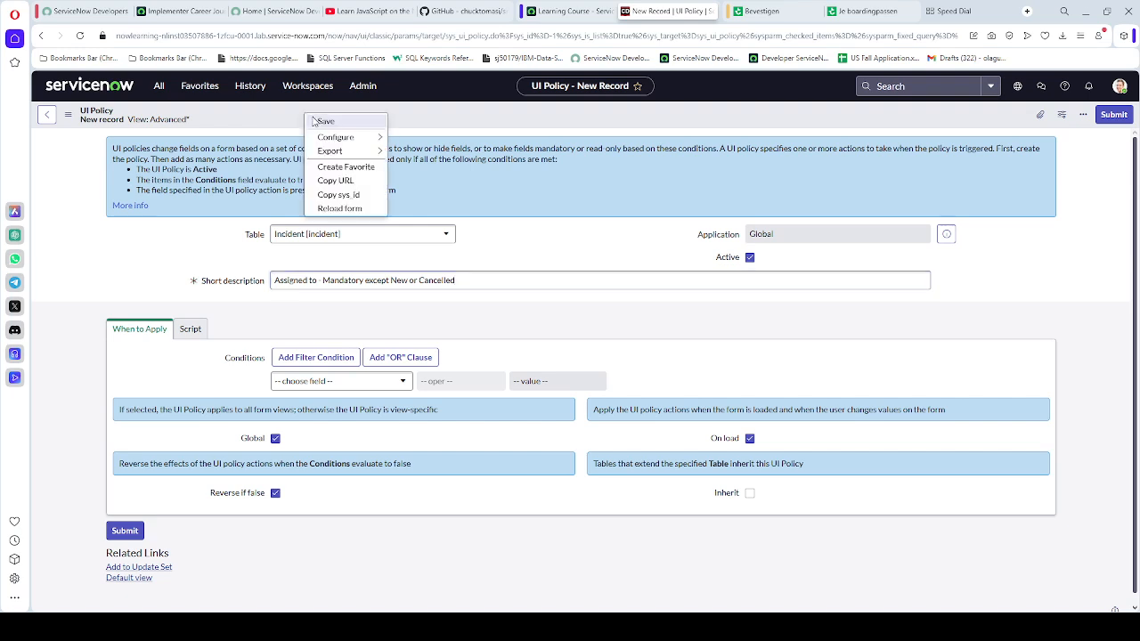
pyautogui.click(313, 120)
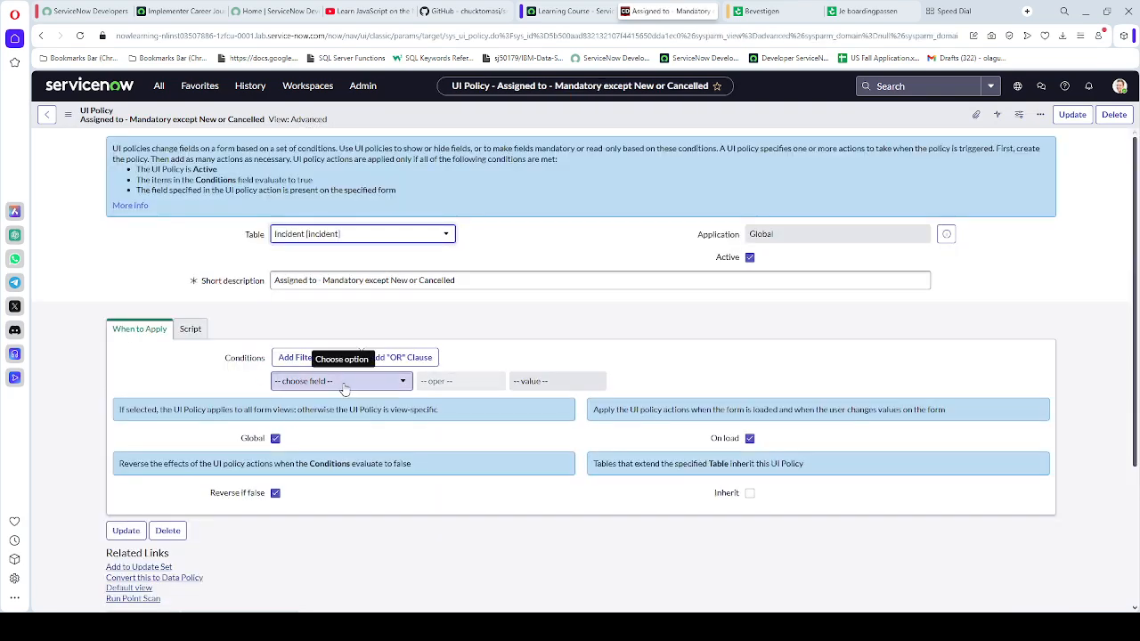
# - Set up the UI policy's condition on the State field with the operator "is not one of"
pyautogui.click(344, 383)
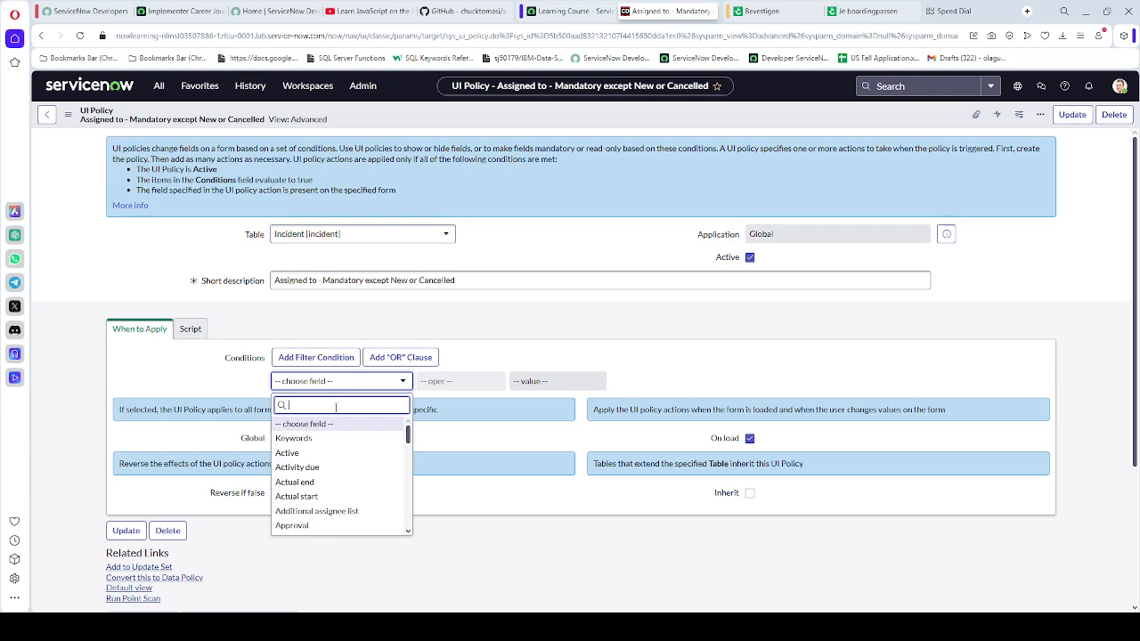
pyautogui.write('state')
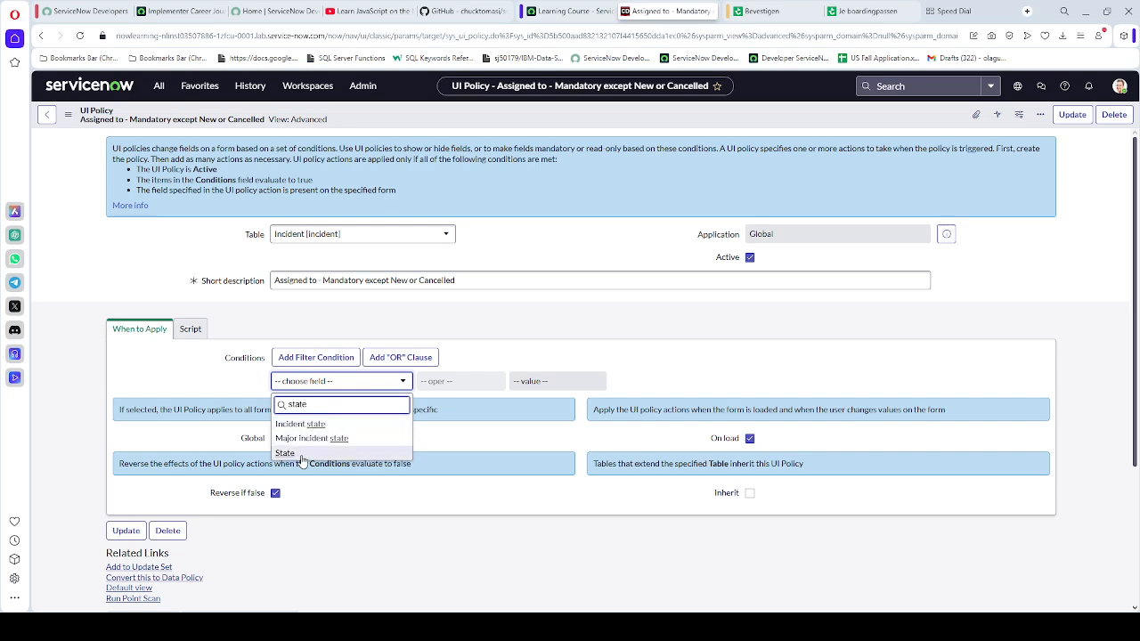
pyautogui.click(308, 455)
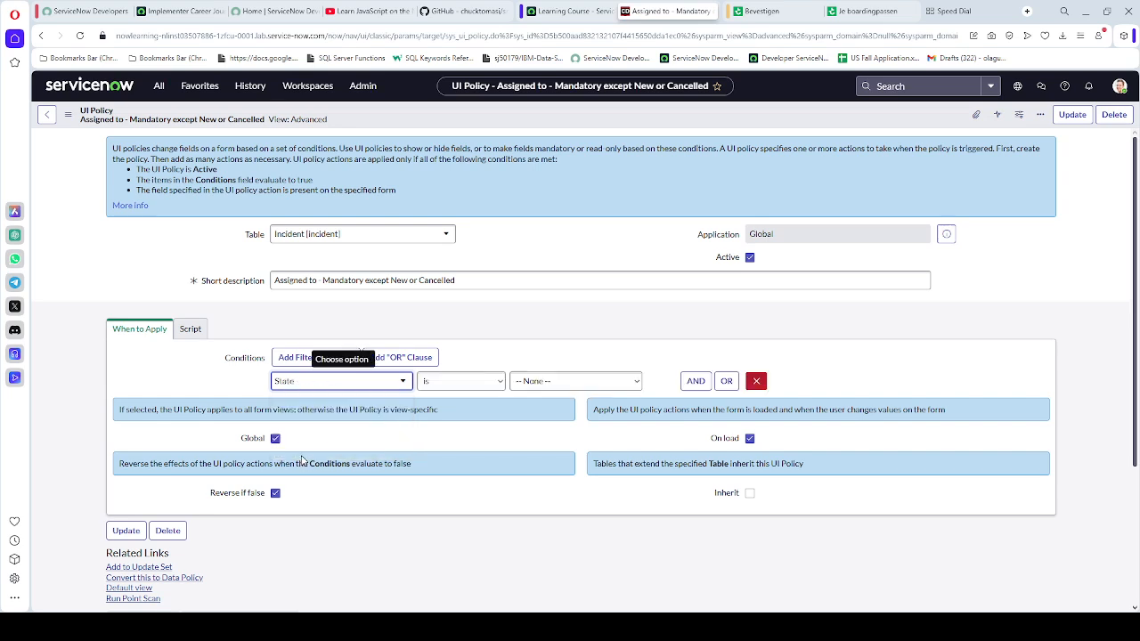
pyautogui.click(478, 390)
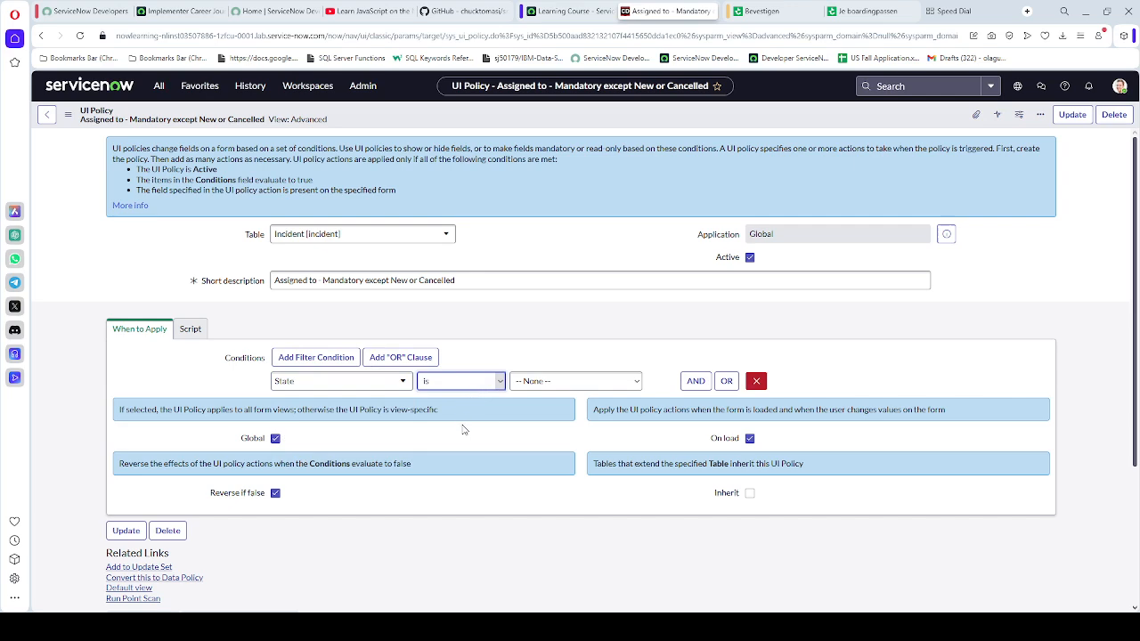
pyautogui.click(462, 430)
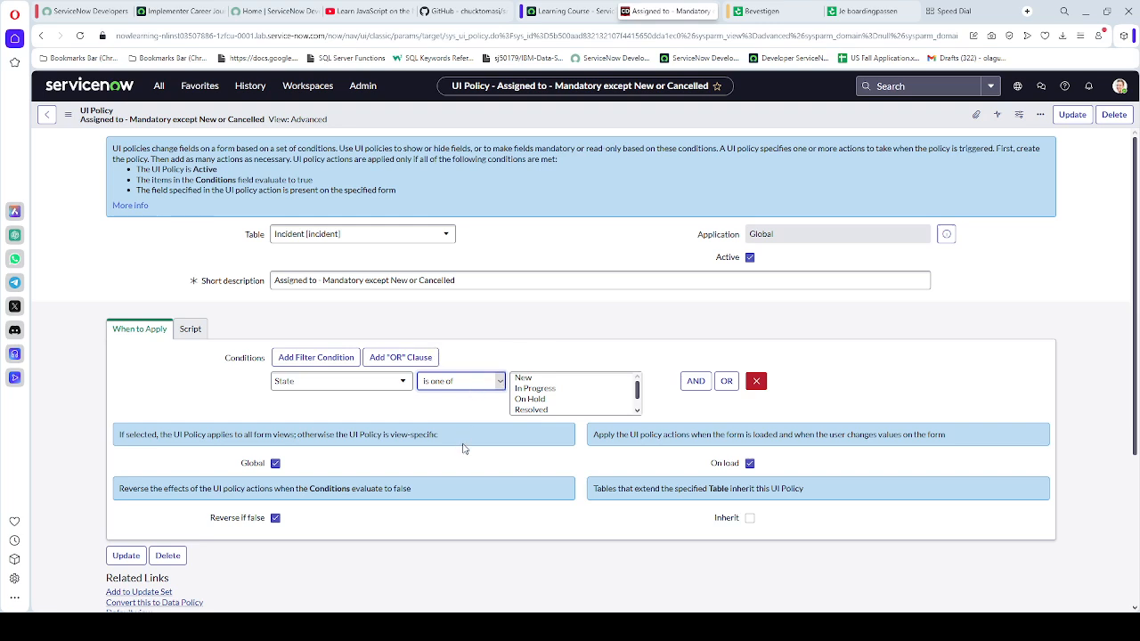
pyautogui.press('Down')
# - Select New and Canceled as the State condition's excluded values, following the course task, and save the UI policy
pyautogui.click(576, 14)
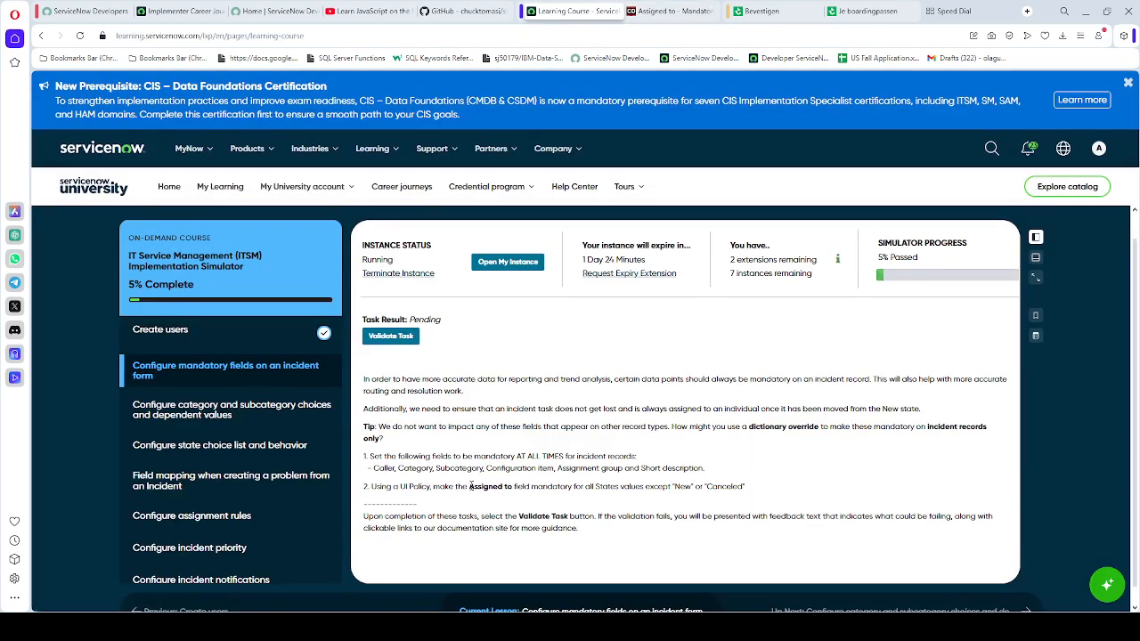
pyautogui.moveTo(469, 488); pyautogui.dragTo(753, 488)
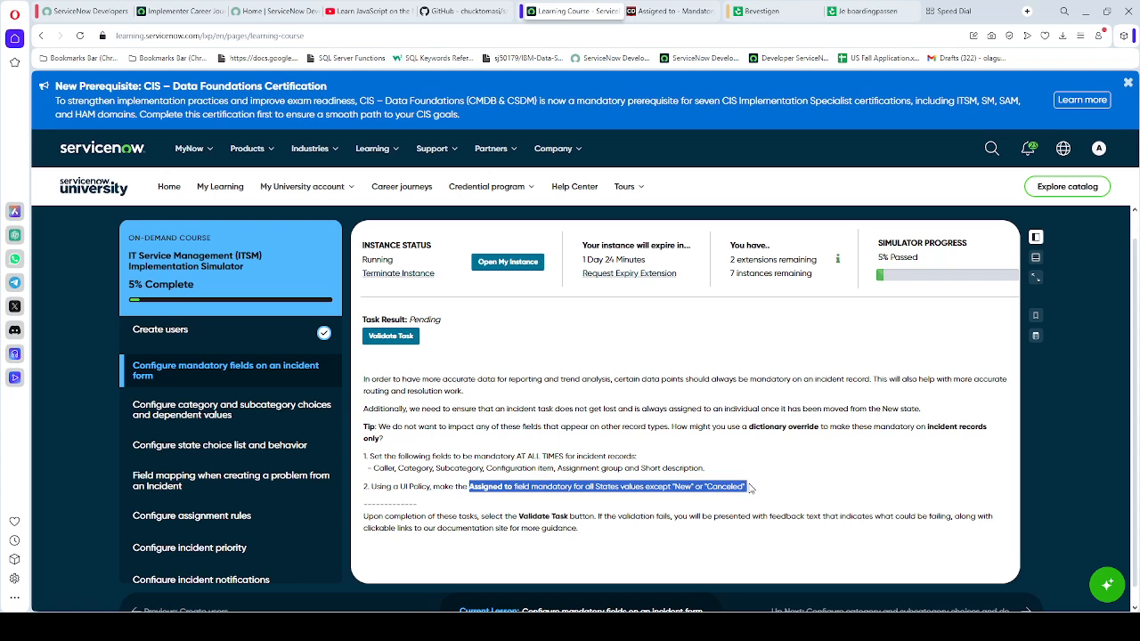
pyautogui.click(674, 10)
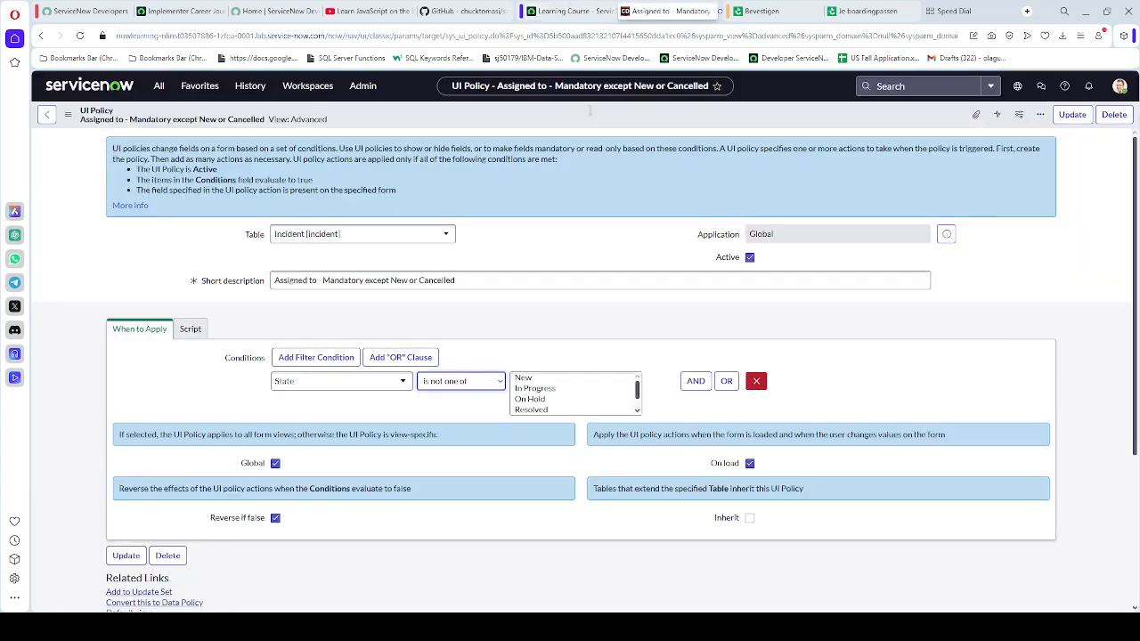
pyautogui.click(537, 383)
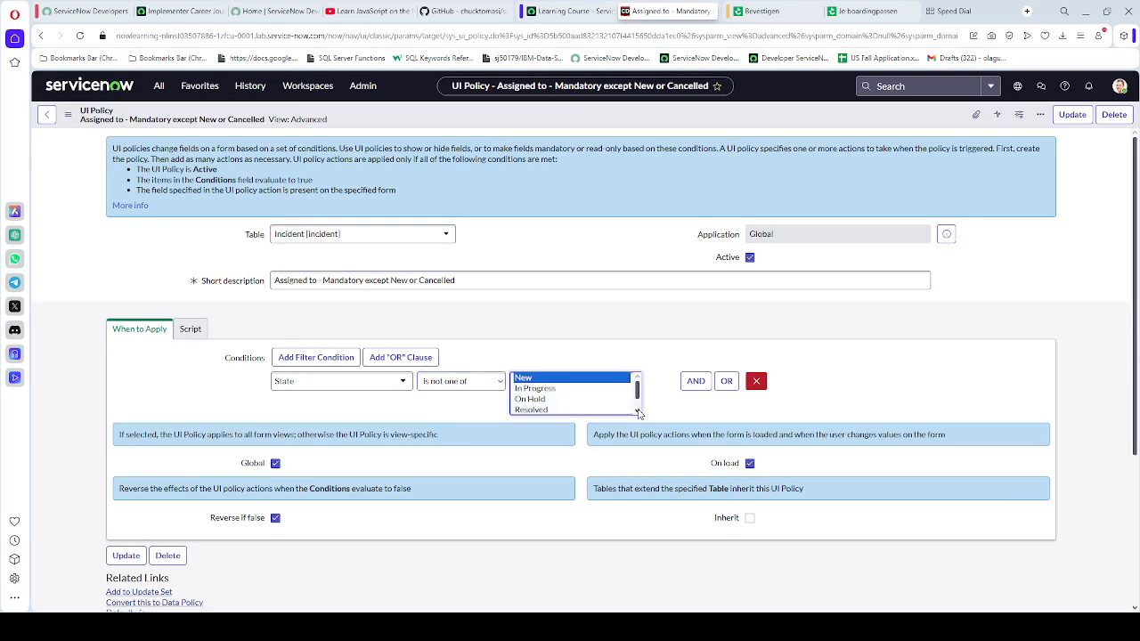
pyautogui.scroll(-2, 634, 410)
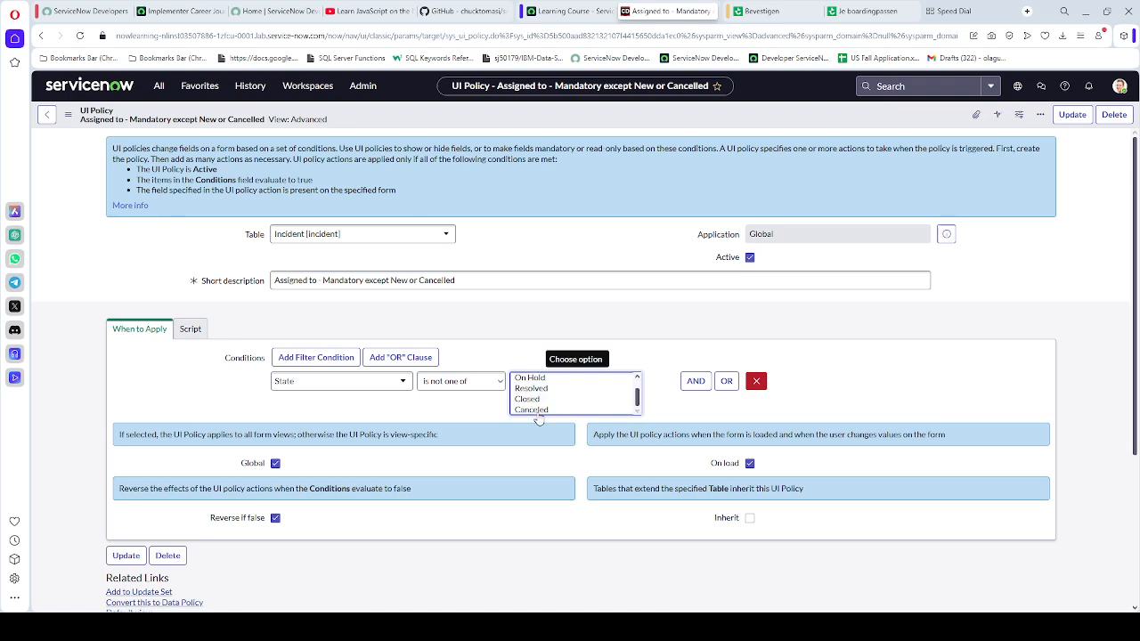
pyautogui.keyDown('ctrl'); pyautogui.click(537, 409); pyautogui.keyUp('ctrl')
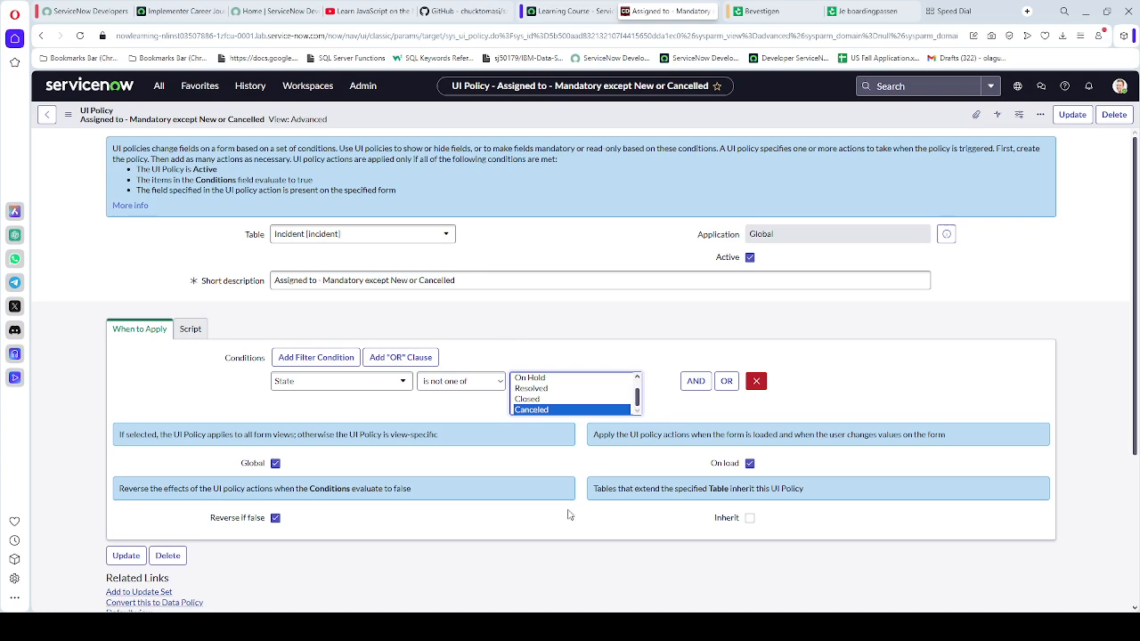
pyautogui.click(437, 125)
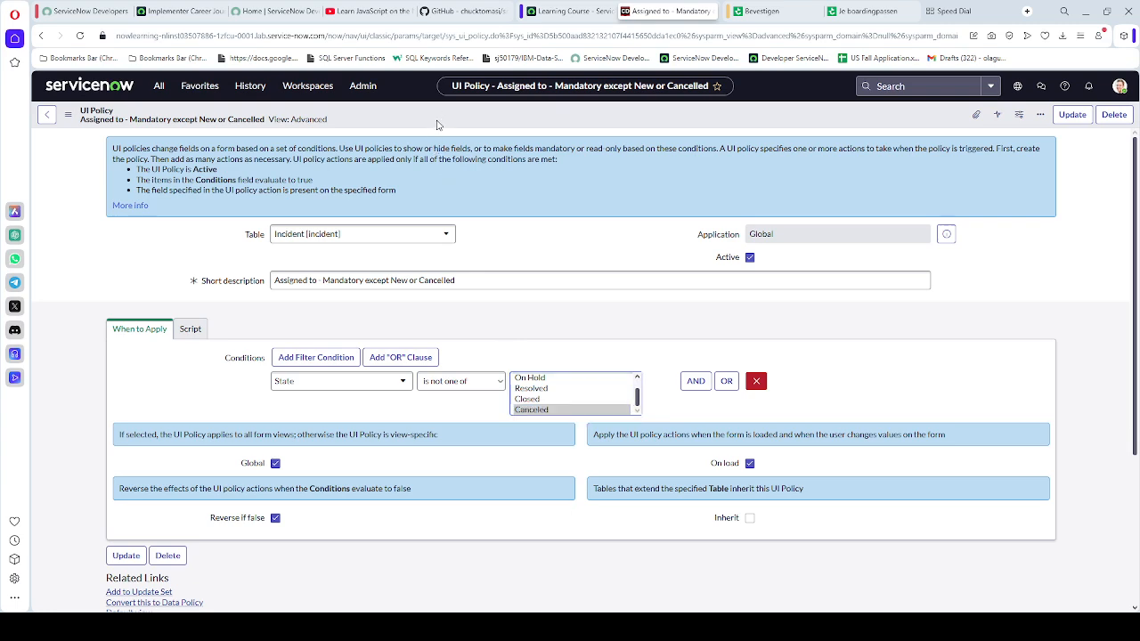
pyautogui.rightClick(438, 125)
pyautogui.click(438, 124)
pyautogui.rightClick(442, 121)
pyautogui.click(462, 128)
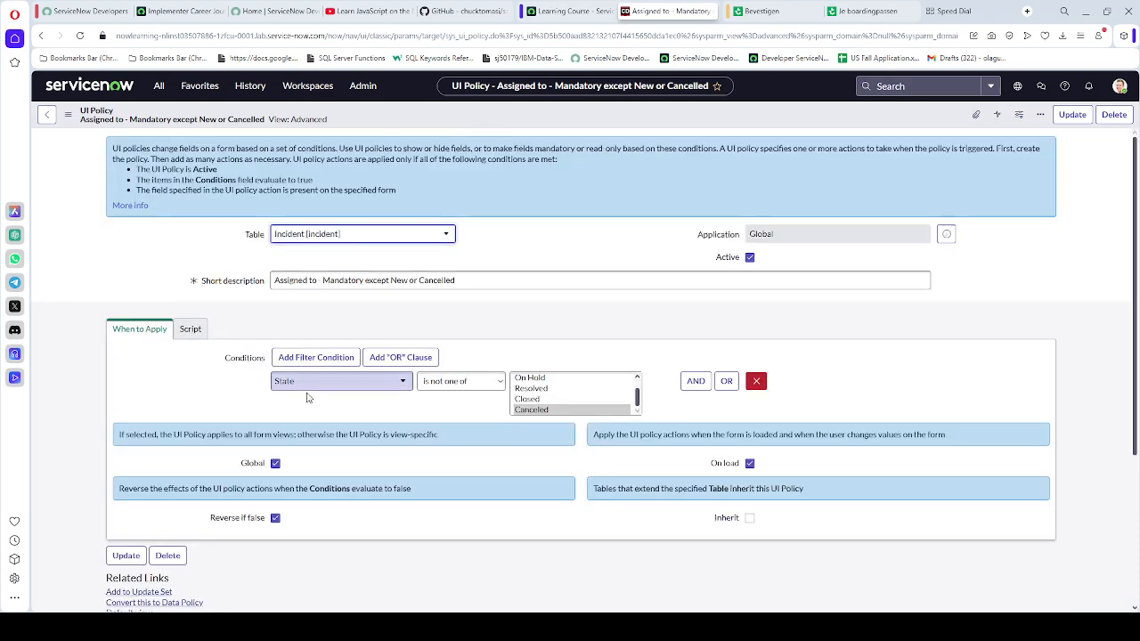
# - Add a UI policy action for the Assigned to field with Mandatory set to True and check it in the policy's actions
pyautogui.scroll(-3, 474, 482)
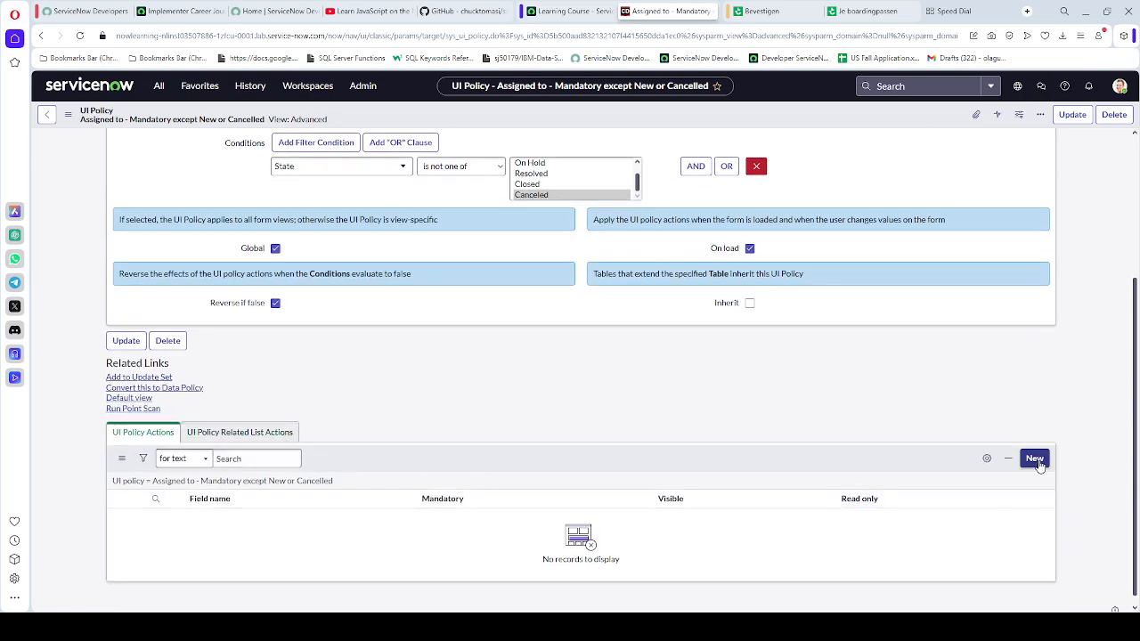
pyautogui.click(1036, 459)
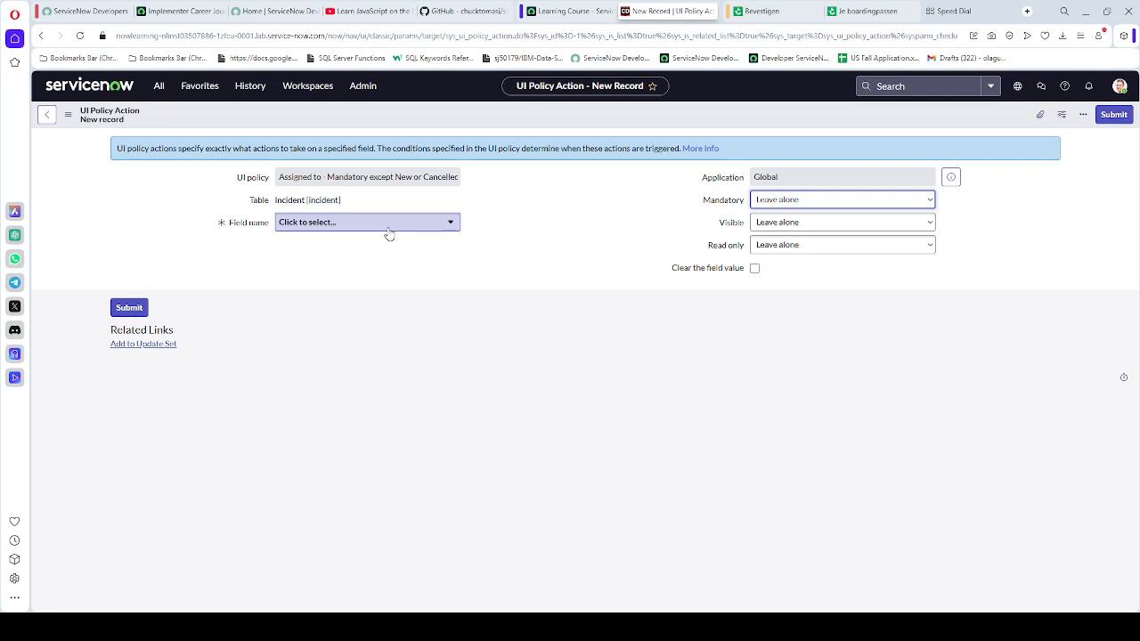
pyautogui.click(388, 231)
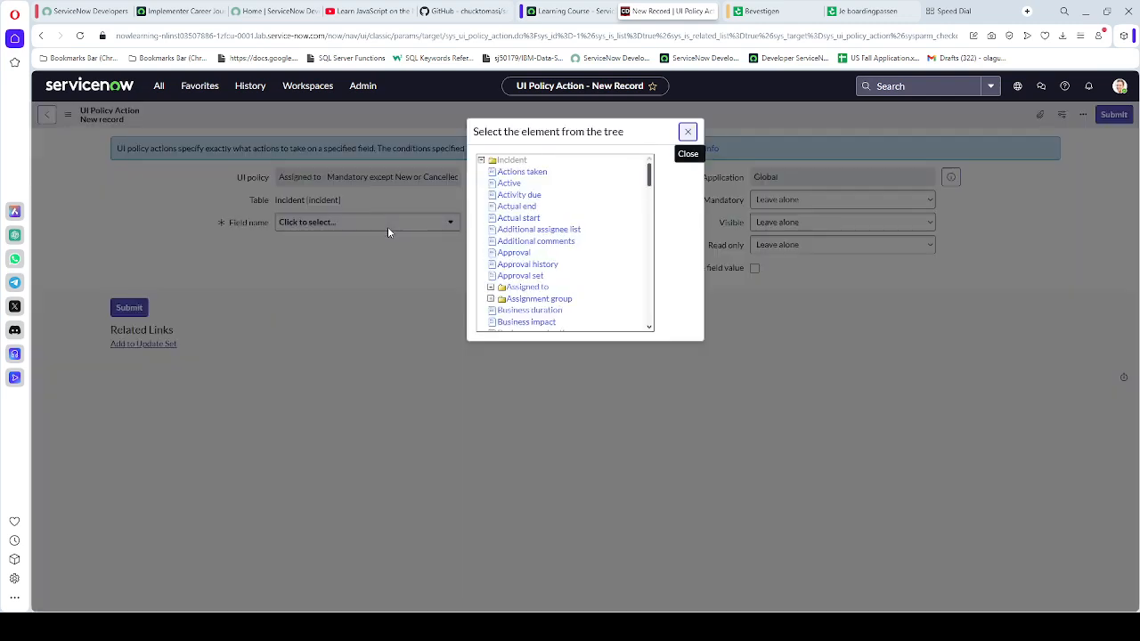
pyautogui.click(530, 288)
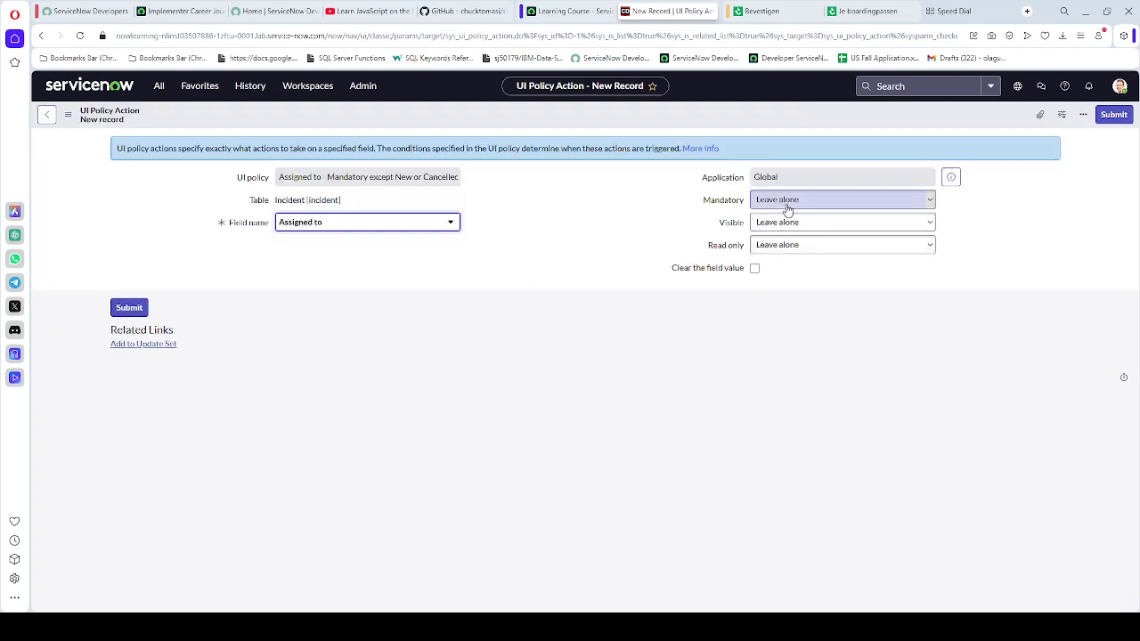
pyautogui.click(788, 210)
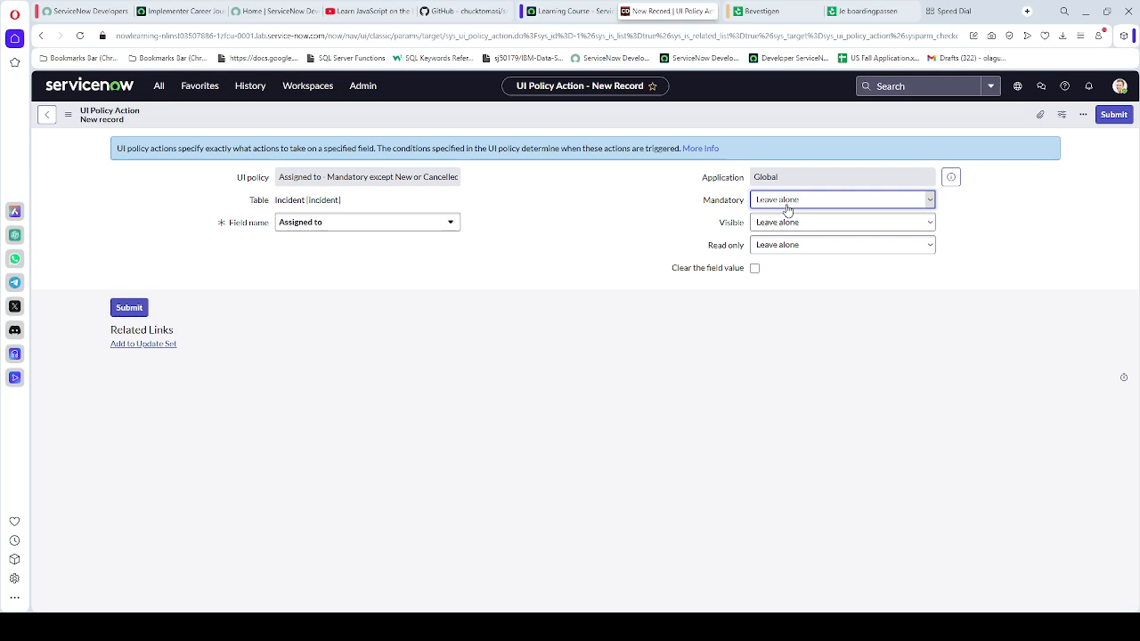
pyautogui.click(786, 237)
pyautogui.click(1113, 115)
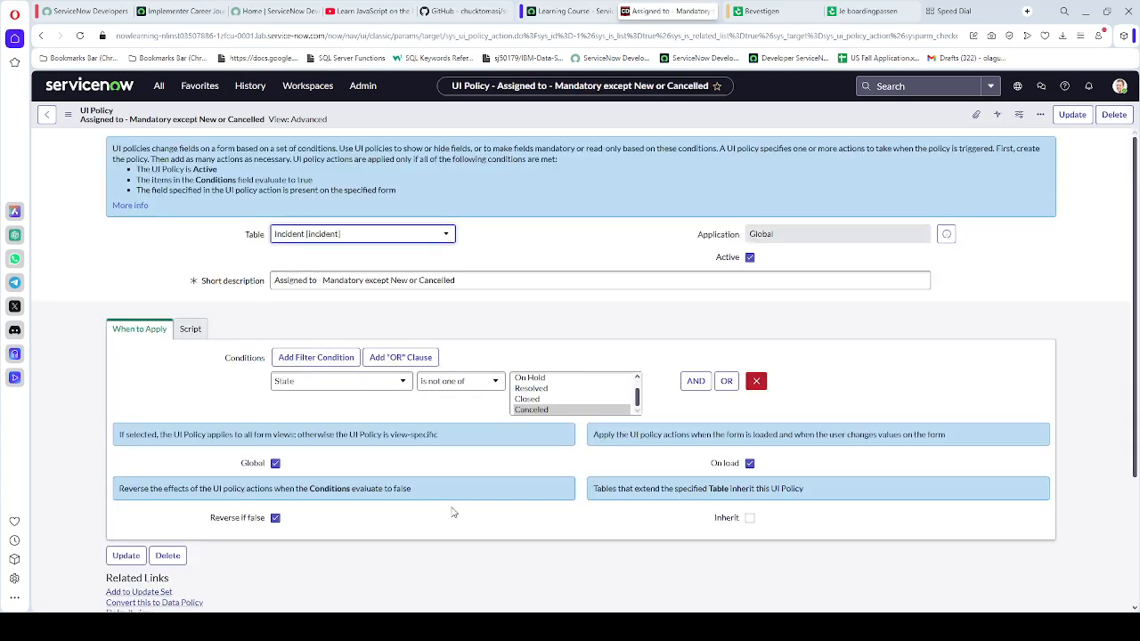
pyautogui.scroll(-2, 452, 512)
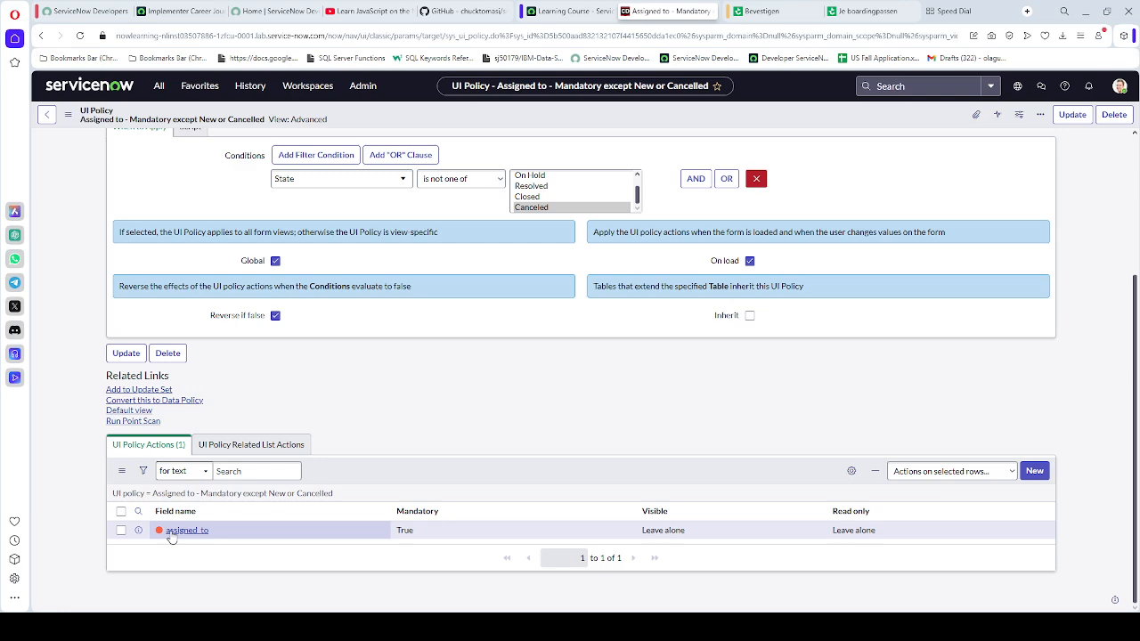
# - Open the form layout configuration of the UI Policy form and add the Order field to its selected fields
pyautogui.scroll(3, 171, 538)
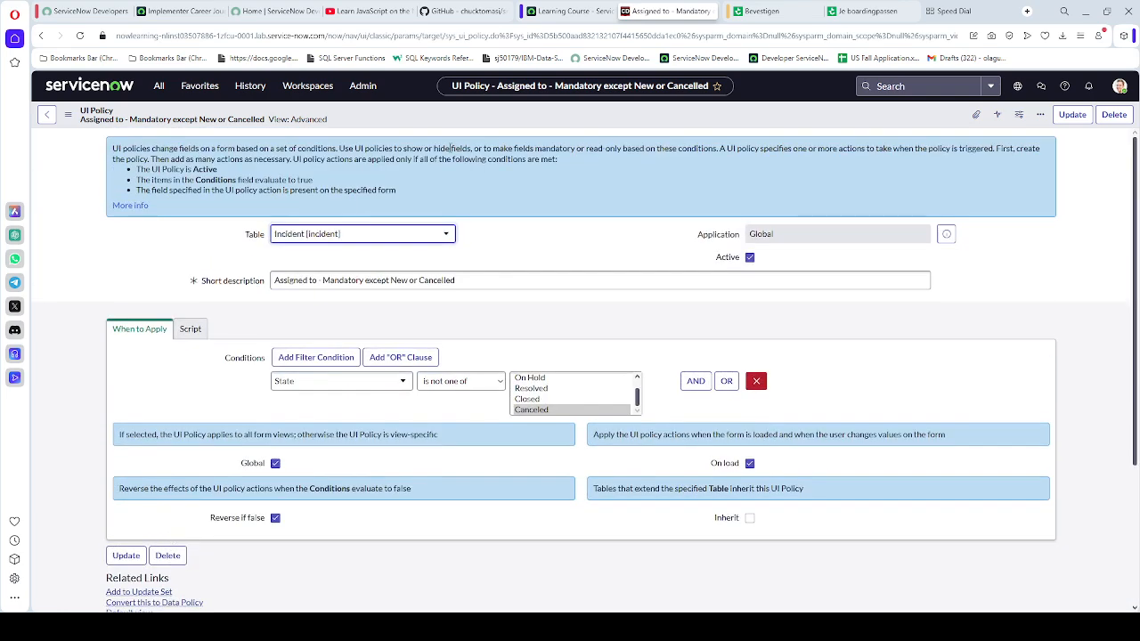
pyautogui.rightClick(449, 115)
pyautogui.moveTo(510, 229)
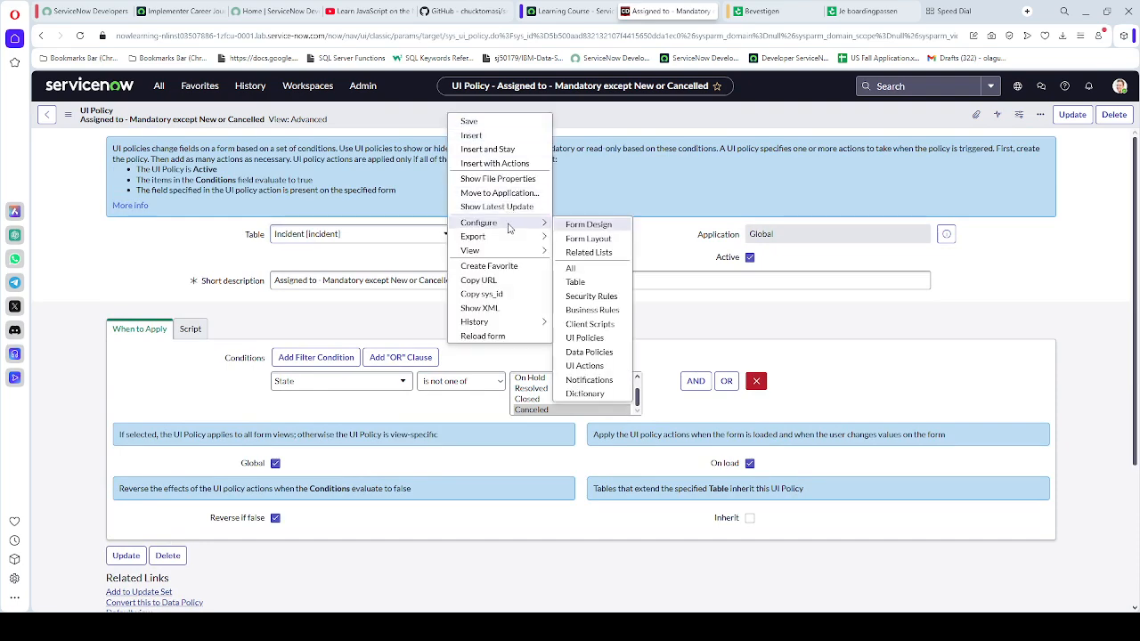
pyautogui.click(577, 240)
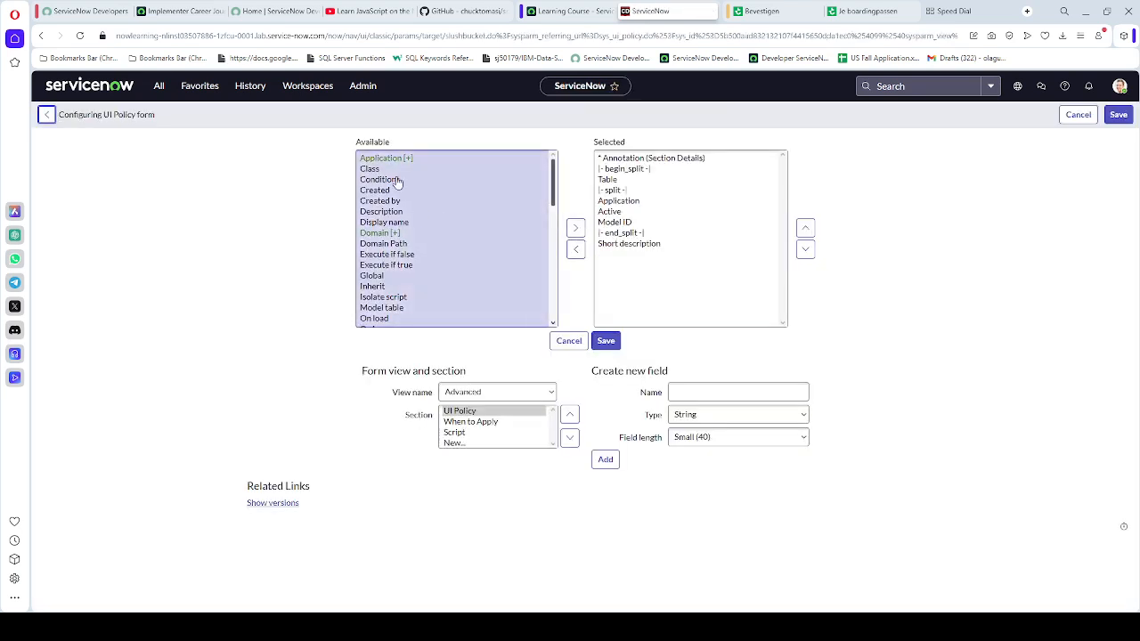
pyautogui.click(375, 171)
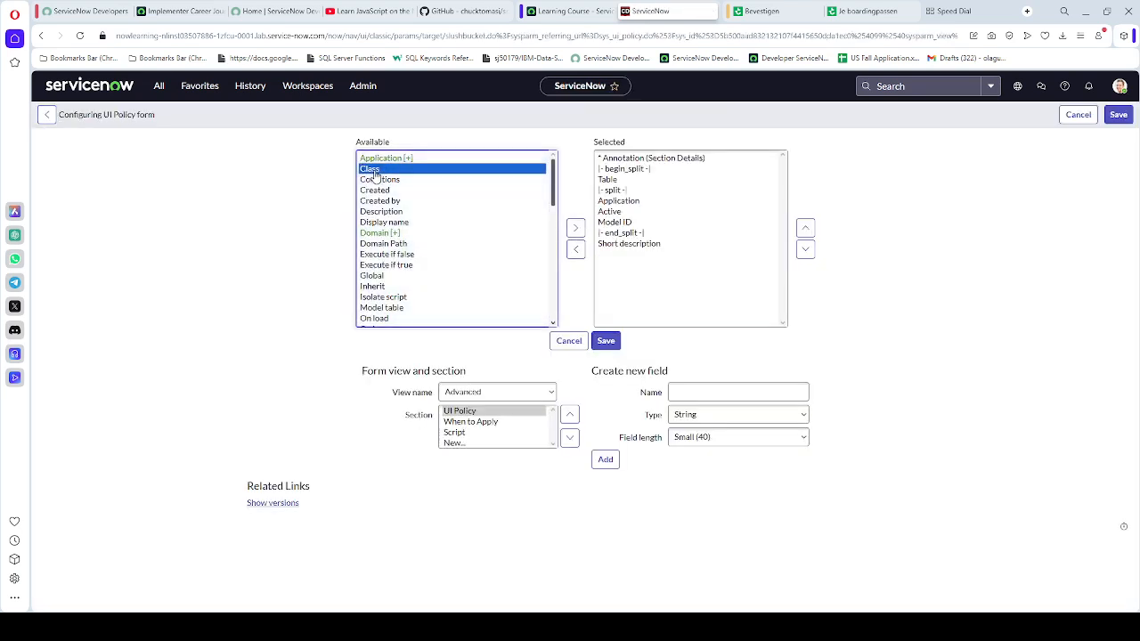
pyautogui.press('o')
pyautogui.press('r')
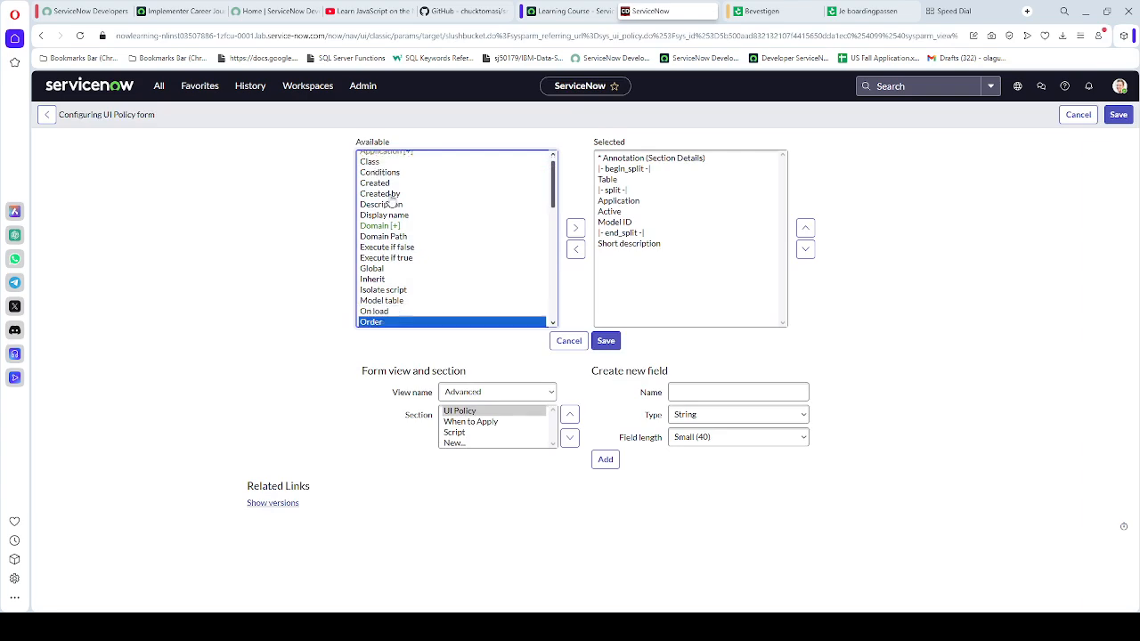
pyautogui.click(579, 228)
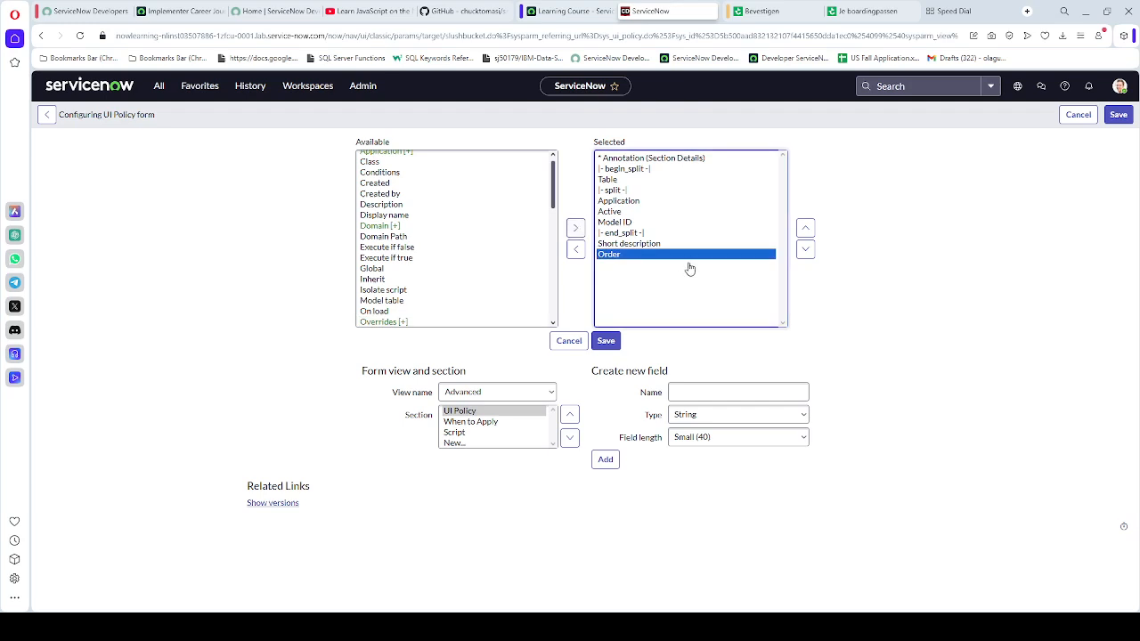
# - Move the Order field directly below Table in the UI Policy form layout and save the layout
pyautogui.click(805, 229)
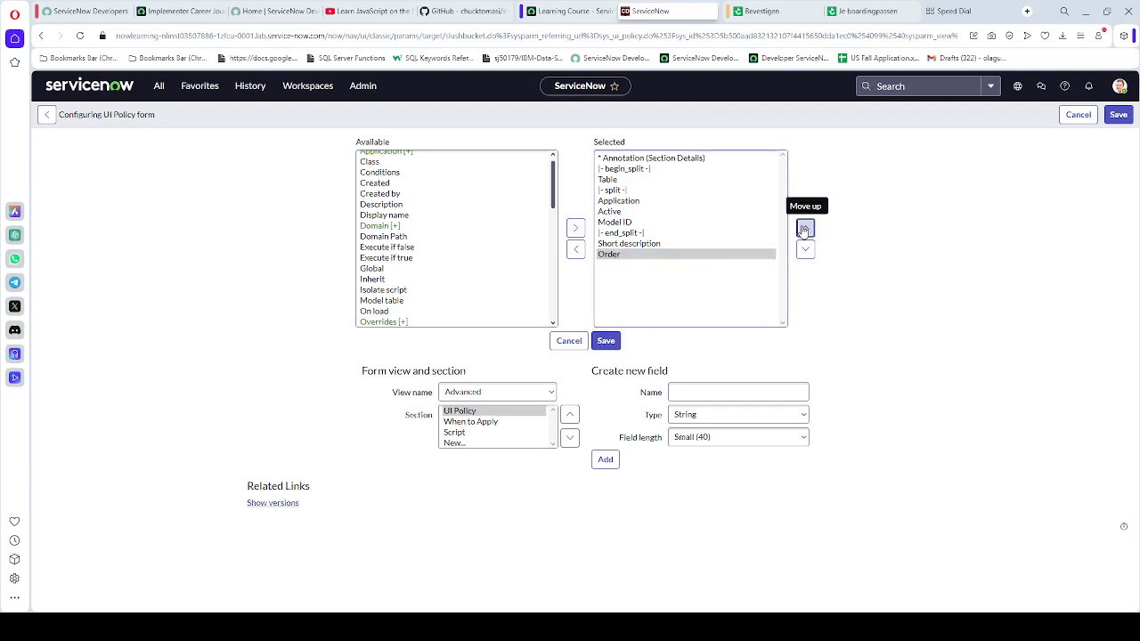
pyautogui.click(805, 229)
pyautogui.click(805, 229)
pyautogui.click(805, 229)
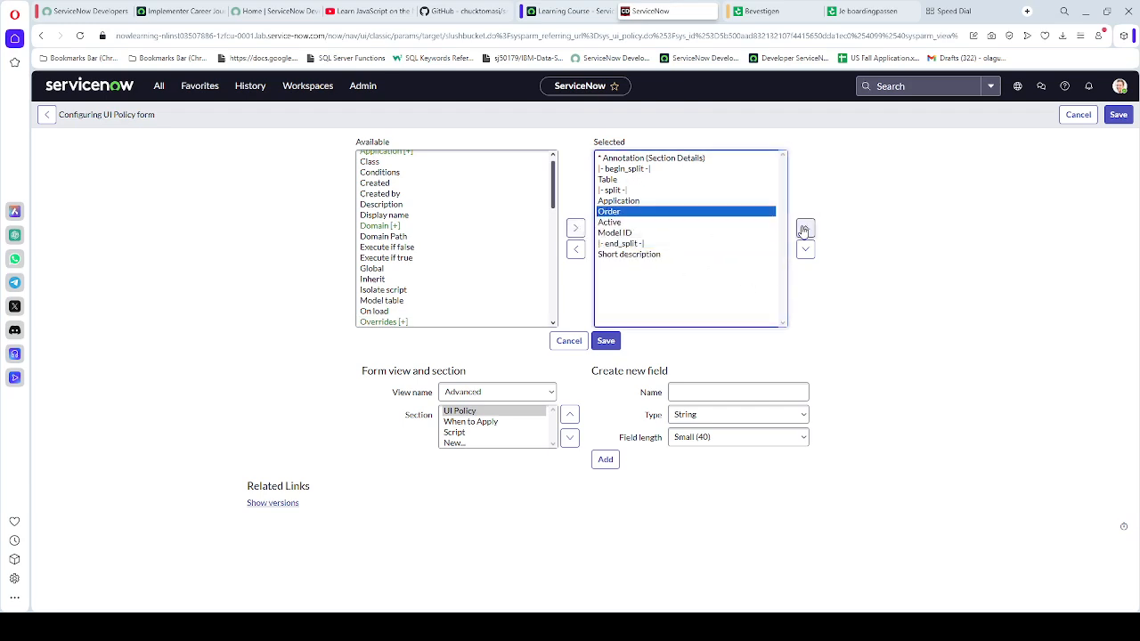
pyautogui.click(805, 229)
pyautogui.click(805, 229)
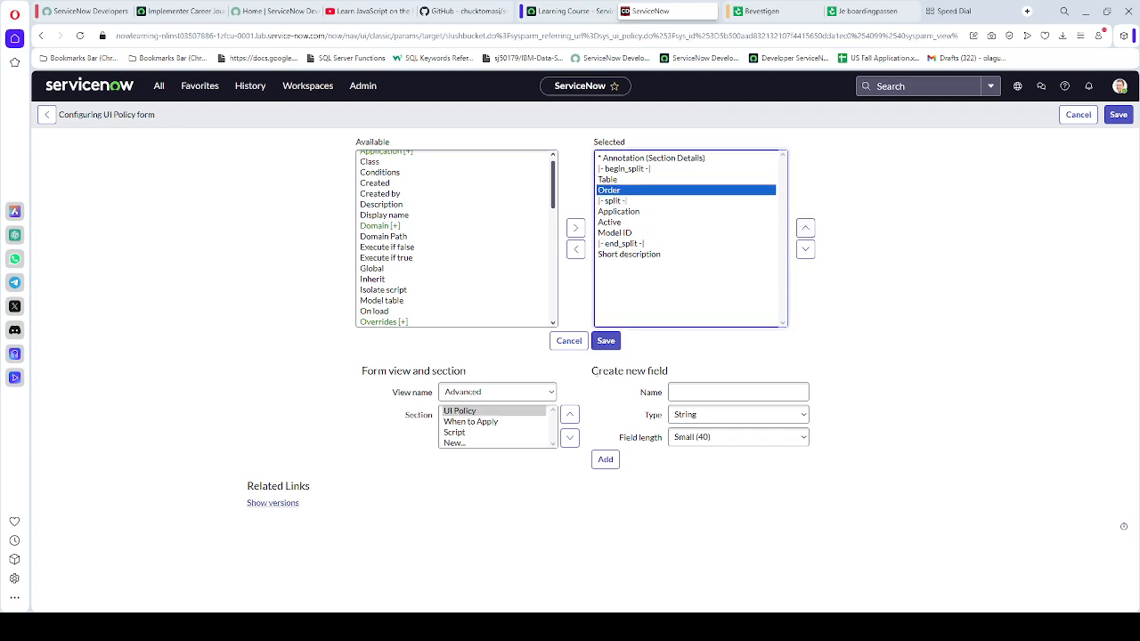
pyautogui.click(609, 344)
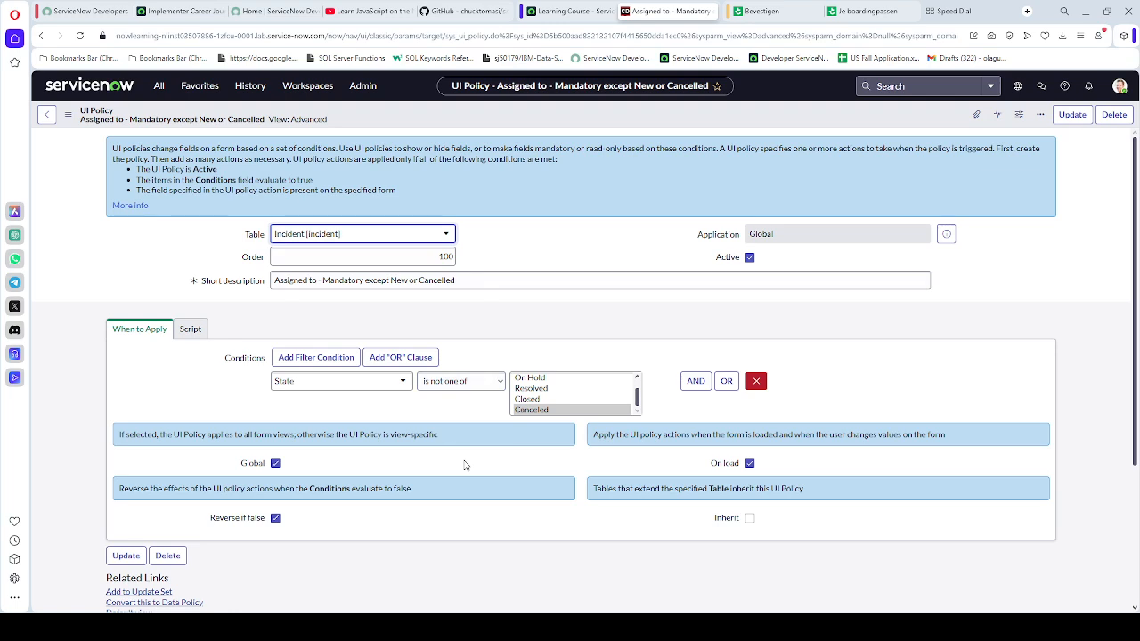
# - Review the Assigned to UI policy's order, conditions and actions, and open its flagged assigned_to policy action
pyautogui.scroll(-3, 464, 465)
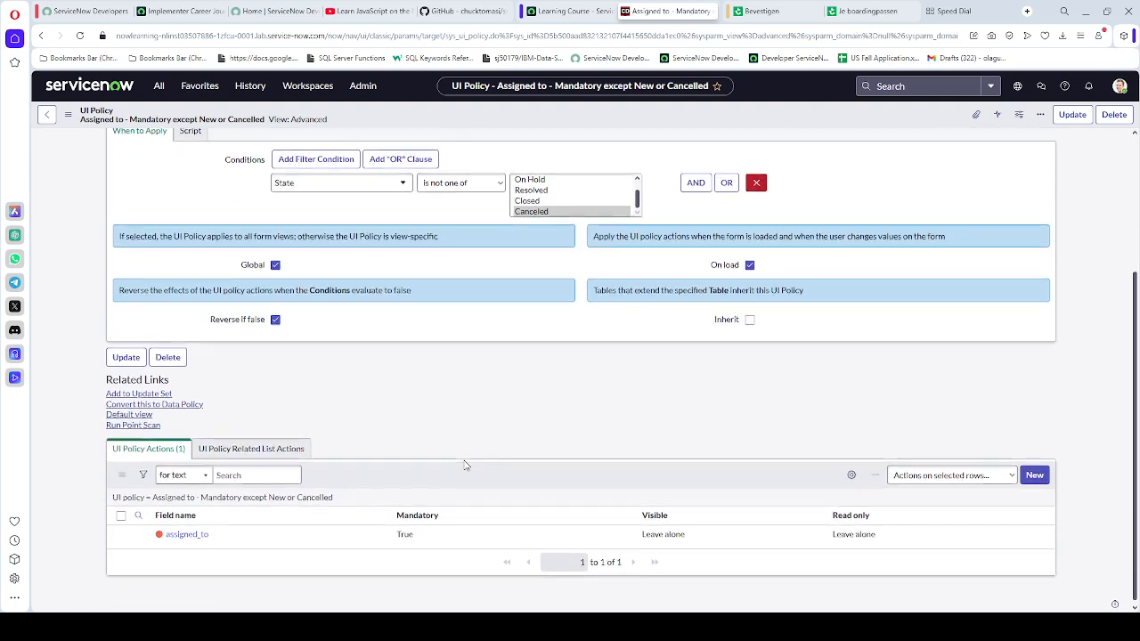
pyautogui.scroll(2, 464, 465)
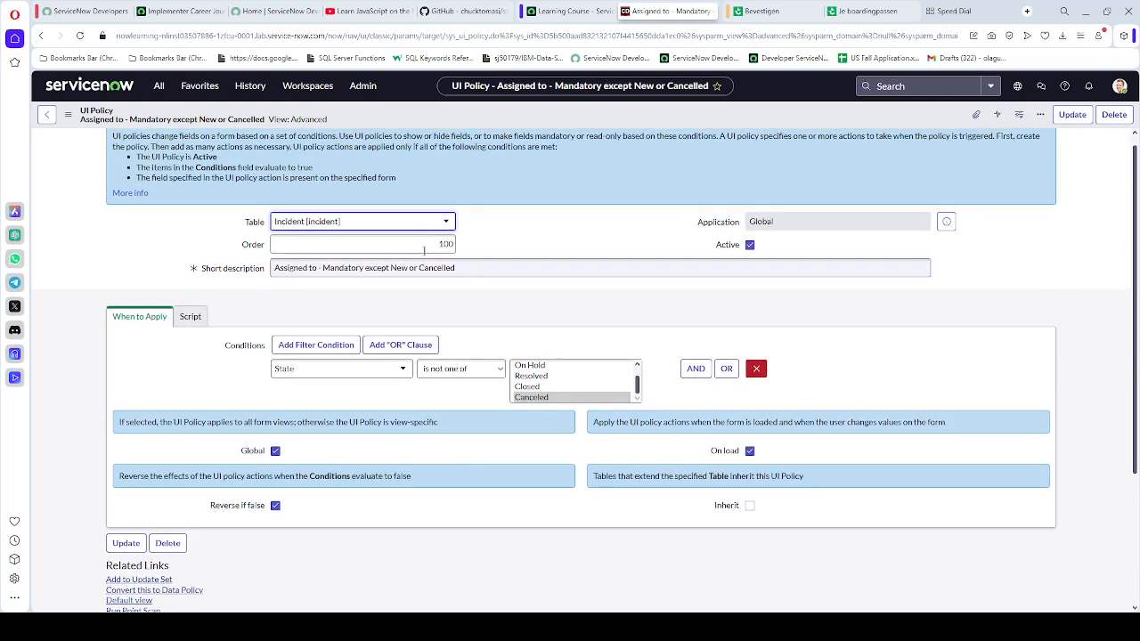
pyautogui.scroll(-1, 469, 337)
pyautogui.scroll(-2, 469, 337)
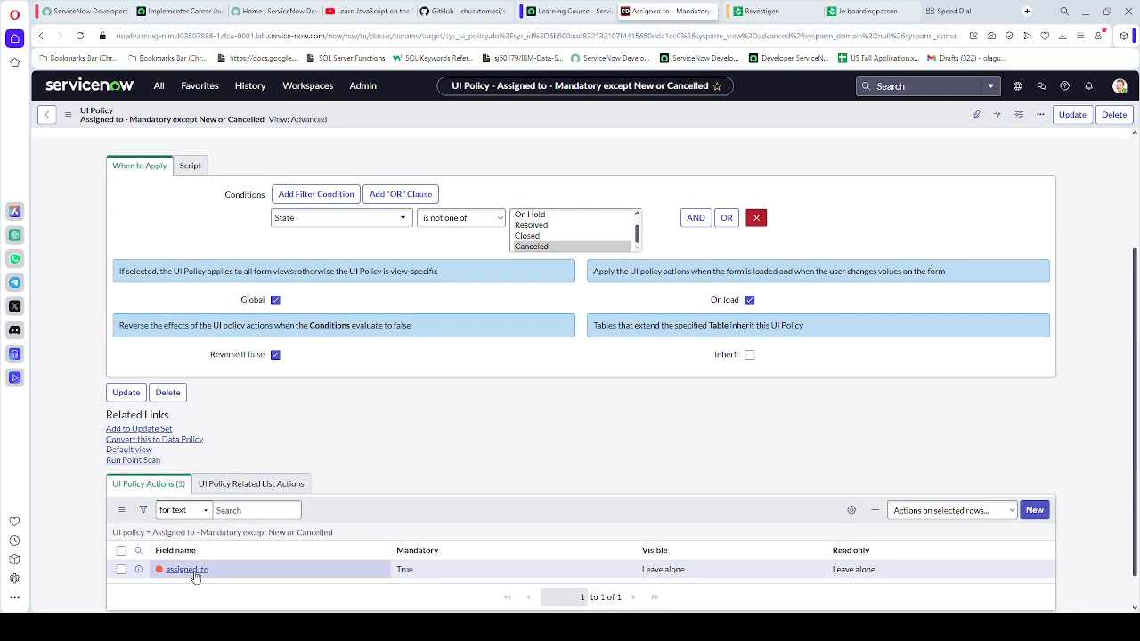
pyautogui.click(191, 572)
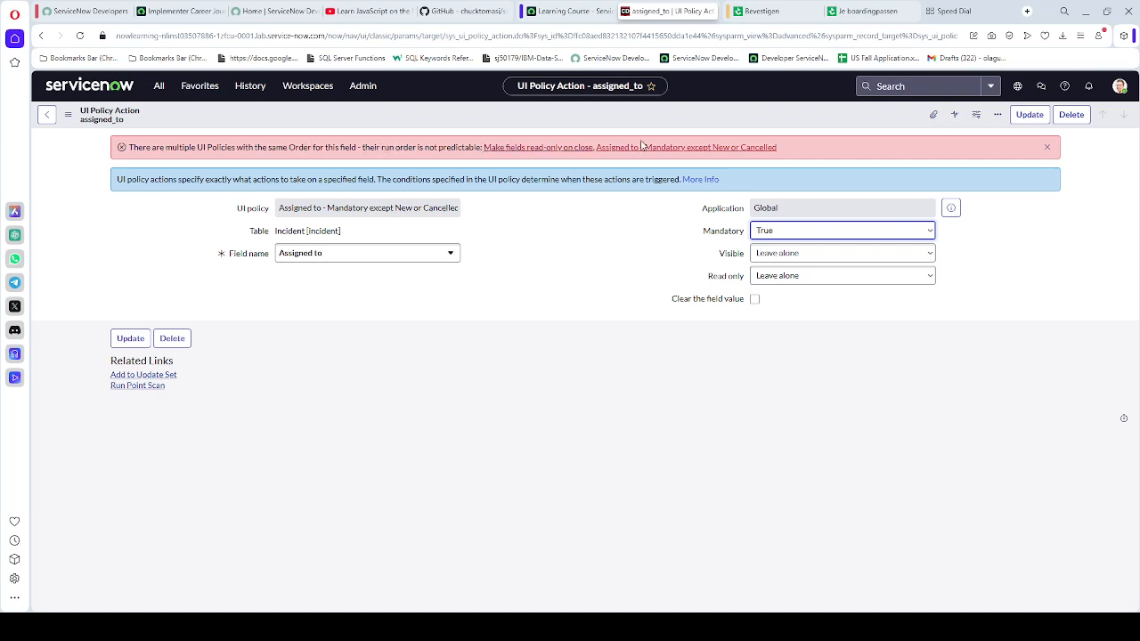
# - Open the conflicting UI policy "Make fields read-only on close" and examine its conditions and its assigned_to action
pyautogui.click(576, 151)
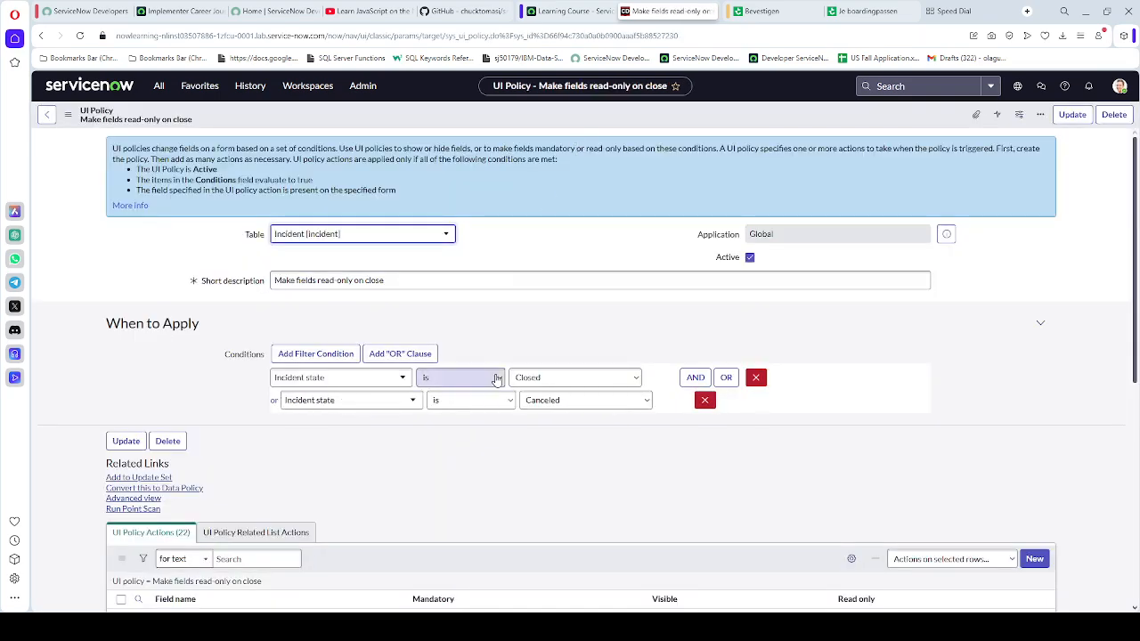
pyautogui.scroll(-3, 496, 378)
pyautogui.scroll(-3, 496, 379)
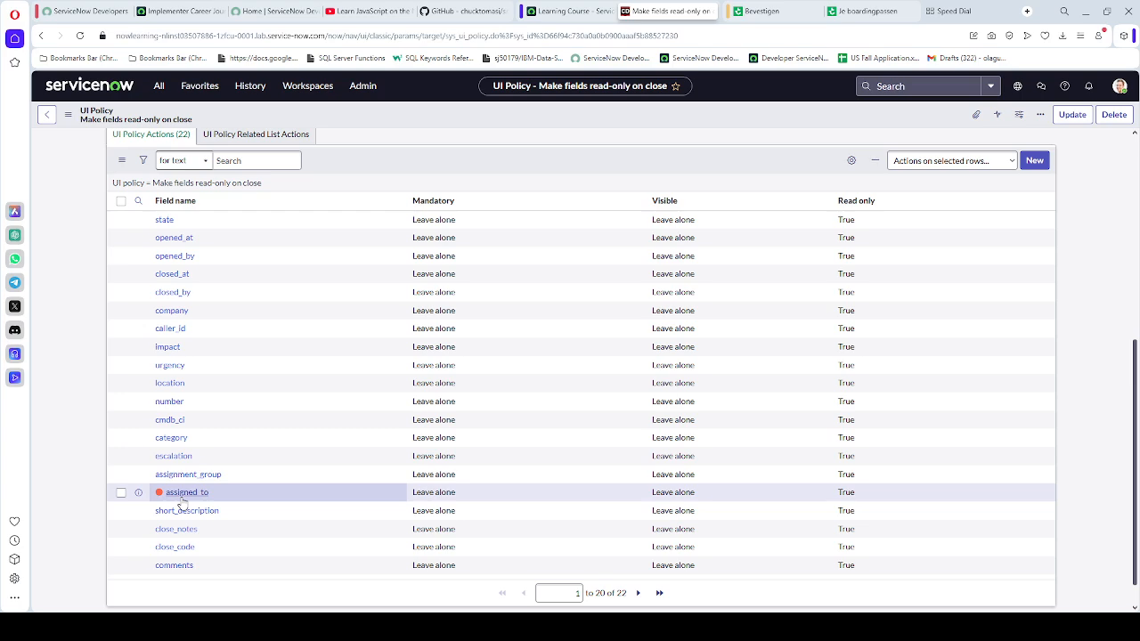
pyautogui.scroll(-1, 183, 505)
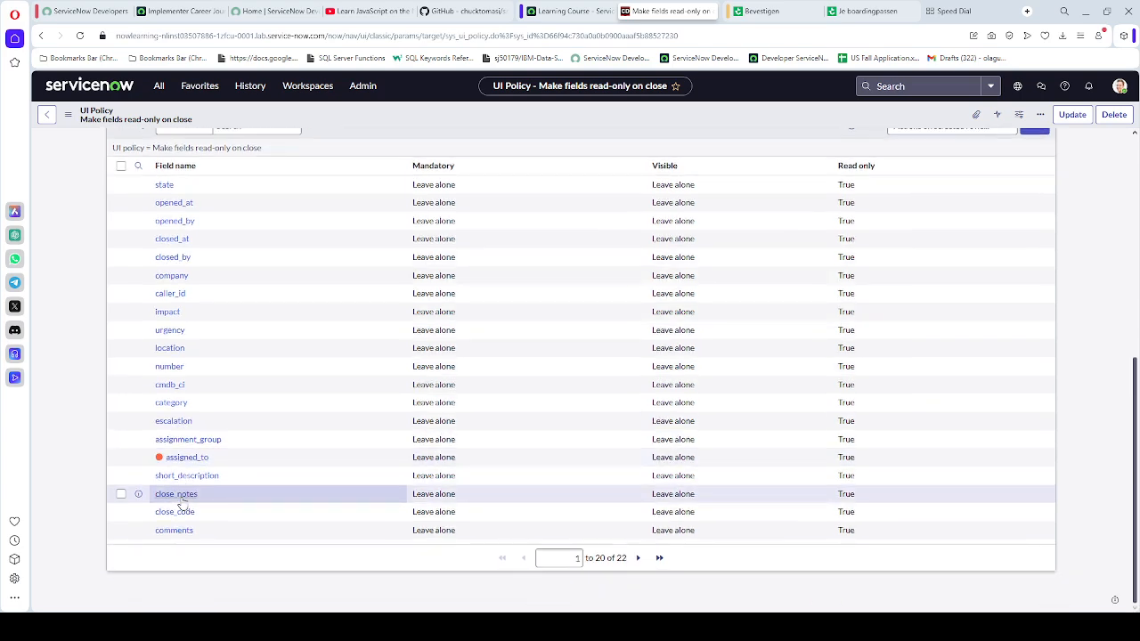
pyautogui.scroll(5, 182, 506)
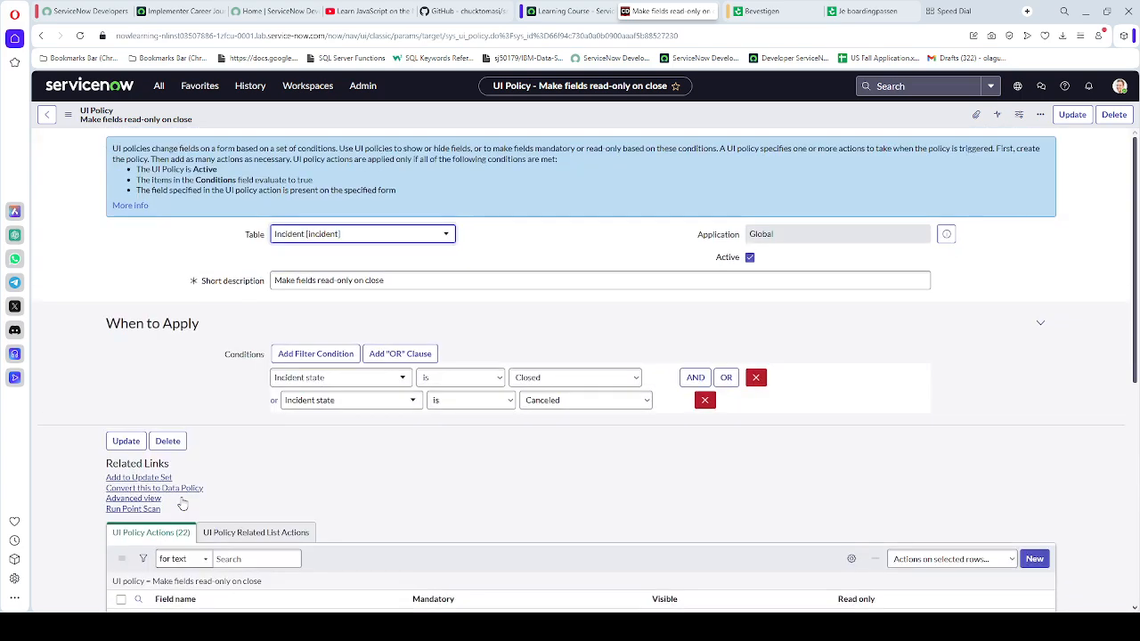
pyautogui.scroll(-5, 183, 504)
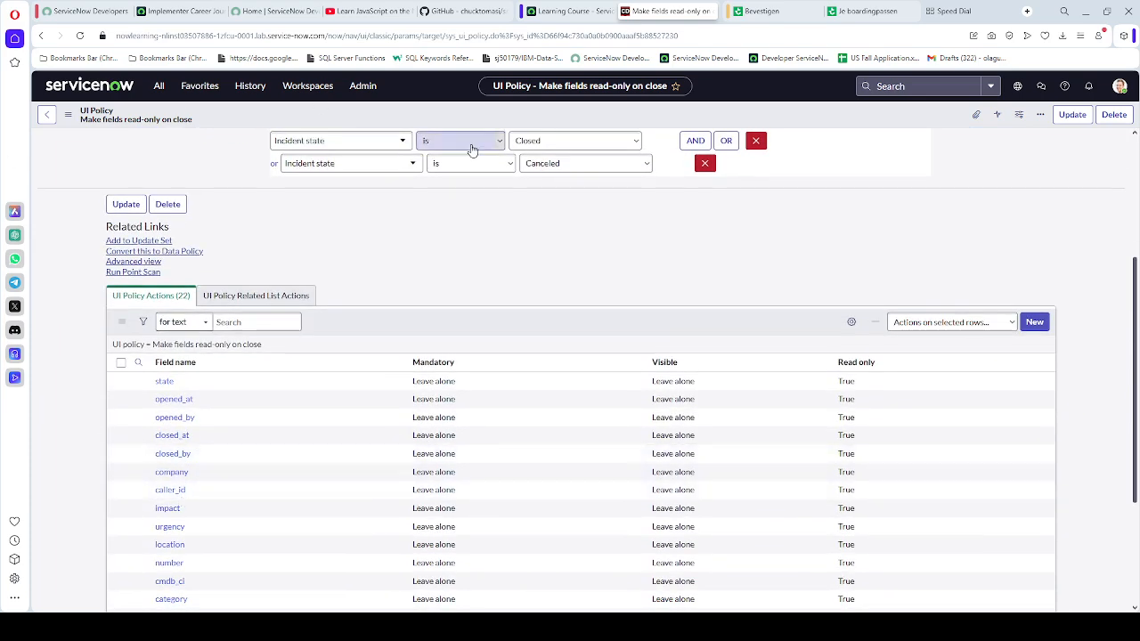
# - Return to the "Assigned to - Mandatory except New or Cancelled" UI policy, set its Order to 200 and save it
pyautogui.click(48, 116)
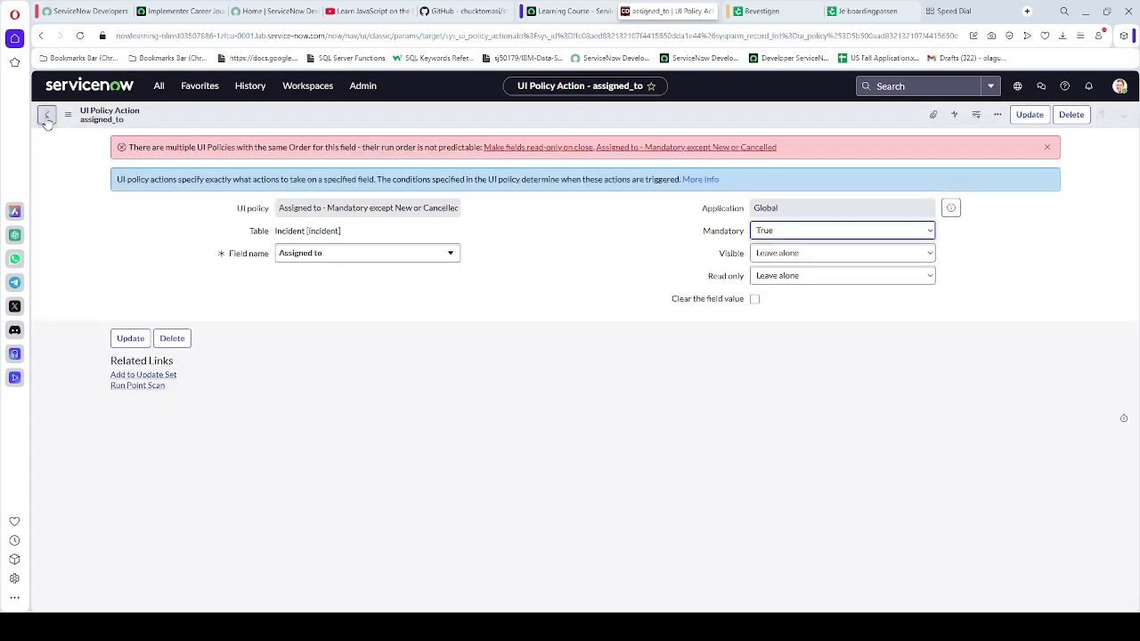
pyautogui.click(47, 116)
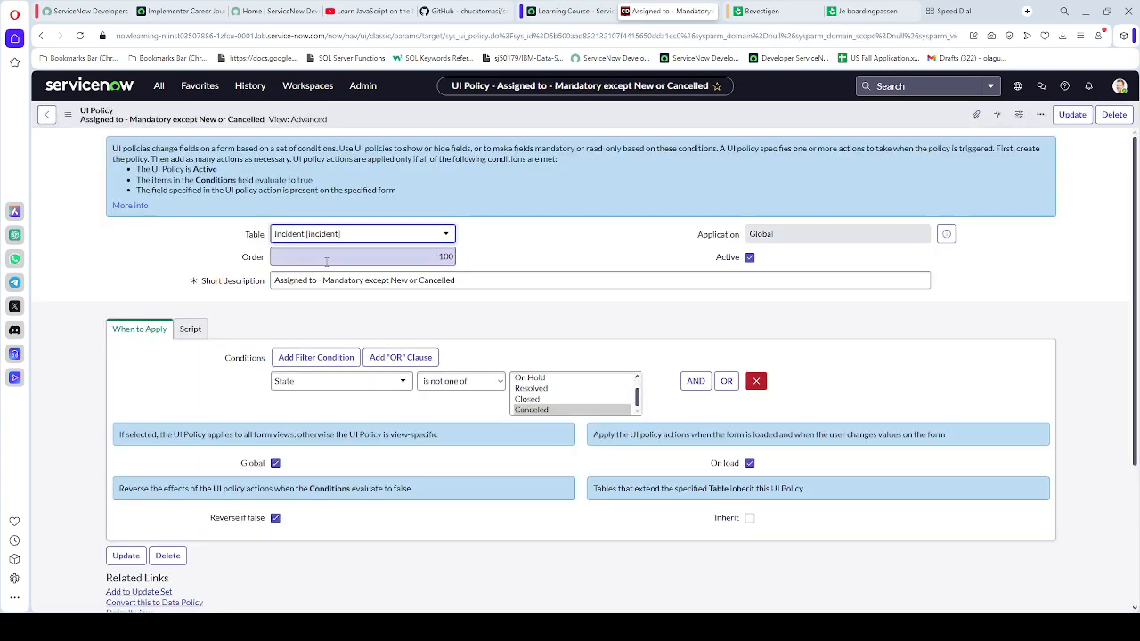
pyautogui.click(450, 257)
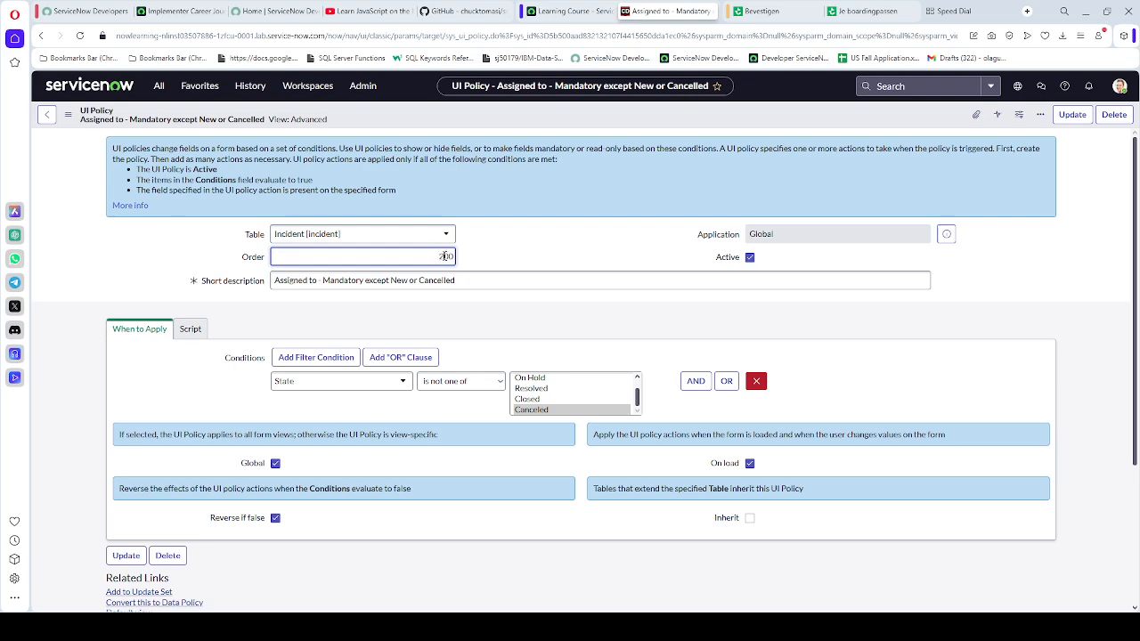
pyautogui.click(498, 259)
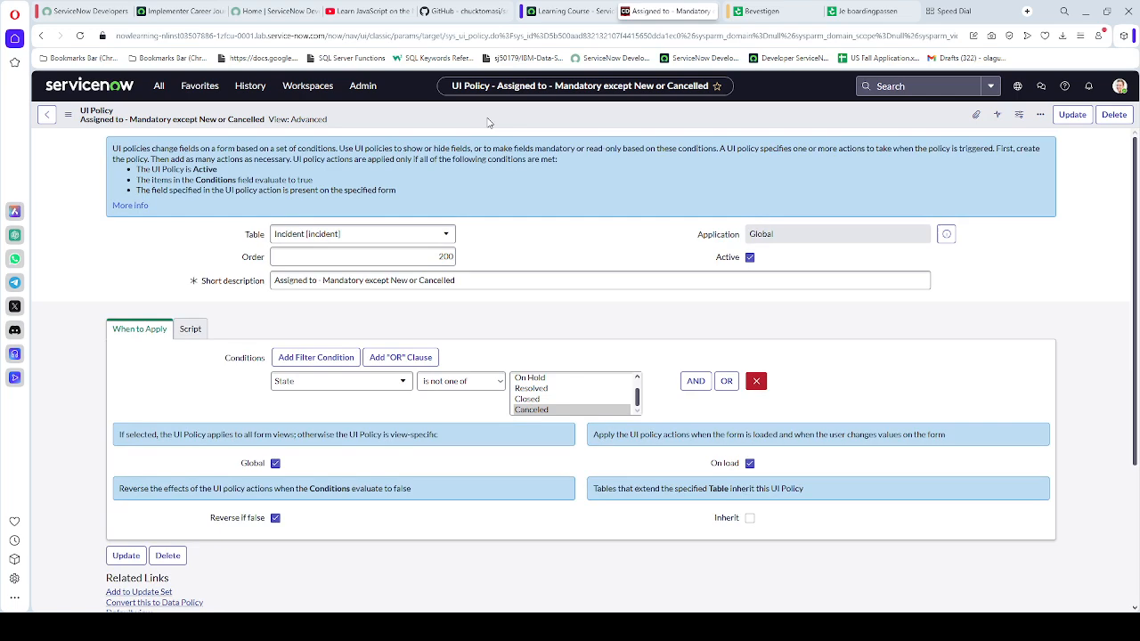
pyautogui.rightClick(488, 123)
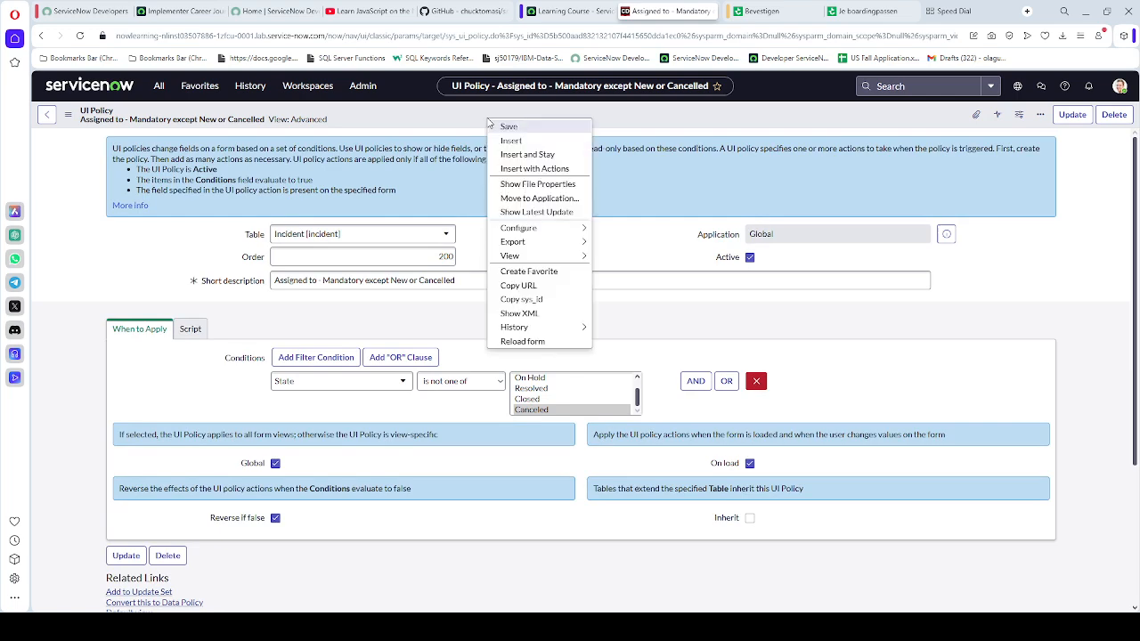
pyautogui.click(502, 126)
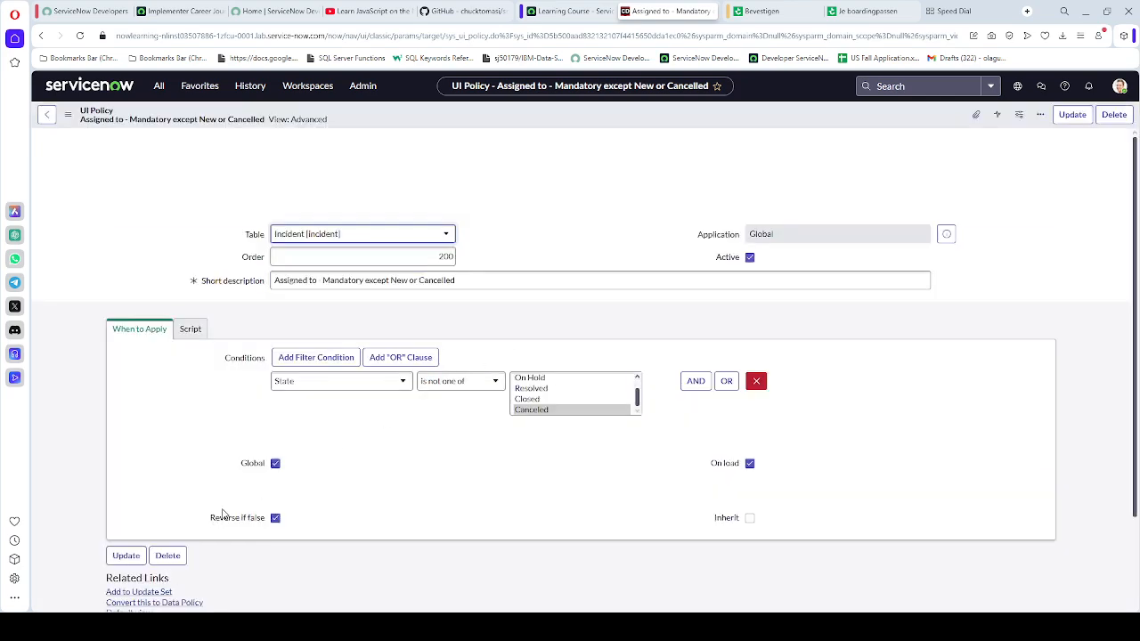
# - Check the assigned_to entry in the policy's actions for the order conflict and update the UI policy
pyautogui.scroll(-3, 232, 508)
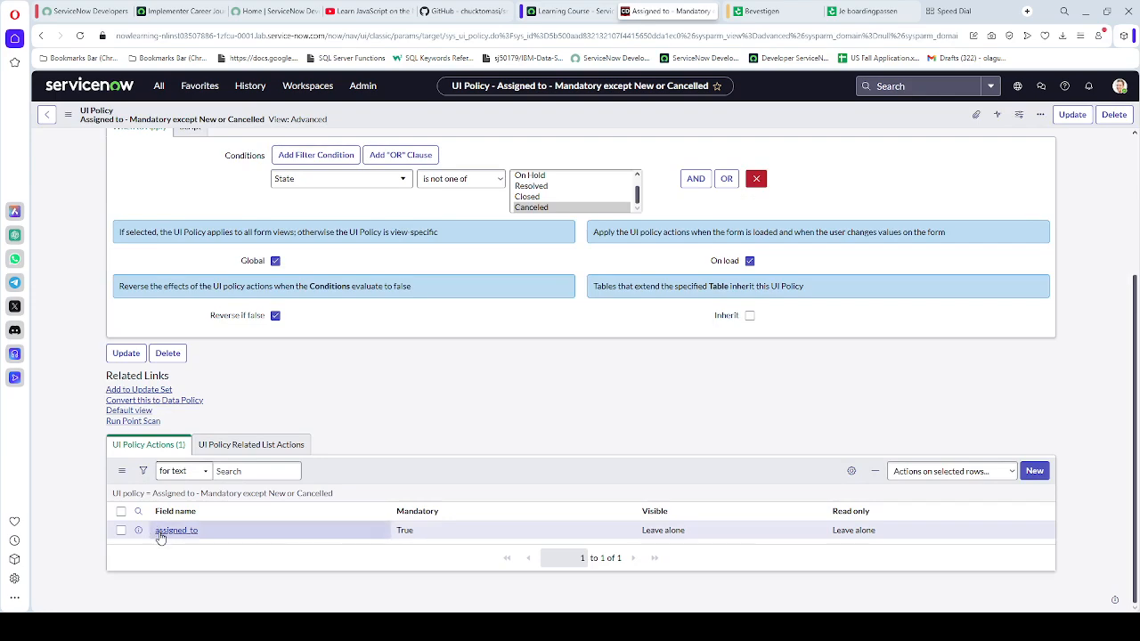
pyautogui.scroll(3, 788, 392)
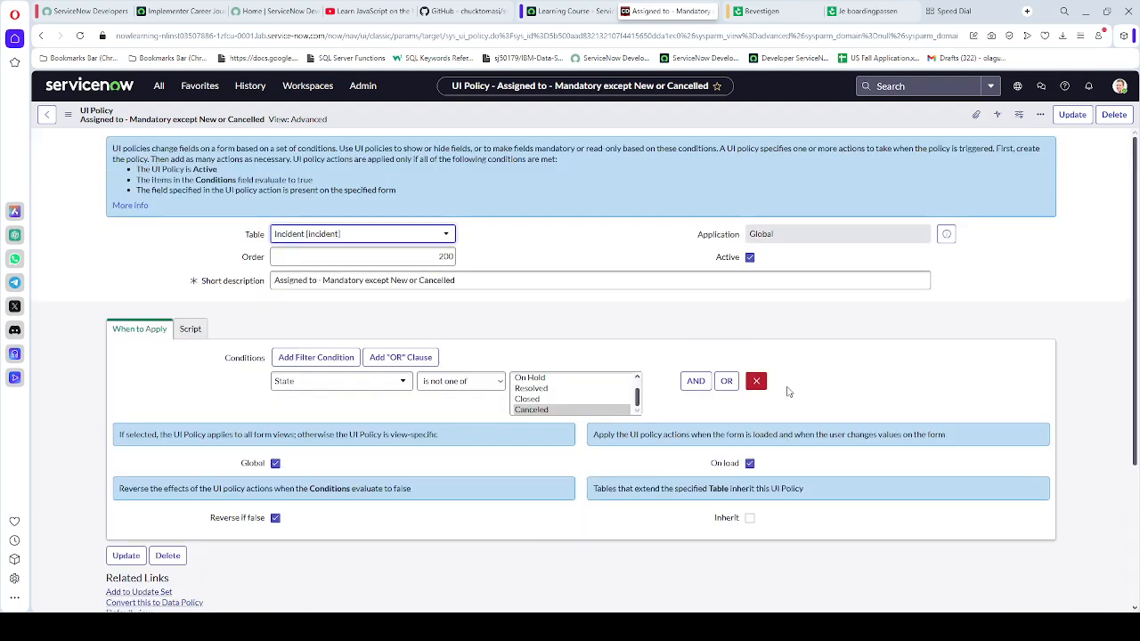
pyautogui.click(1072, 115)
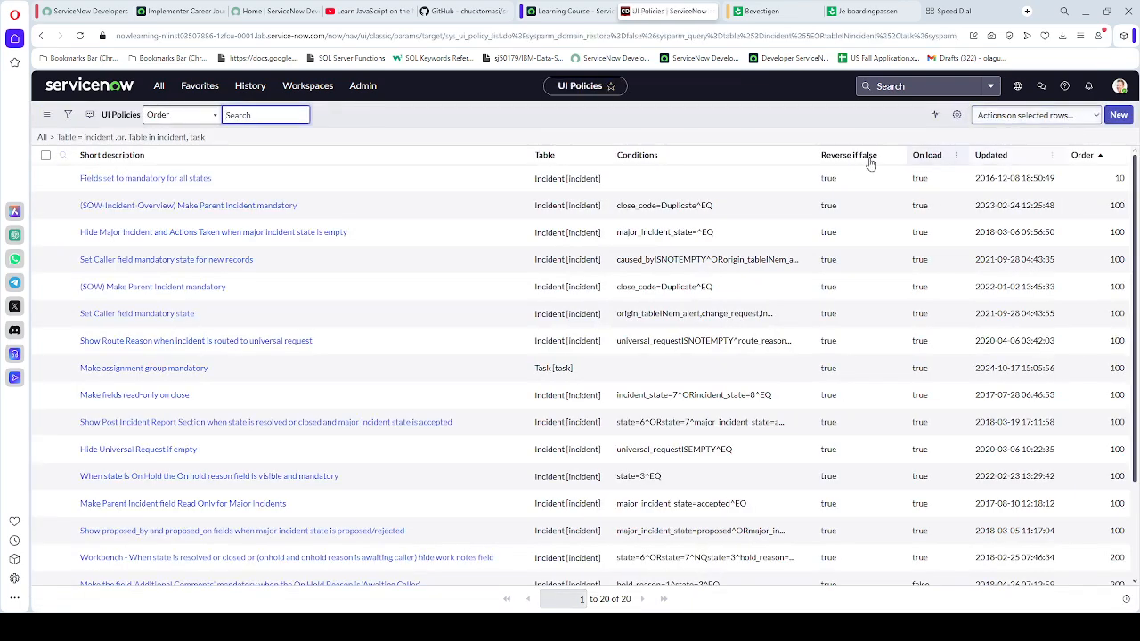
# - Switch to the ServiceNow University course page and validate the task on configuring mandatory incident fields
pyautogui.click(579, 11)
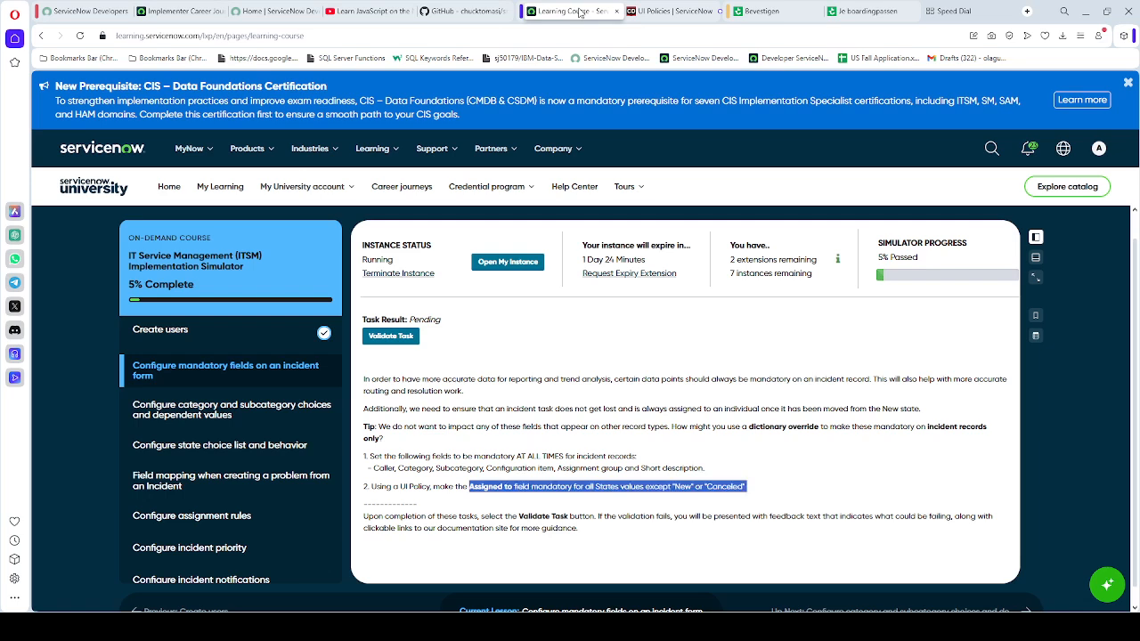
pyautogui.click(529, 420)
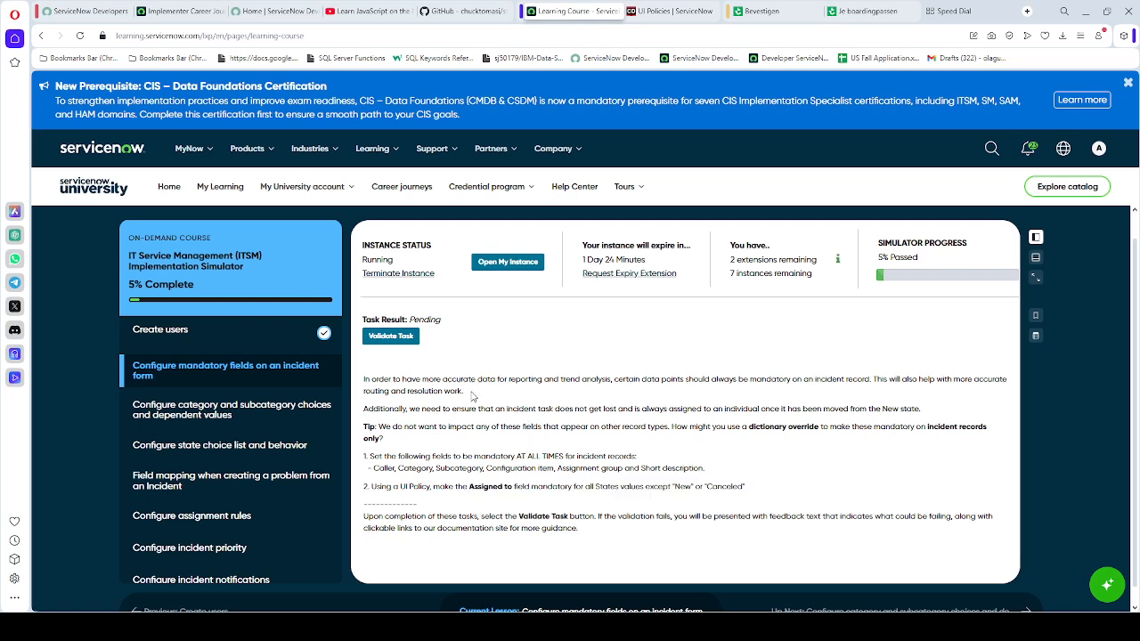
pyautogui.click(400, 345)
pyautogui.click(391, 337)
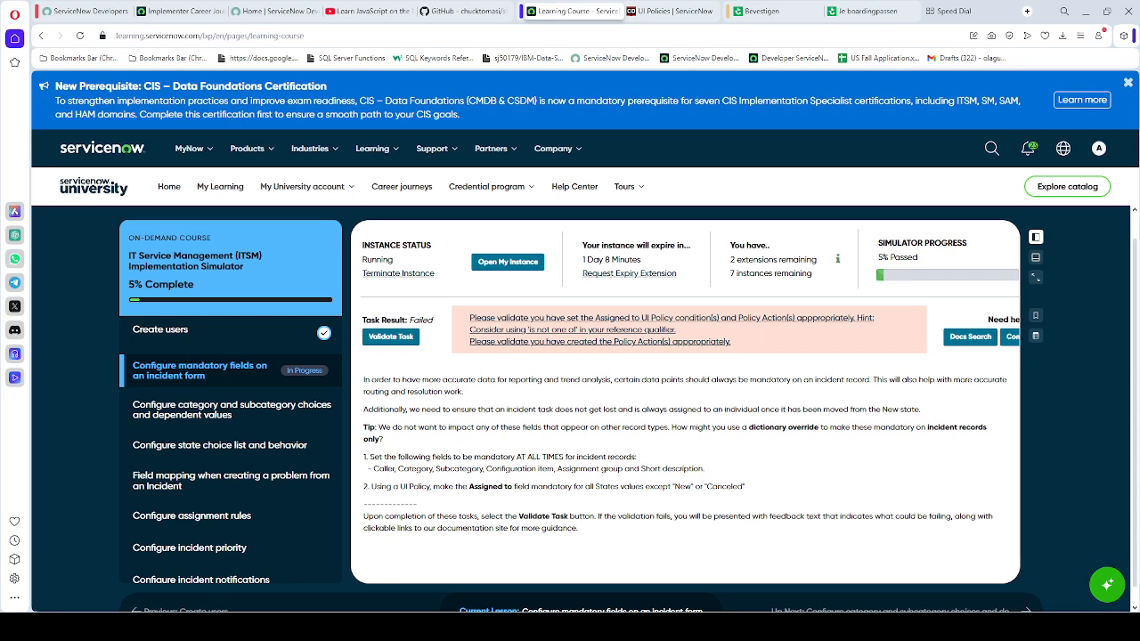
# - Return to the Assigned to UI policy, reselect New and Canceled as the State condition's excluded values and update the policy
pyautogui.hotkey('ctrl', 'Tab')
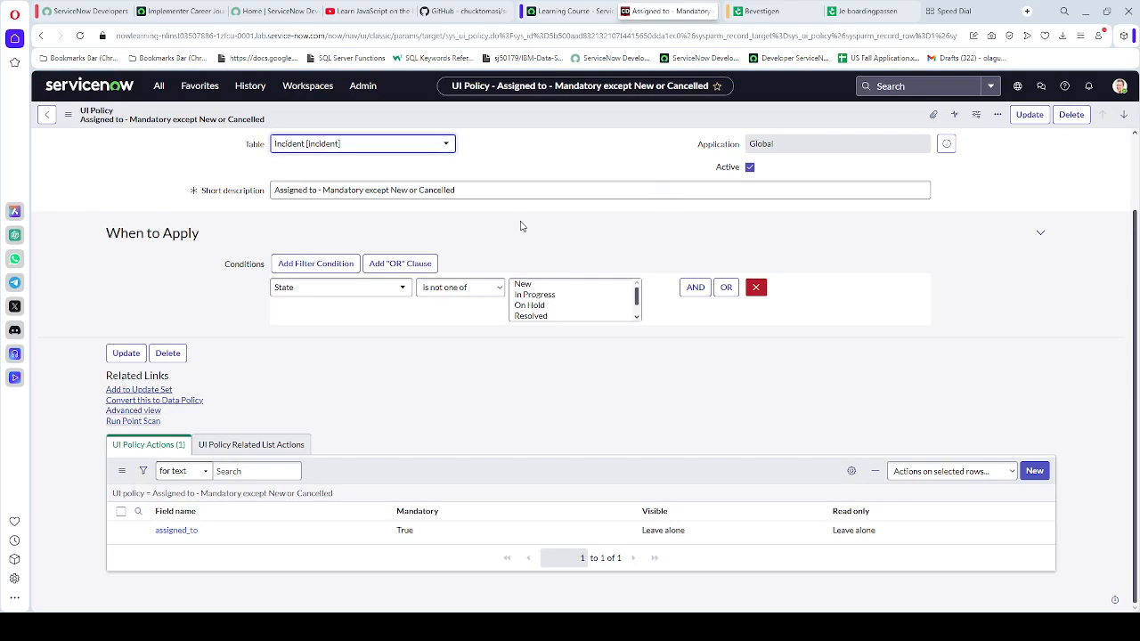
pyautogui.scroll(-2, 559, 294)
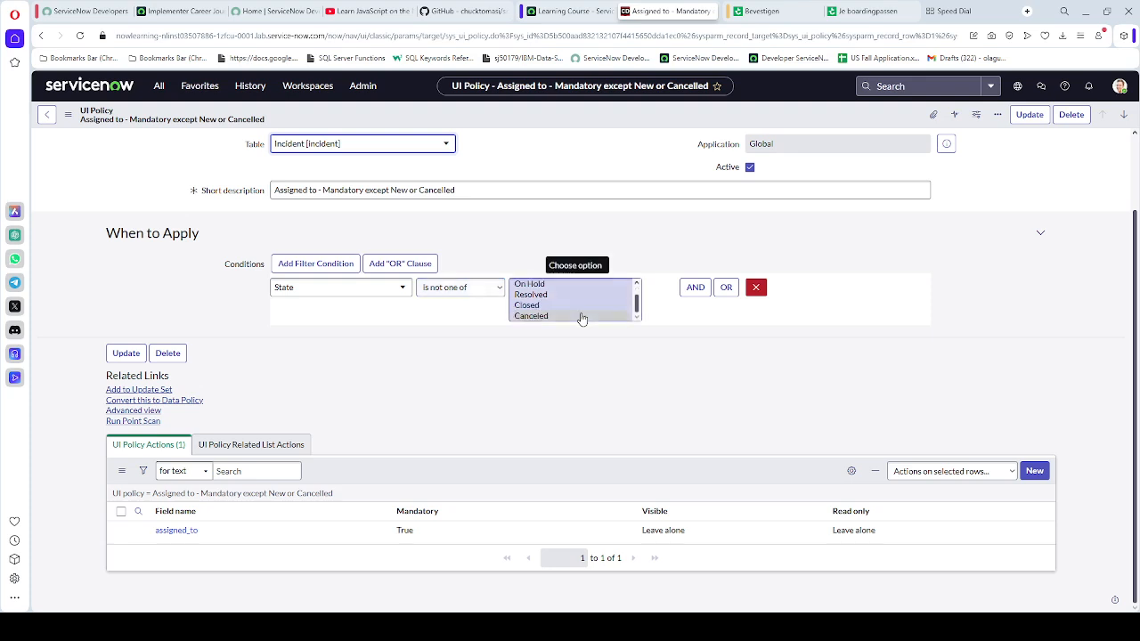
pyautogui.scroll(2, 542, 294)
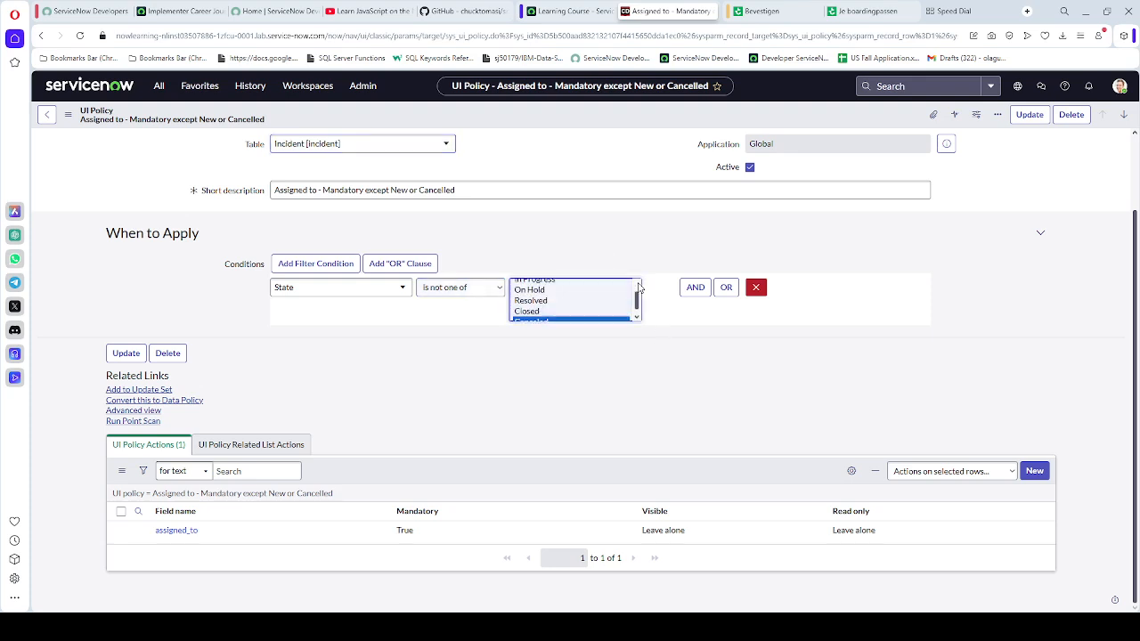
pyautogui.click(539, 284)
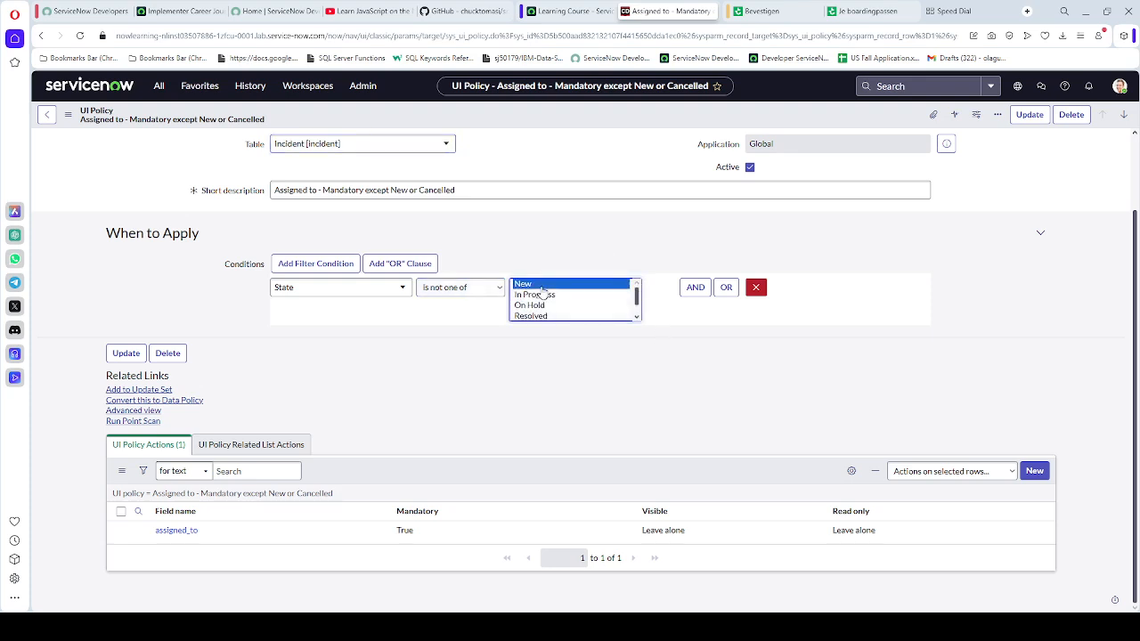
pyautogui.scroll(-2, 603, 311)
pyautogui.keyDown('ctrl'); pyautogui.click(600, 317); pyautogui.keyUp('ctrl')
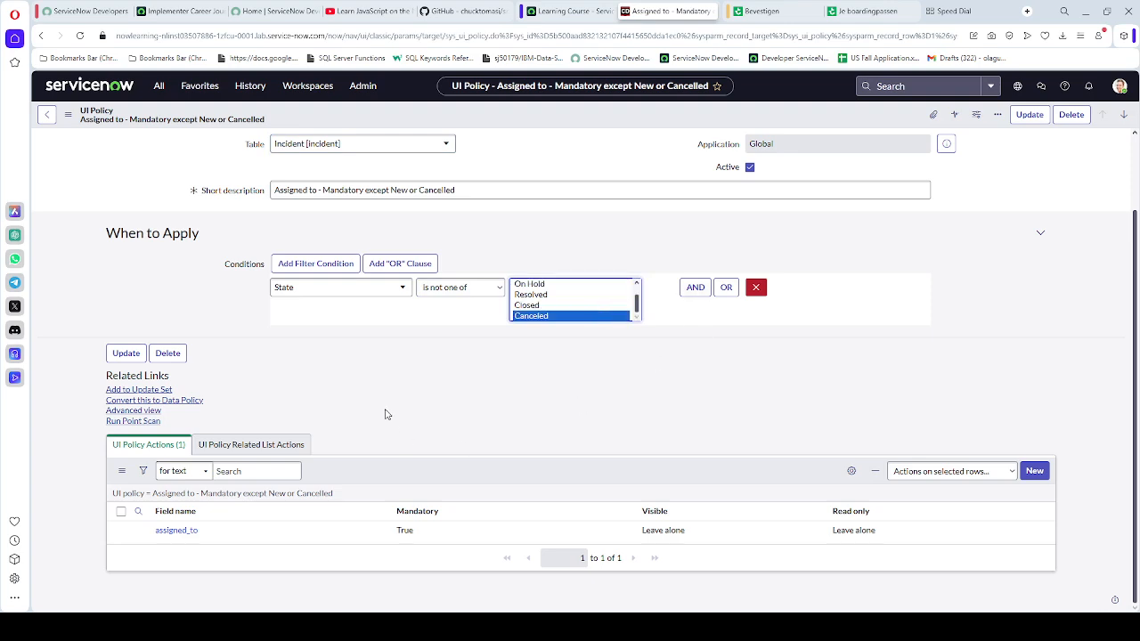
pyautogui.click(1029, 115)
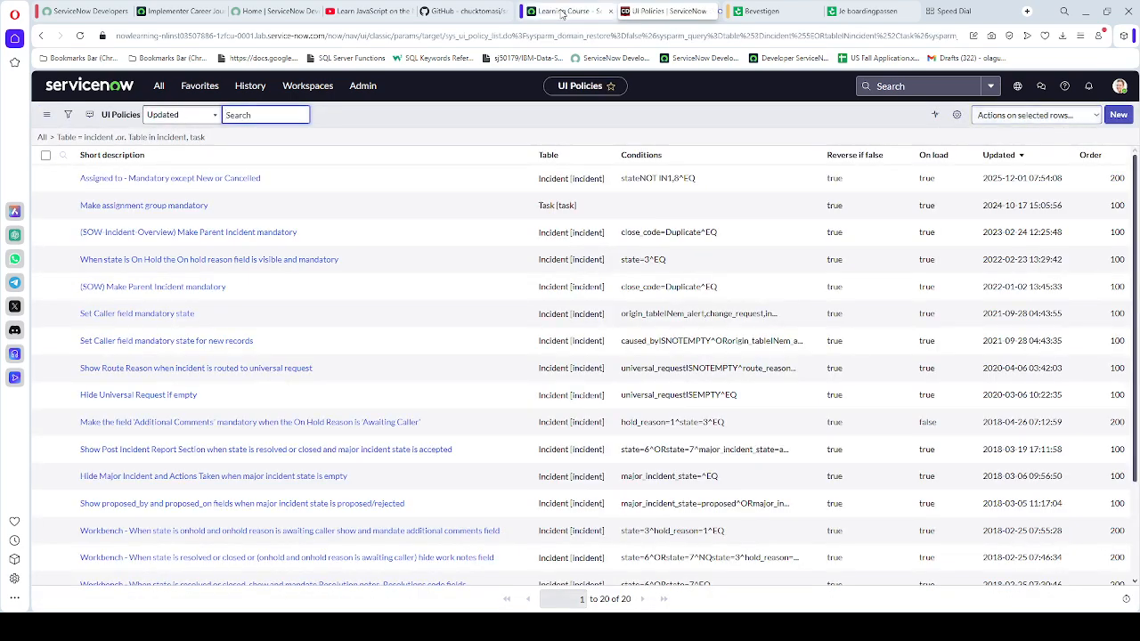
# - Go back to the course page and validate the mandatory fields task again
pyautogui.click(562, 12)
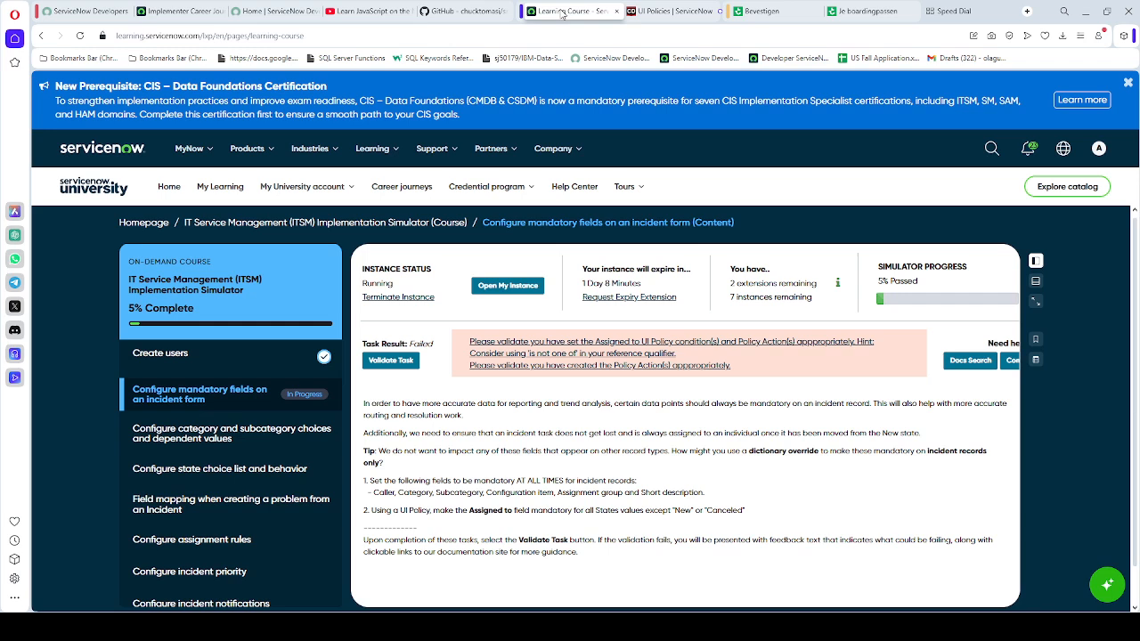
pyautogui.click(392, 363)
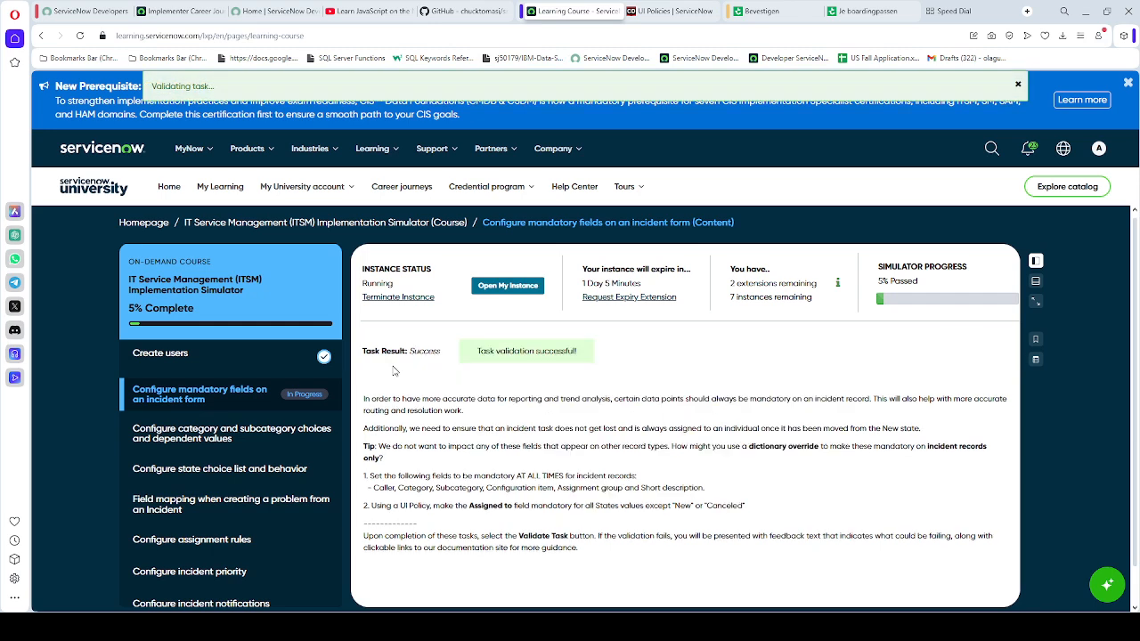